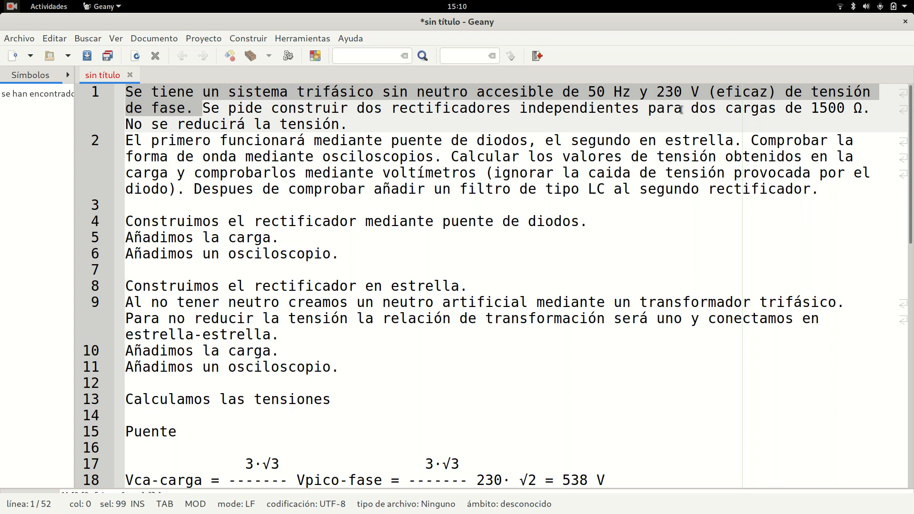
- Switch to the Falstad circuit simulator and delete the existing three-source circuit
key("alt+Tab")
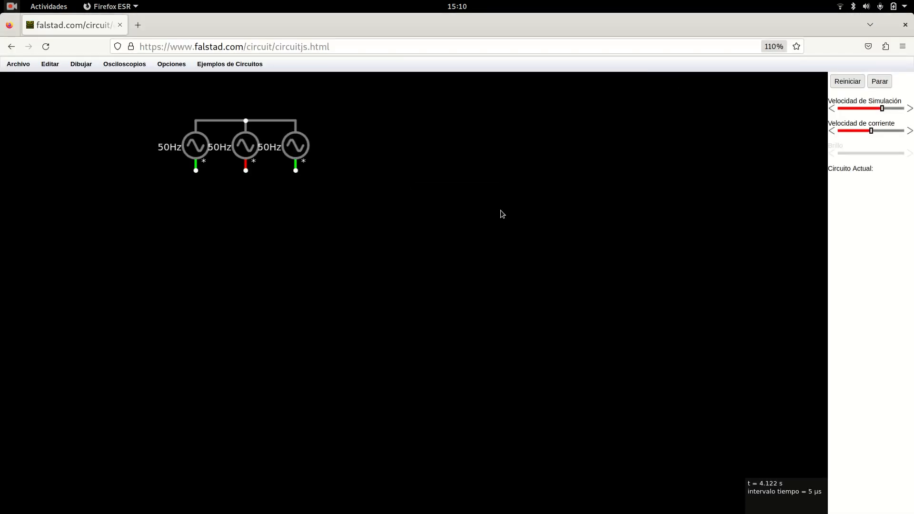
left_click_drag(295, 168, 171, 113)
key("Delete")
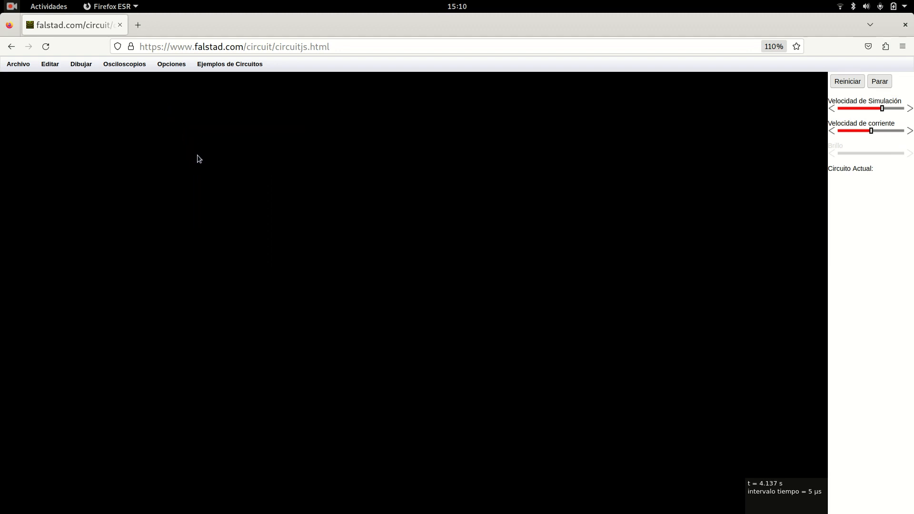
- Place a vertical two-terminal AC voltage source on the empty canvas
left_click(82, 66)
mouse_move(108, 108)
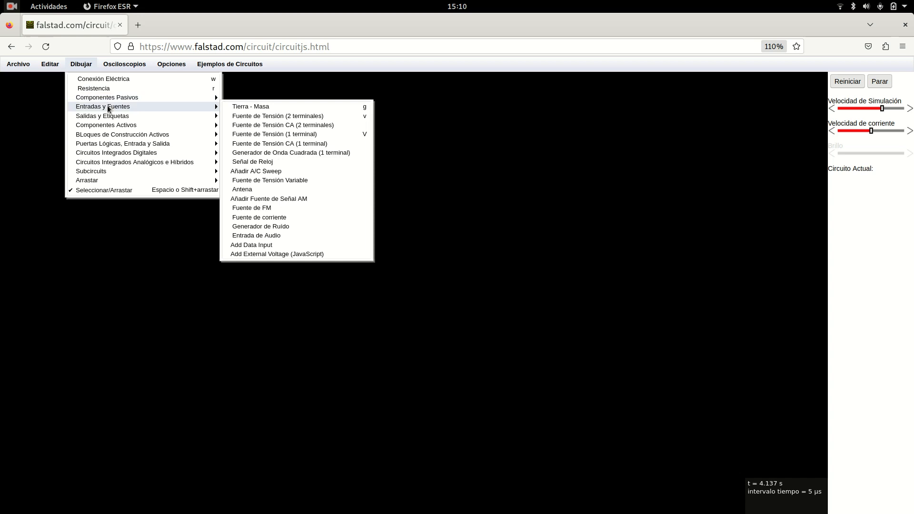
left_click(255, 127)
left_click_drag(180, 127, 169, 179)
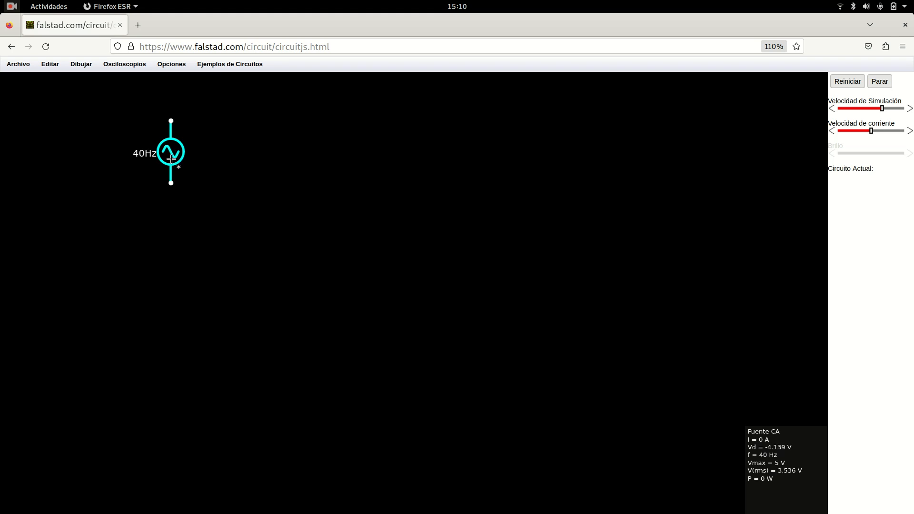
- Set the AC source's frequency to 50 Hz and its maximum voltage to 230rms
left_click(172, 160)
double_click(172, 159)
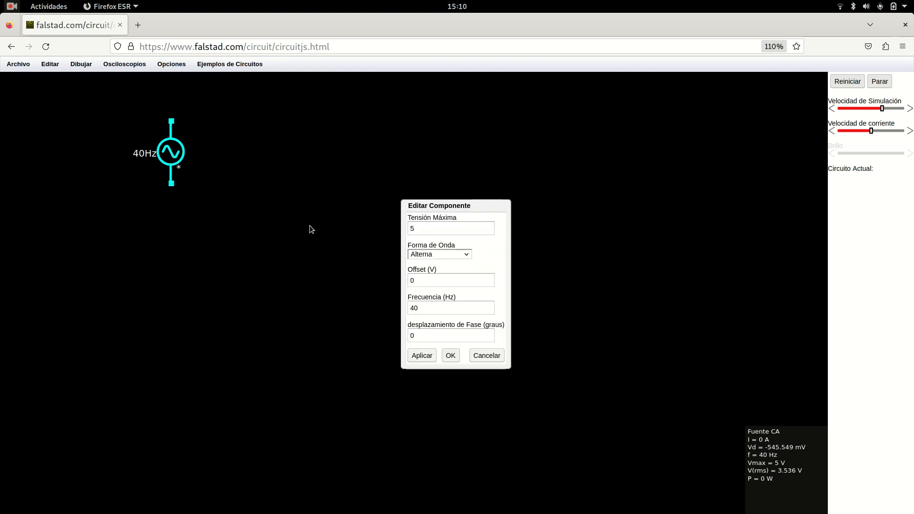
left_click(431, 312)
key("BackSpace")
type("5")
left_click_drag(421, 231, 399, 231)
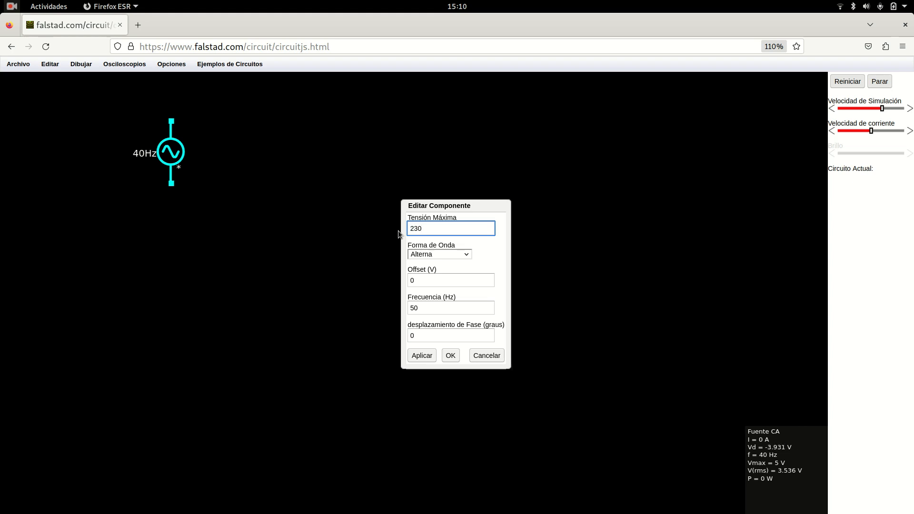
type("230rms")
left_click(451, 355)
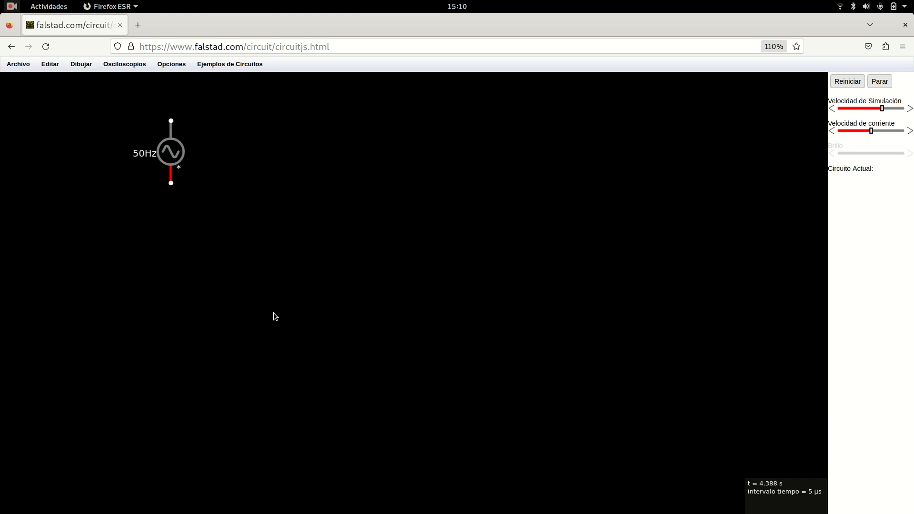
- Duplicate the configured AC source twice to get three identical sources side by side
right_click(171, 158)
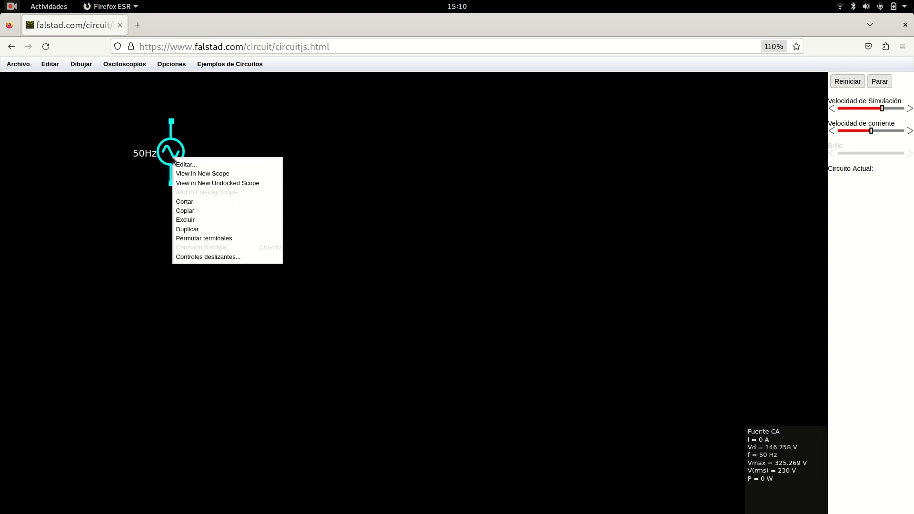
left_click(190, 229)
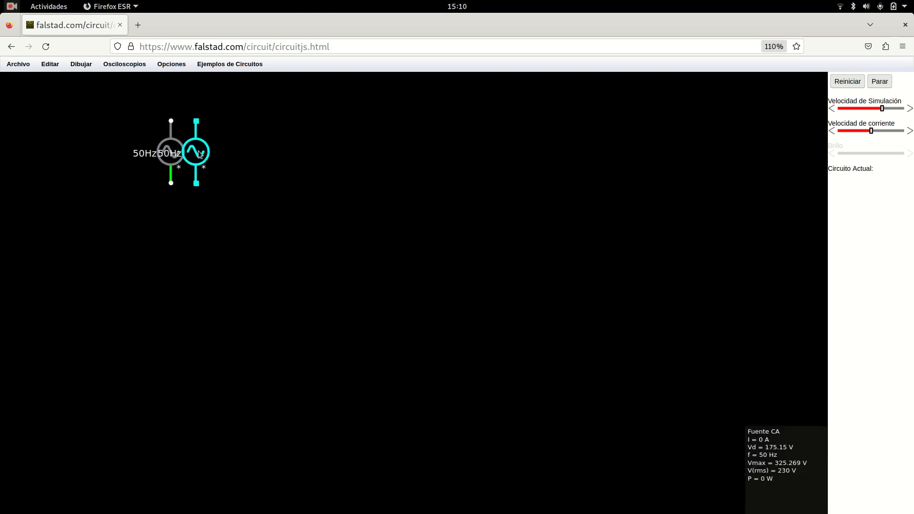
right_click(212, 191)
left_click(216, 223)
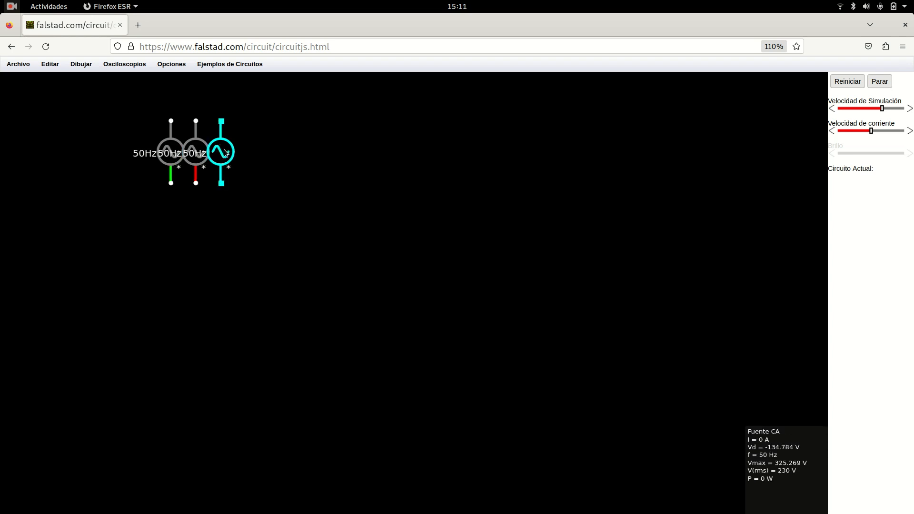
- Space the three AC sources evenly and wire their upper terminals together as a common star point
left_click_drag(233, 155, 258, 155)
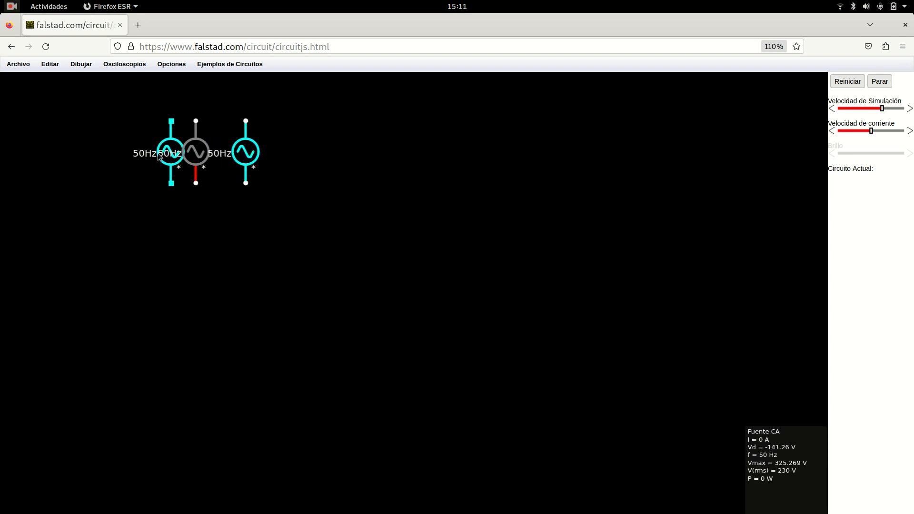
left_click_drag(165, 139, 150, 134)
left_click_drag(227, 153, 246, 149)
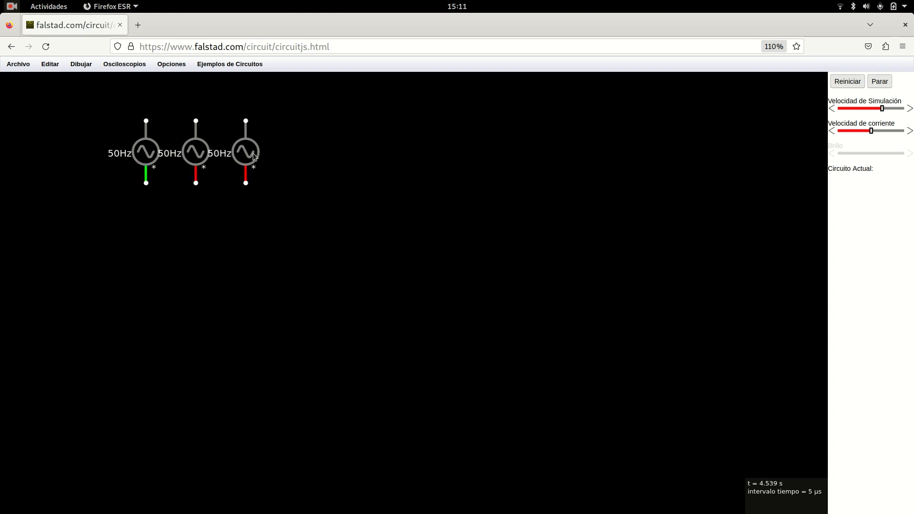
left_click_drag(245, 120, 145, 120)
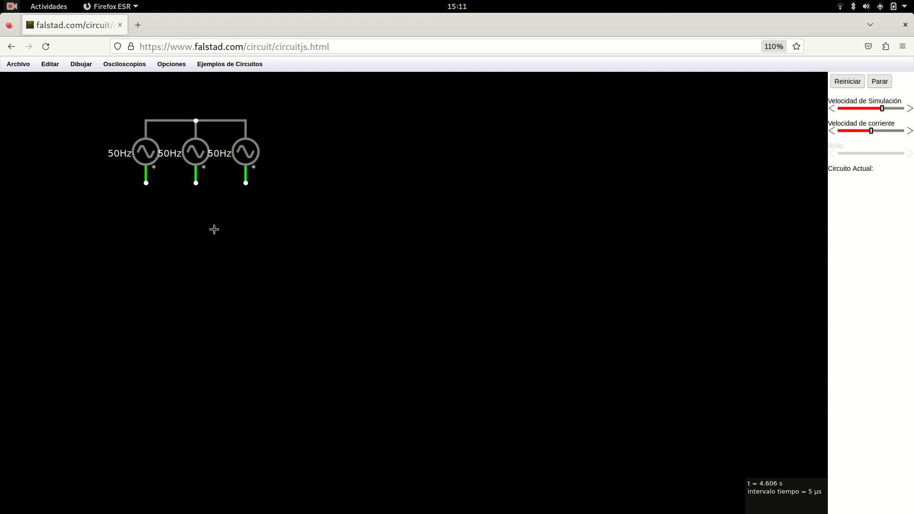
- Set the phase shift of the middle AC source to -120 degrees
double_click(197, 163)
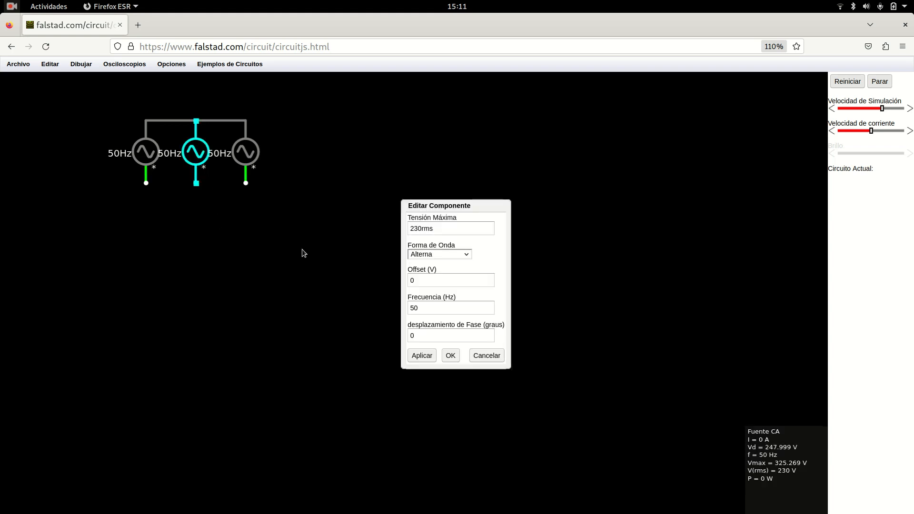
left_click(430, 334)
key("BackSpace")
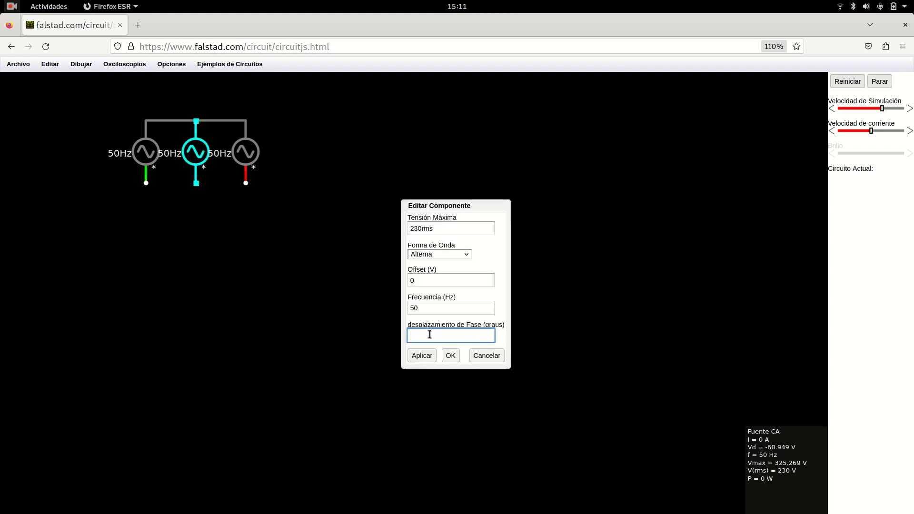
type("-120")
left_click(451, 357)
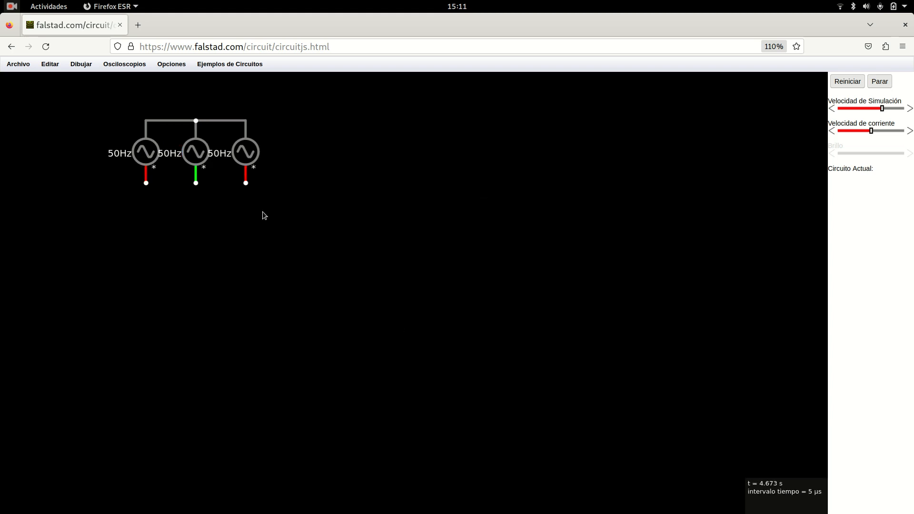
- Set the phase shift of the third AC source, farthest right in the row, to 120 degrees
double_click(246, 159)
double_click(430, 334)
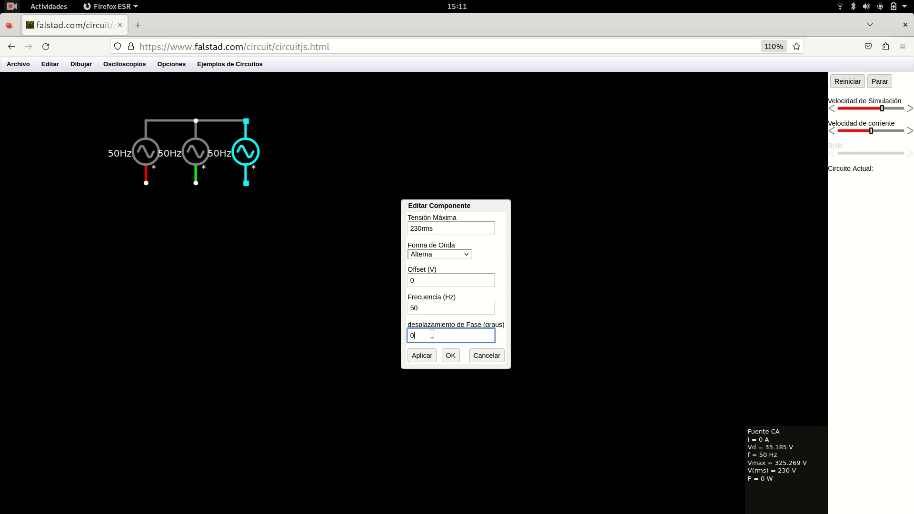
type("120")
left_click(450, 355)
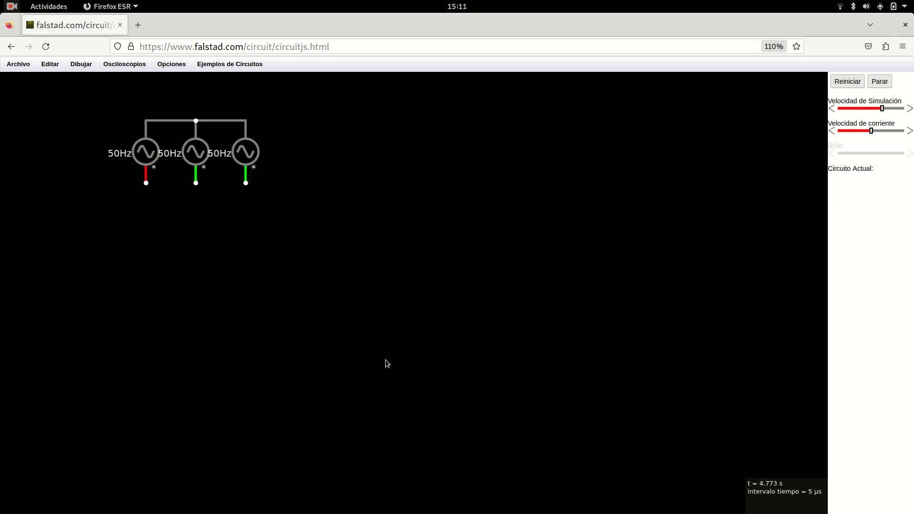
- Switch to the Geany notes and read the assignment's requirements on rectifier types, oscilloscopes, voltage calculations, diode drop and the LC filter
key("alt+Tab")
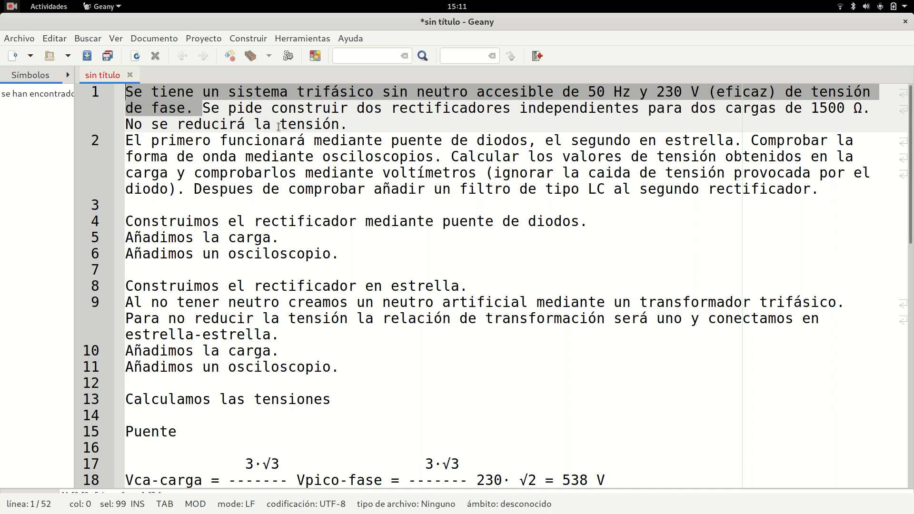
left_click(368, 126)
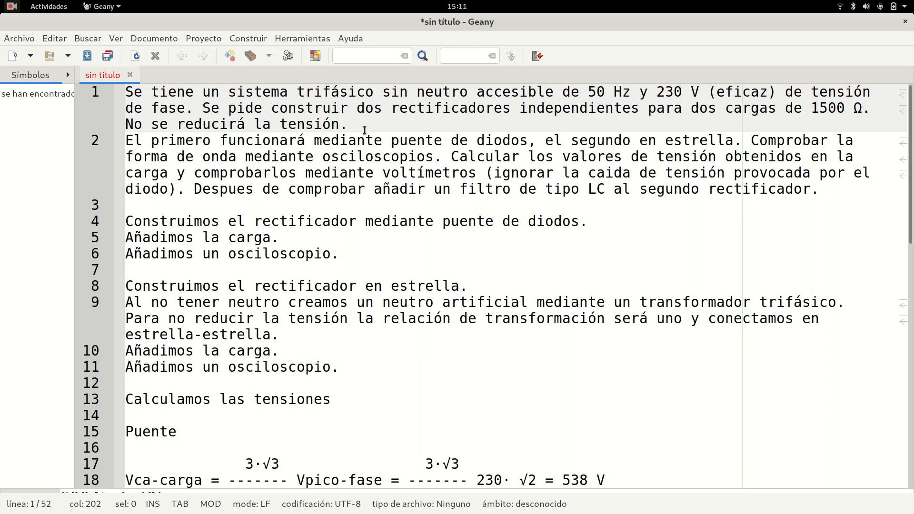
left_click_drag(533, 144, 125, 142)
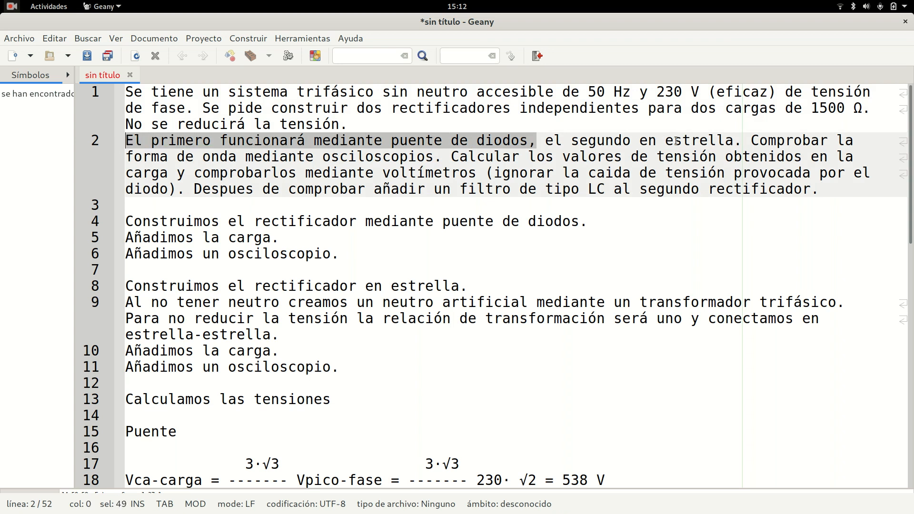
left_click_drag(734, 141, 548, 139)
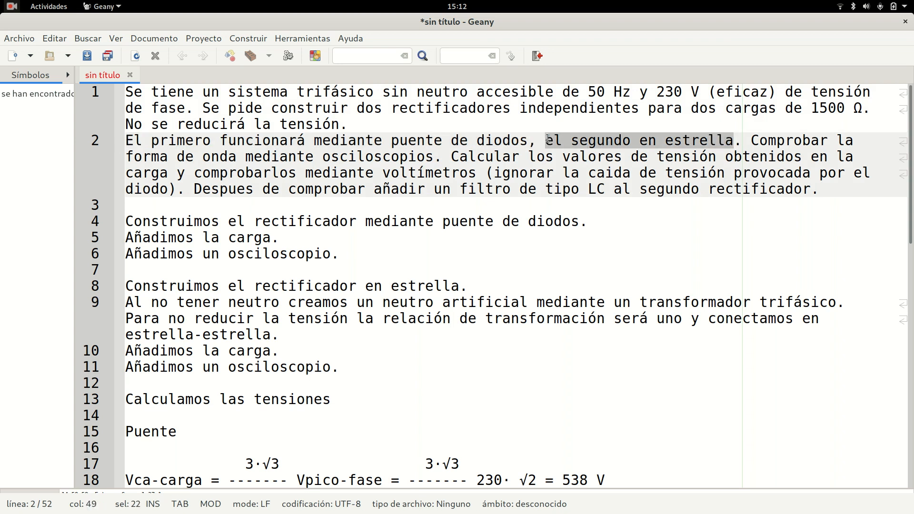
left_click_drag(756, 140, 442, 157)
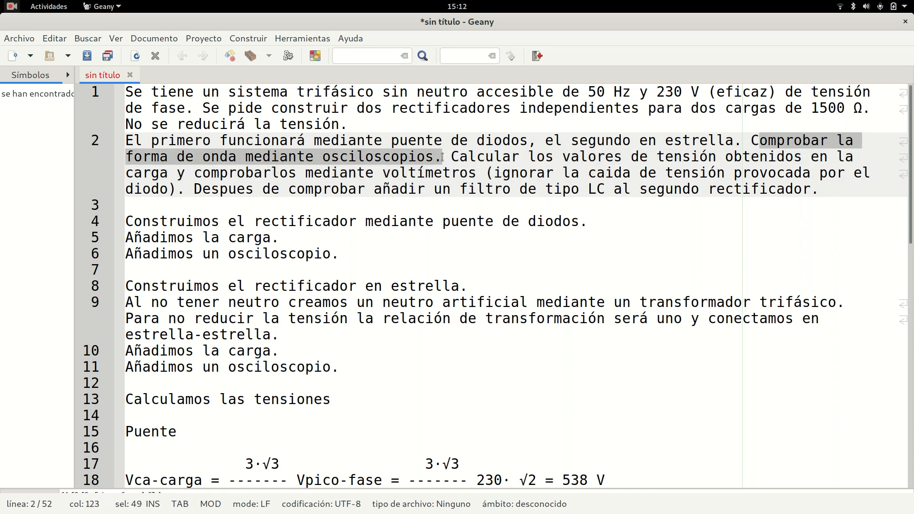
left_click(451, 157)
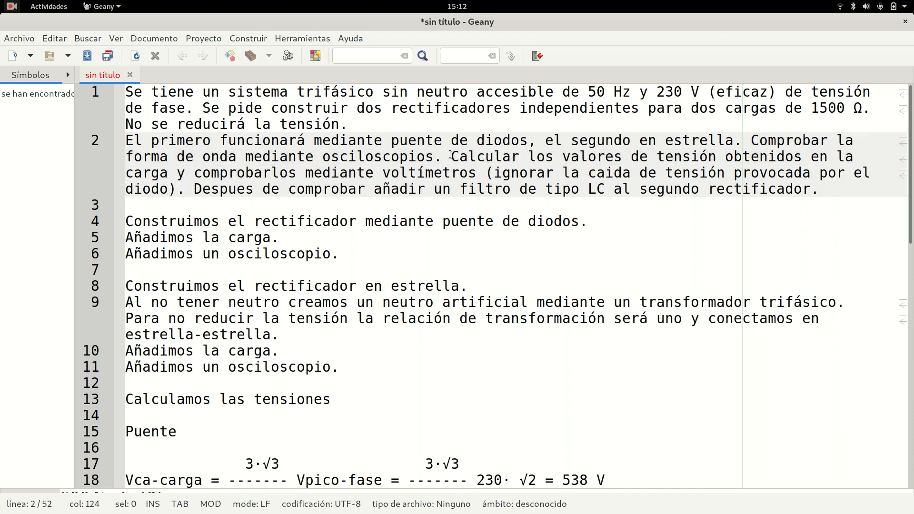
left_click_drag(449, 157, 195, 187)
left_click(499, 175)
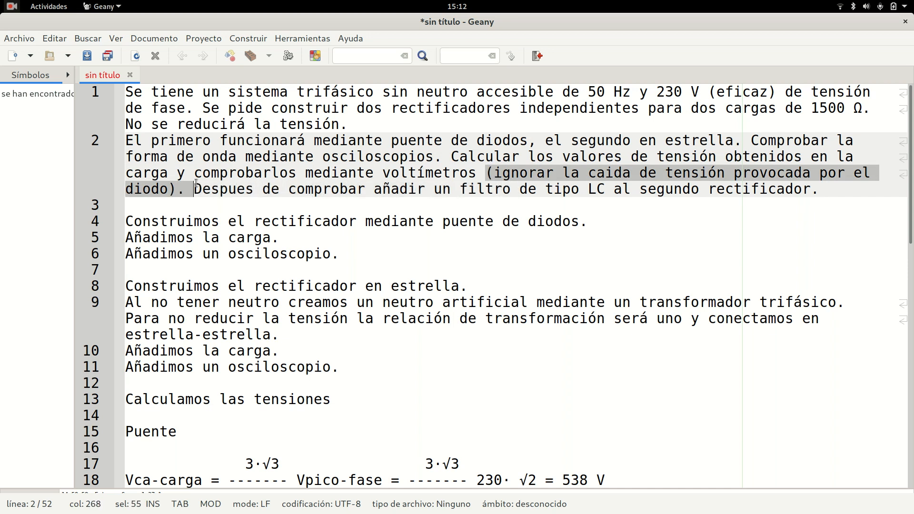
left_click(255, 189)
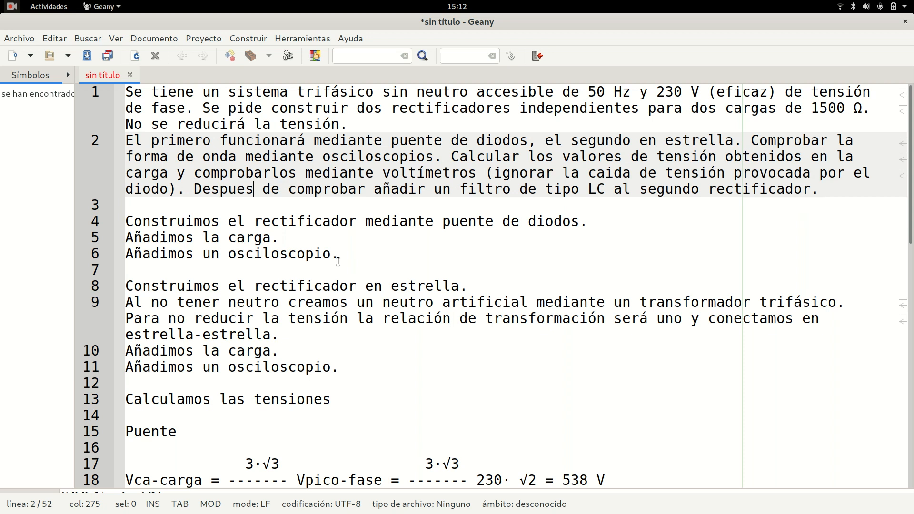
- Switch back to the circuit simulator, place an upward-pointing diode below the sources and duplicate it into an evenly spaced row of three
key("alt+Tab")
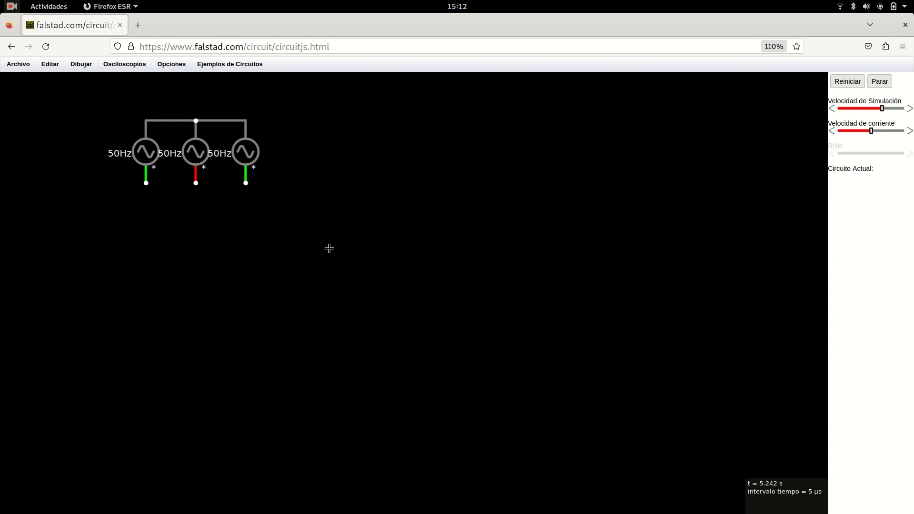
mouse_move(318, 256)
left_mouse_down()
mouse_move(321, 220)
mouse_move(321, 266)
left_mouse_up()
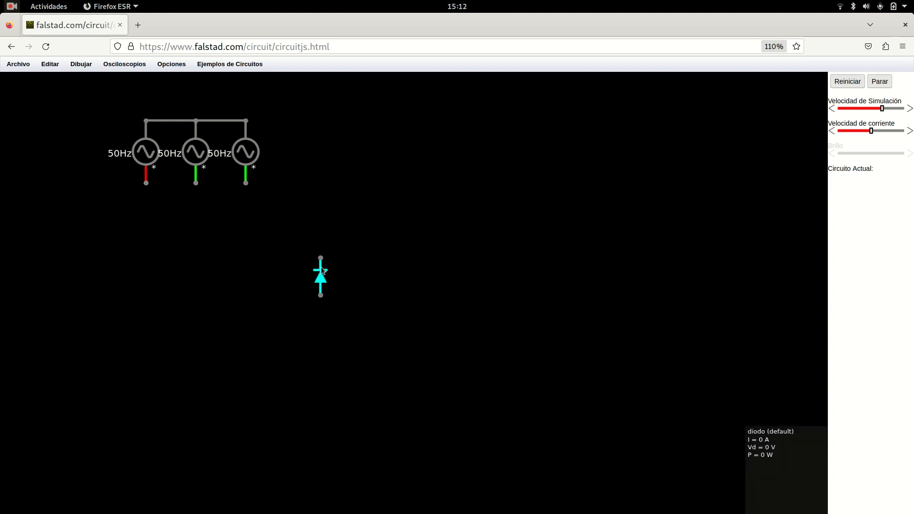
right_click(320, 271)
left_click(337, 344)
left_click_drag(351, 282, 357, 282)
right_click(357, 282)
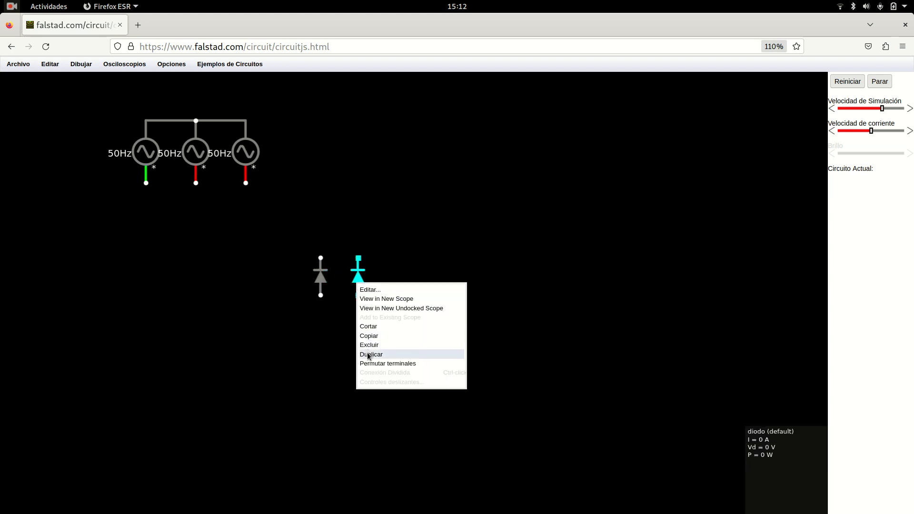
left_click(366, 354)
left_click(371, 283)
mouse_move(373, 285)
left_mouse_down()
mouse_move(384, 279)
mouse_move(349, 278)
mouse_move(380, 279)
mouse_move(359, 281)
mouse_move(365, 289)
mouse_move(357, 280)
left_mouse_up()
- Try to duplicate the row of three diodes as a group
left_click(303, 354)
left_click_drag(304, 347, 305, 281)
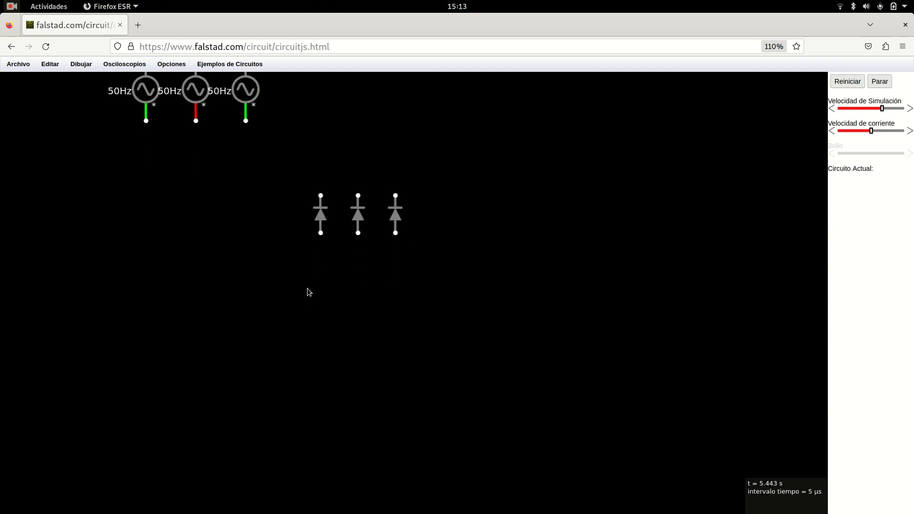
left_click_drag(434, 166, 301, 246)
right_click(321, 218)
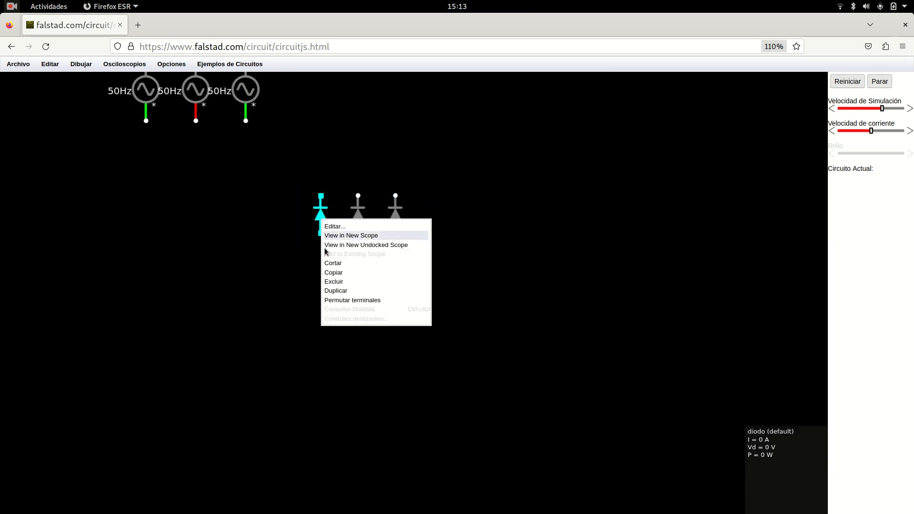
left_click(333, 290)
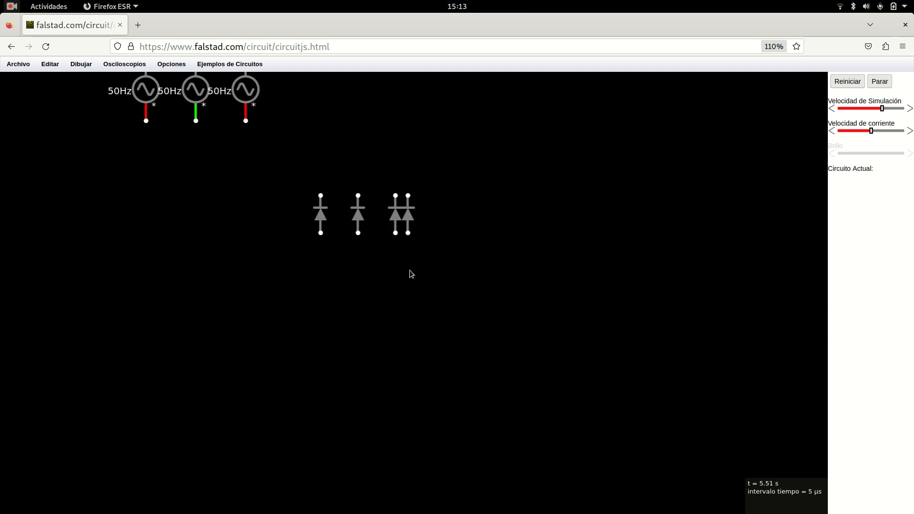
key("ctrl+z")
- Duplicate the row of three diodes and place the copy directly below the original row, aligned column by column
key("alt")
left_click_drag(451, 337, 276, 225)
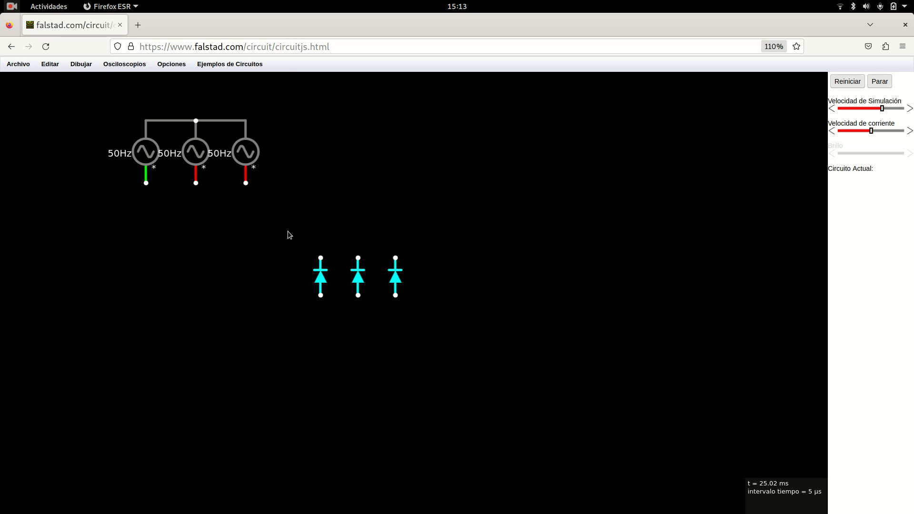
key("ctrl")
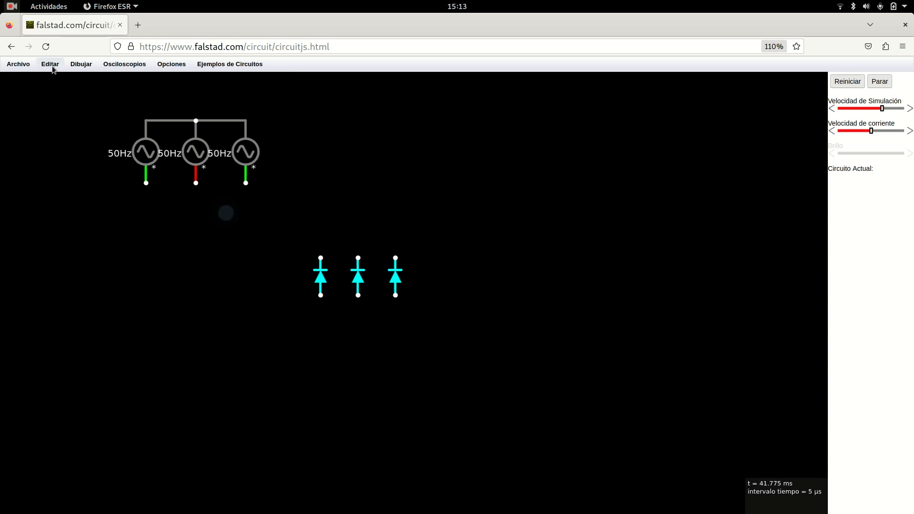
left_click(50, 64)
left_click(58, 115)
left_click(53, 66)
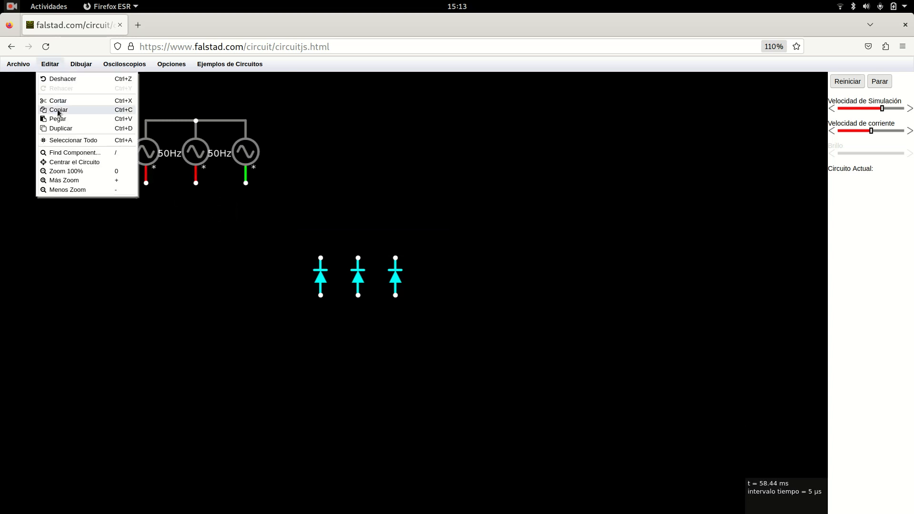
left_click(57, 119)
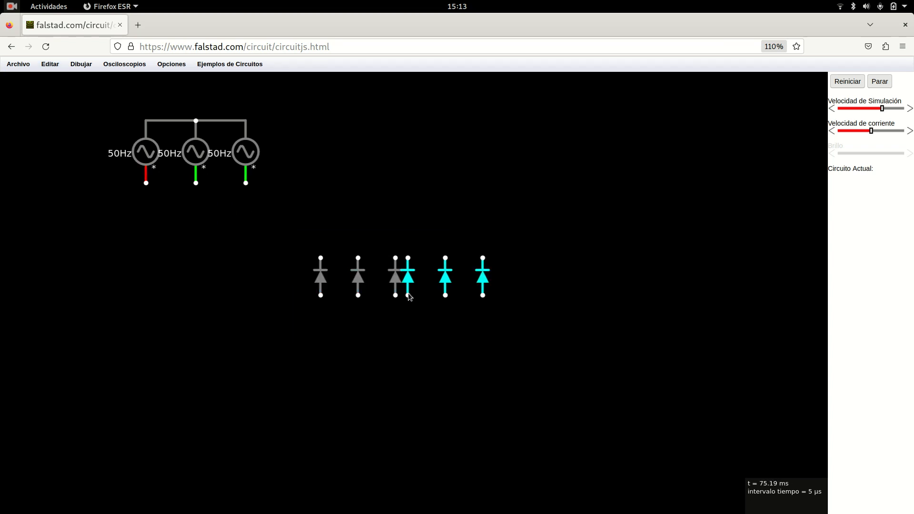
left_click_drag(405, 279, 318, 395)
left_click(466, 356)
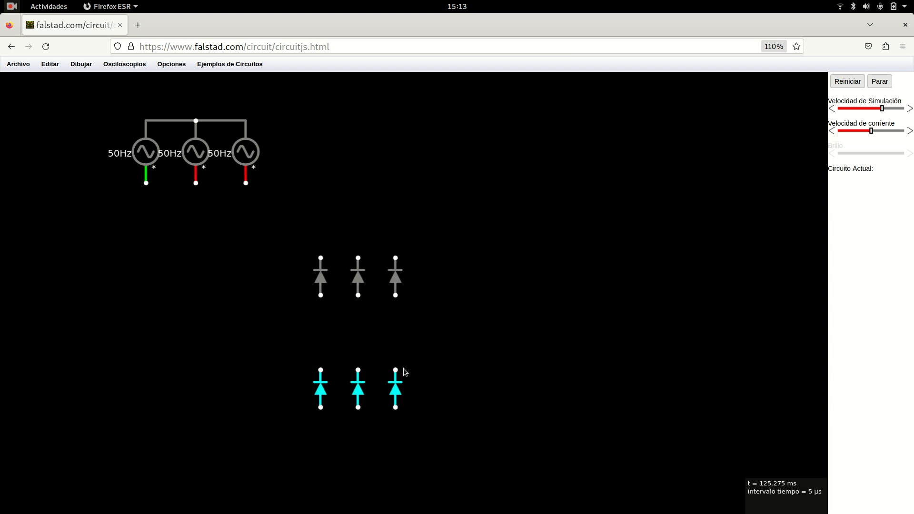
left_click_drag(467, 356, 471, 298)
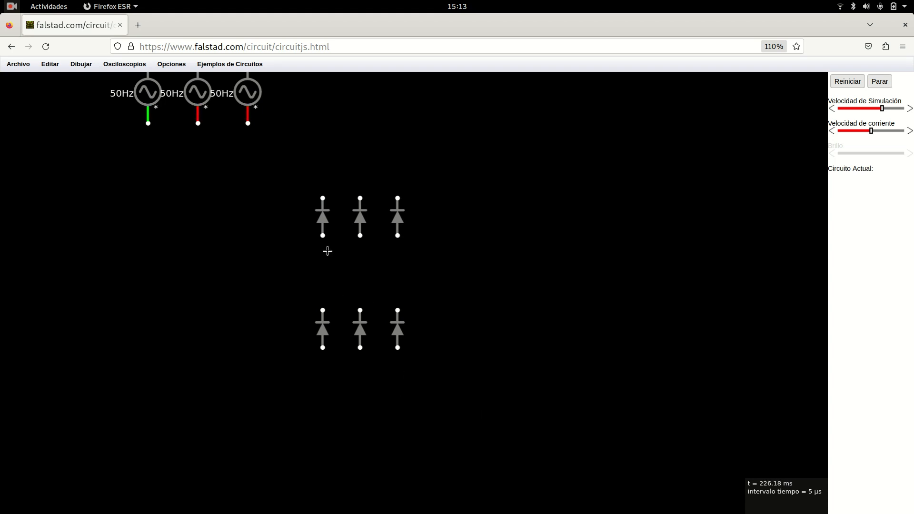
- Draw wires of increasing length down from the three upper diodes and move the lower diode row closer to them
left_click_drag(323, 236, 322, 248)
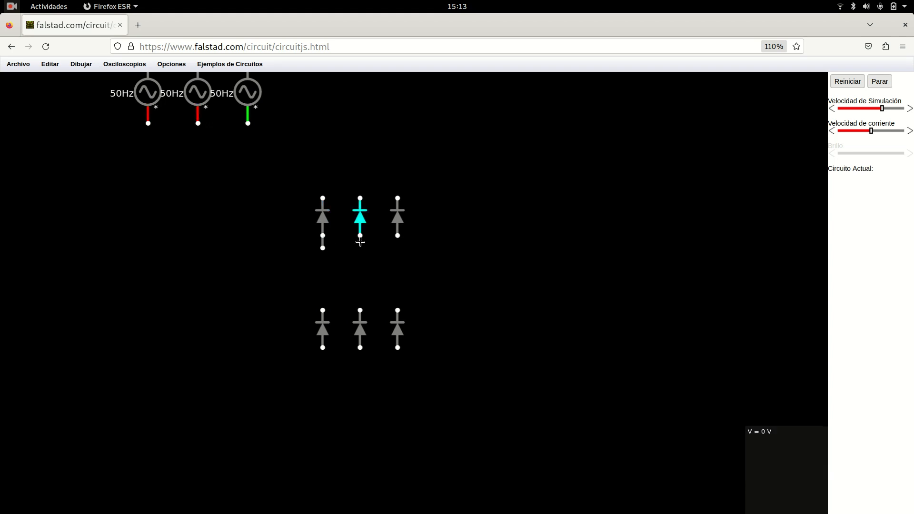
left_click_drag(359, 258, 360, 261)
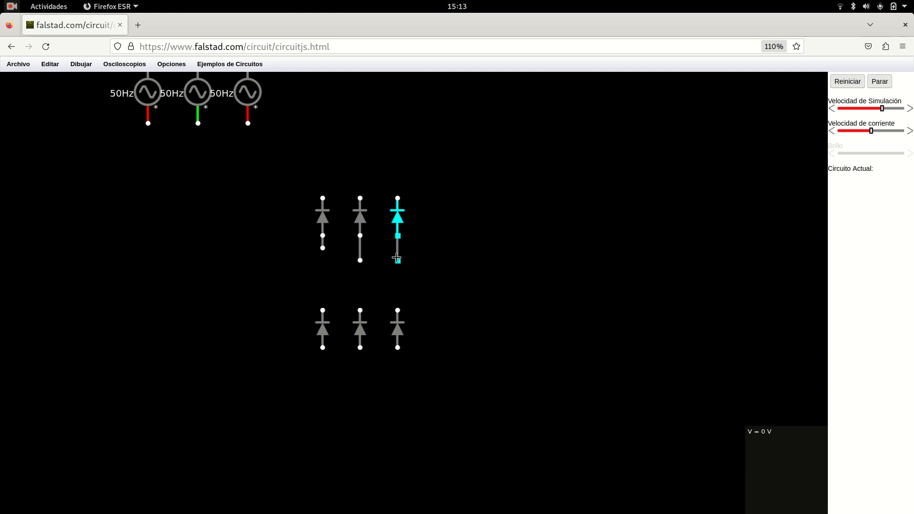
left_click_drag(397, 271, 397, 272)
key("alt")
left_click_drag(440, 397, 371, 376)
key("Delete")
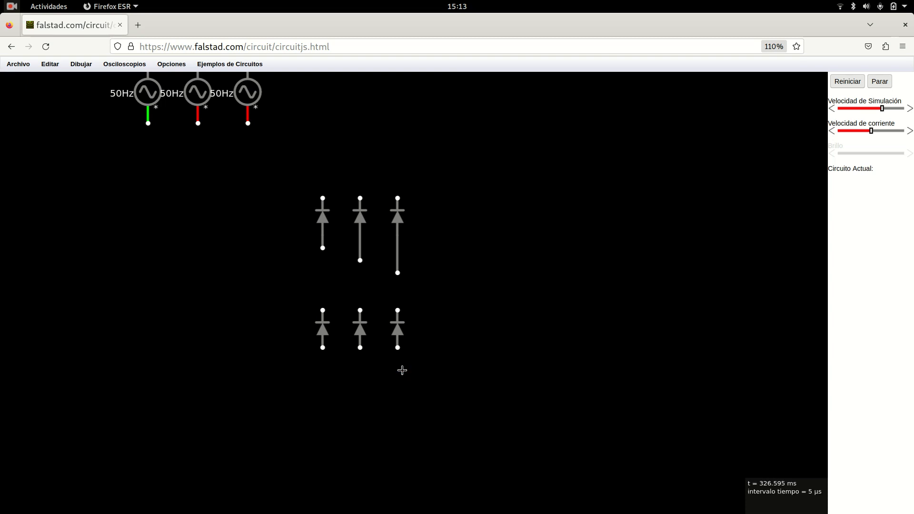
left_click_drag(431, 384, 323, 320)
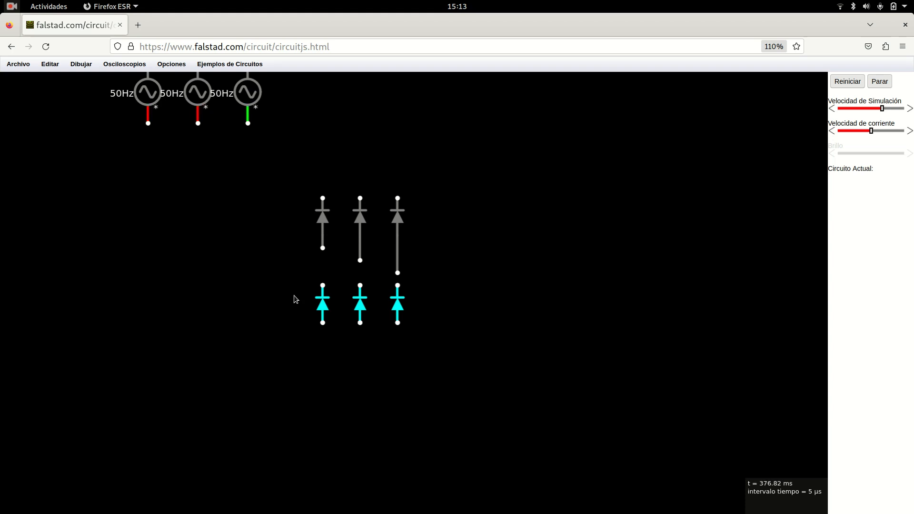
- Run horizontal phase wires leftward from the lower ends of the three vertical wires, ending them at the same column
left_click_drag(323, 246, 260, 248)
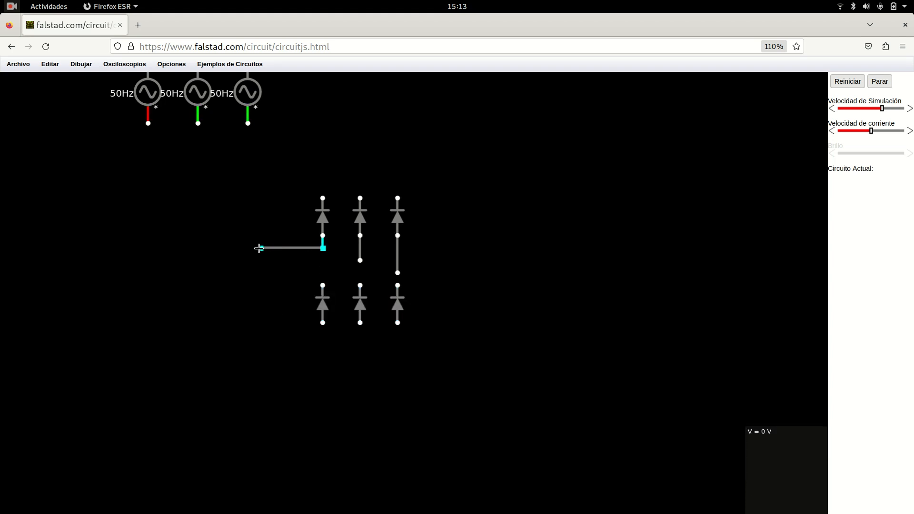
left_click_drag(360, 263, 262, 263)
left_click_drag(397, 274, 260, 272)
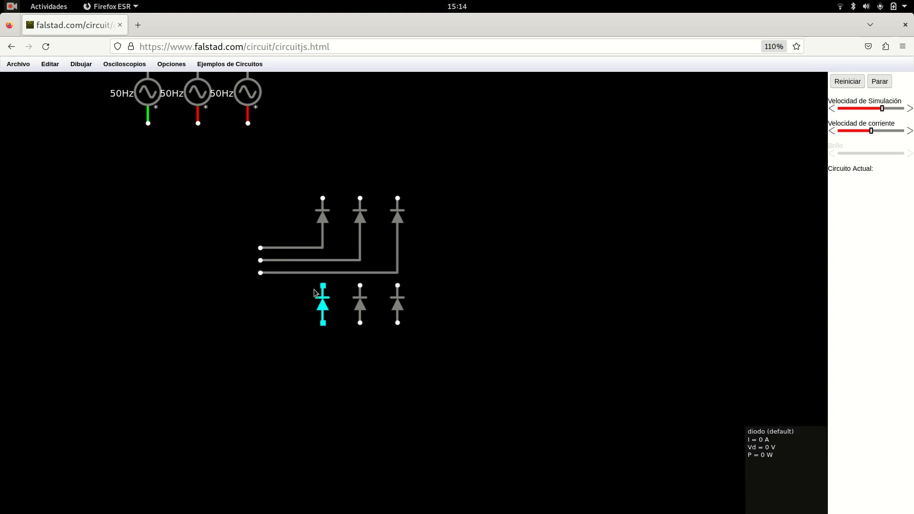
- Delete the horizontal phase wires and the vertical wires below the second and third upper diodes
key("Delete")
key("Delete")
key("Delete")
key("Delete")
key("Delete")
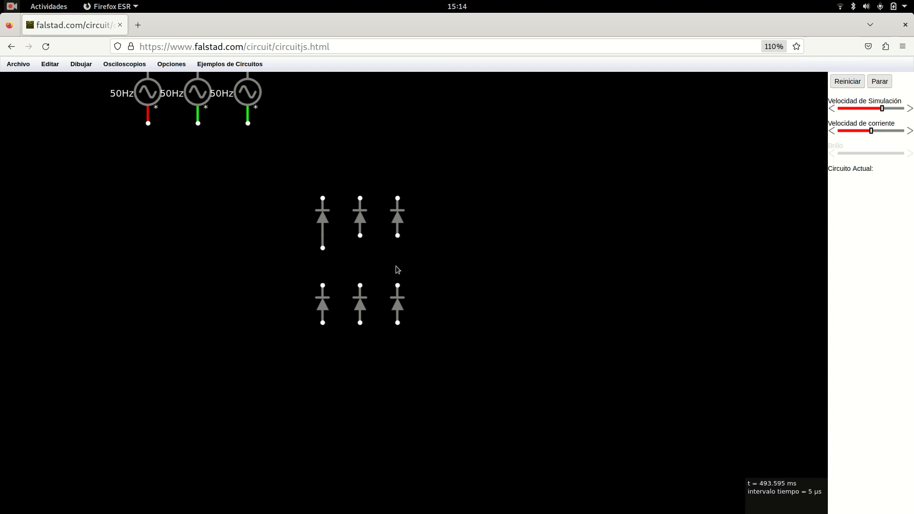
- Try to move the lower diode row down, undo its deletion and delete the wire stub below the first upper diode
left_click_drag(425, 362, 311, 282)
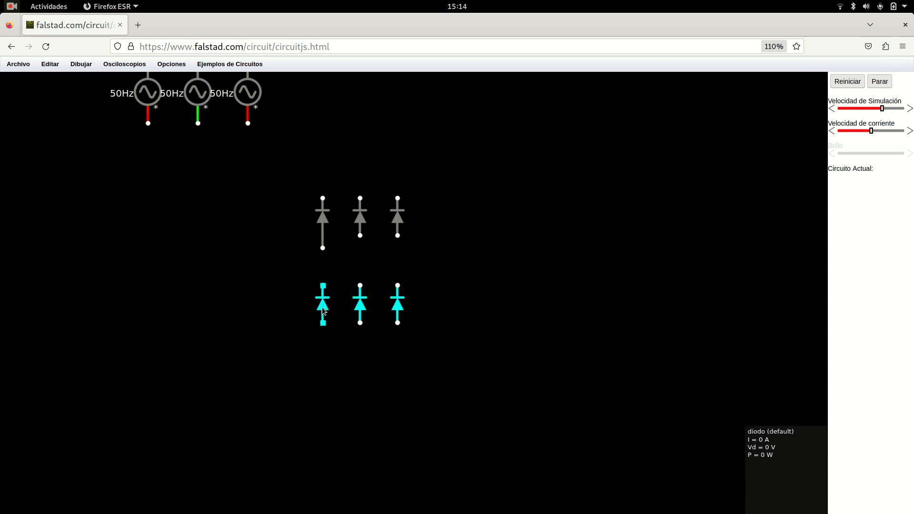
left_click_drag(322, 314, 322, 339)
key("Delete")
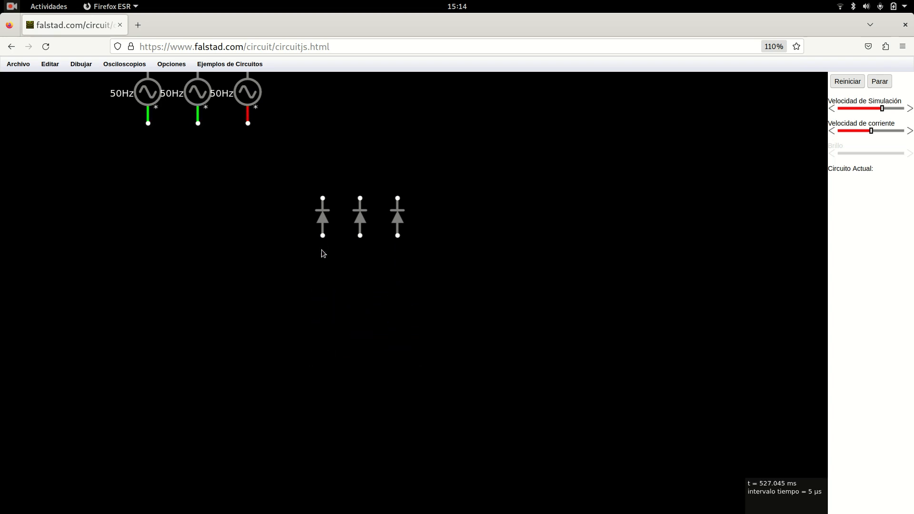
key("ctrl+z")
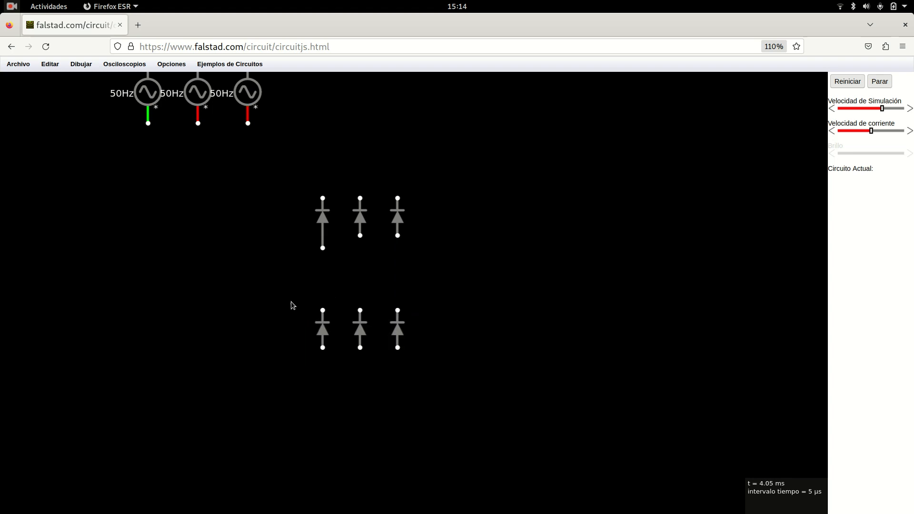
key("Delete")
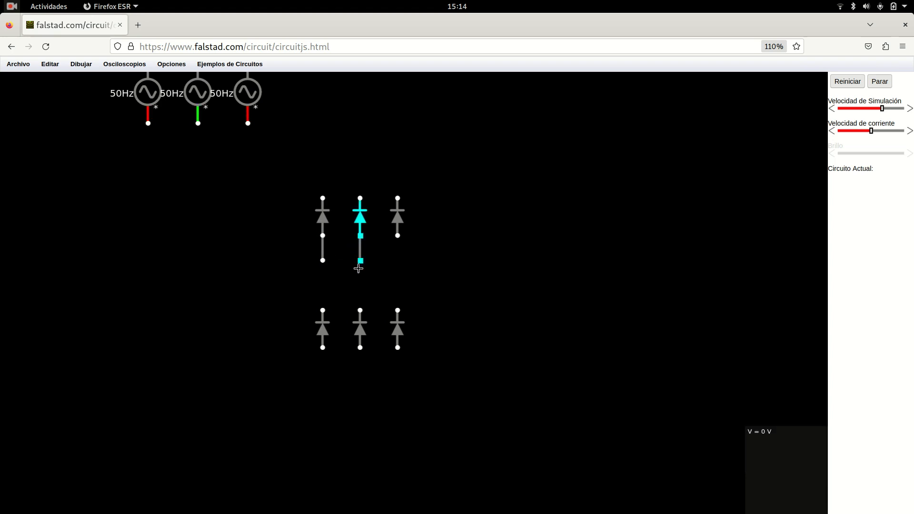
- Move the lower diode row down and draw more widely staggered vertical wires down from the three upper diodes
left_click_drag(444, 380, 270, 297)
left_click_drag(331, 339, 332, 365)
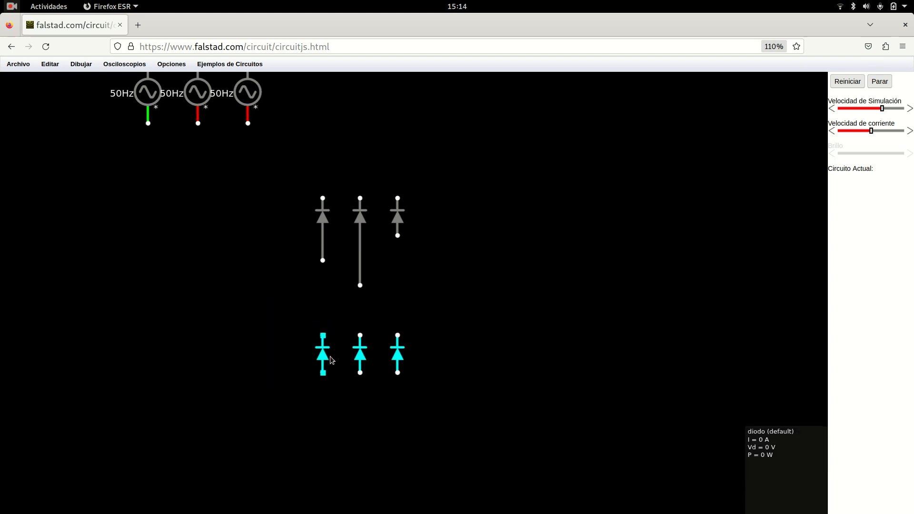
left_click(412, 261)
left_click_drag(400, 243, 397, 278)
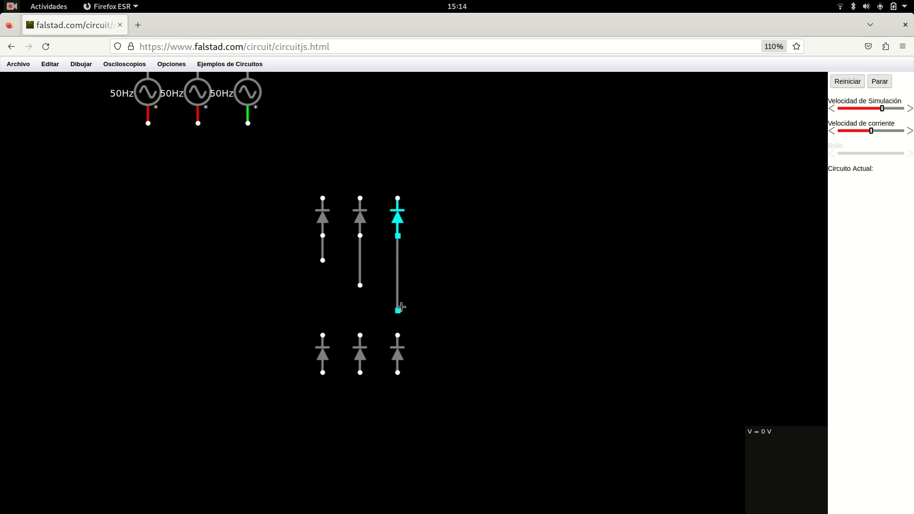
left_click_drag(401, 306, 401, 308)
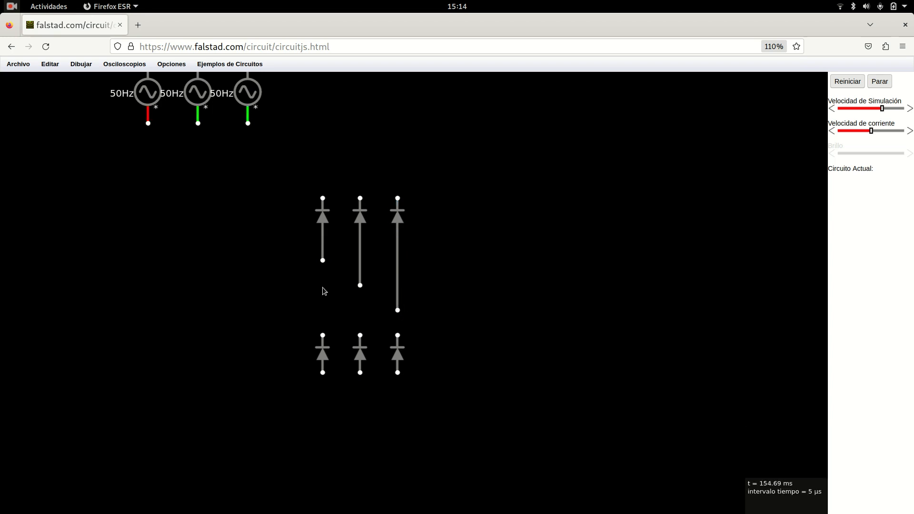
- Draw three parallel horizontal phase wires leftward from the staggered wire ends, stopping them at one common column
mouse_move(322, 261)
left_mouse_down()
mouse_move(254, 262)
mouse_move(285, 261)
left_mouse_up()
left_click_drag(360, 285, 285, 286)
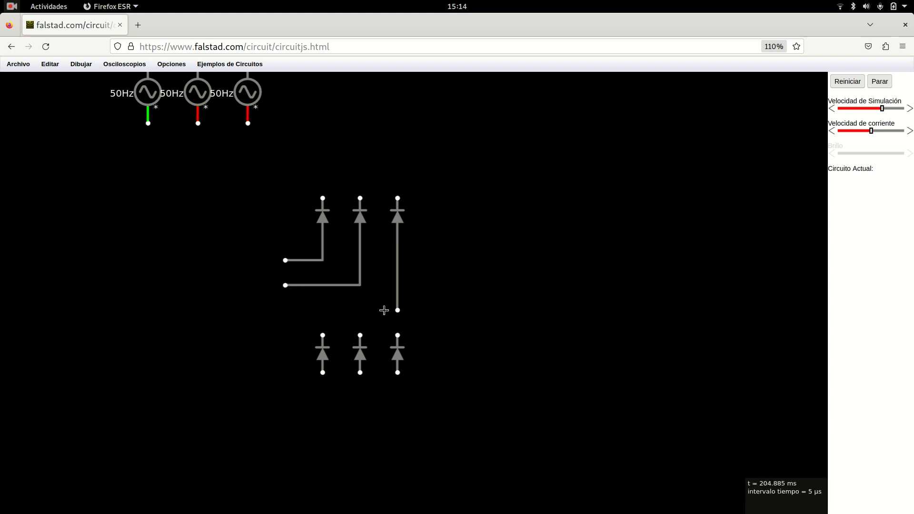
left_click_drag(397, 310, 285, 310)
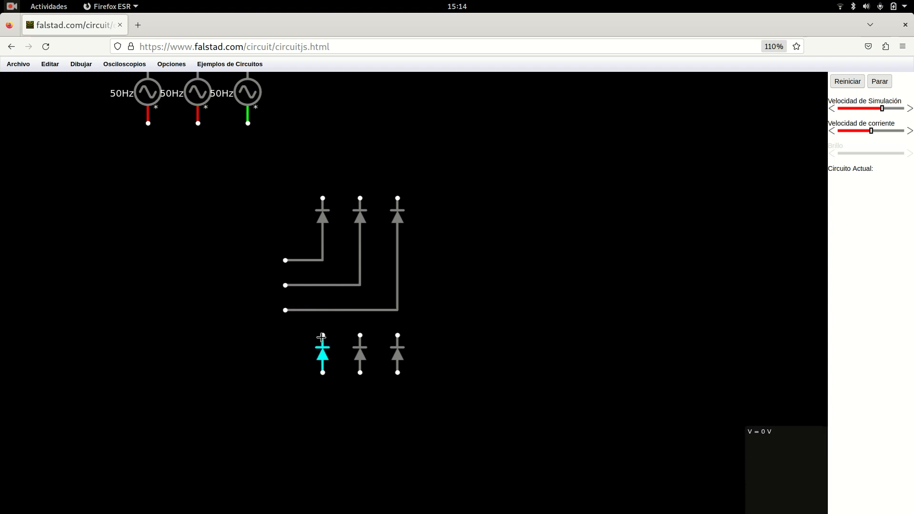
- Connect each lower diode up to its matching phase wire, and join the upper cathodes and the lower anodes with common rails
left_click_drag(323, 334, 323, 261)
left_click_drag(360, 335, 360, 285)
left_click_drag(397, 335, 397, 310)
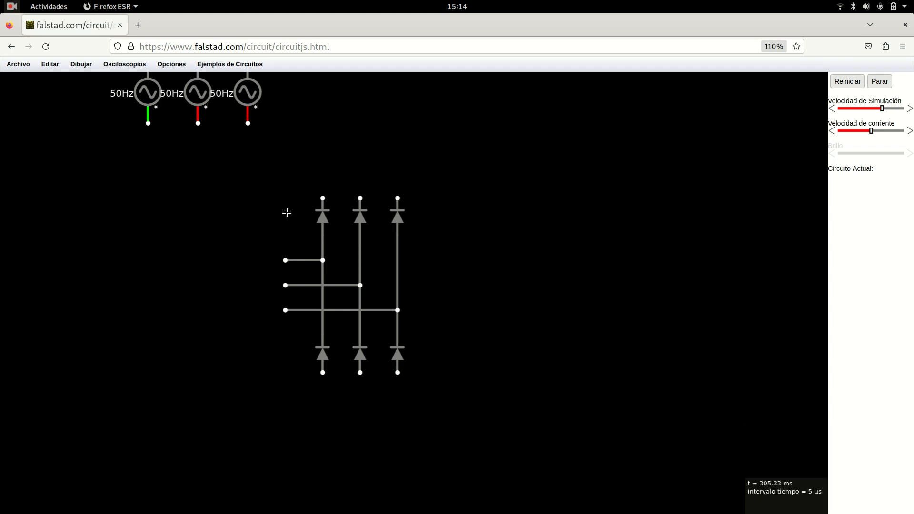
left_click_drag(323, 197, 397, 197)
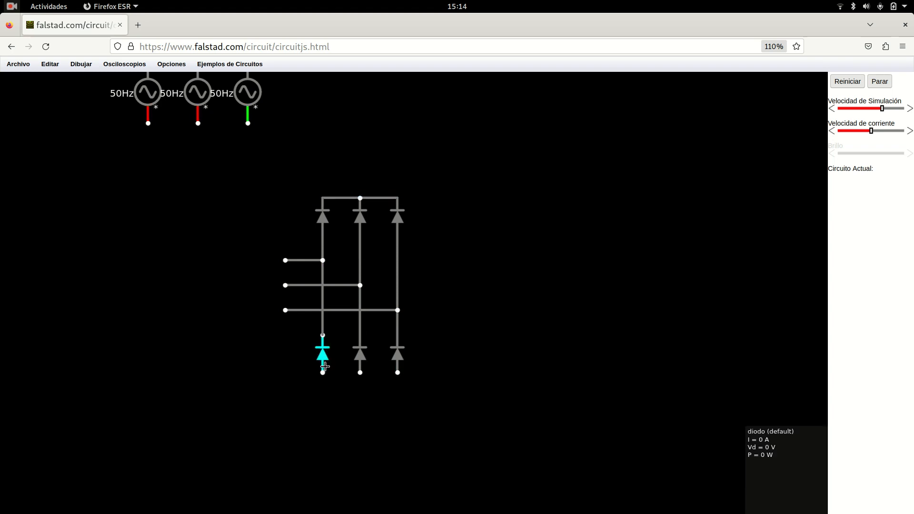
left_click_drag(355, 375, 397, 372)
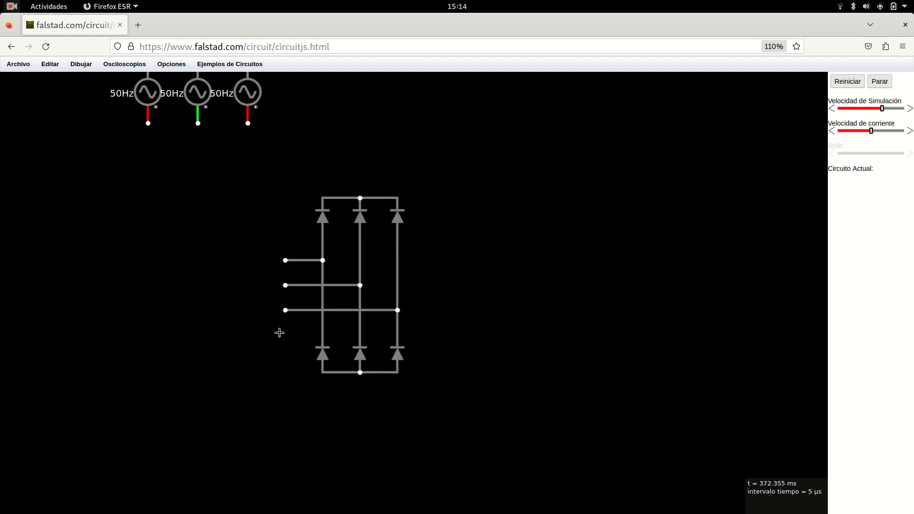
- Select the whole diode bridge with its phase wires and move it to the right, away from the sources
left_click_drag(259, 365, 251, 349)
scroll(251, 349, "down", 1)
left_click_drag(246, 167, 410, 437)
left_click_drag(361, 228, 406, 215)
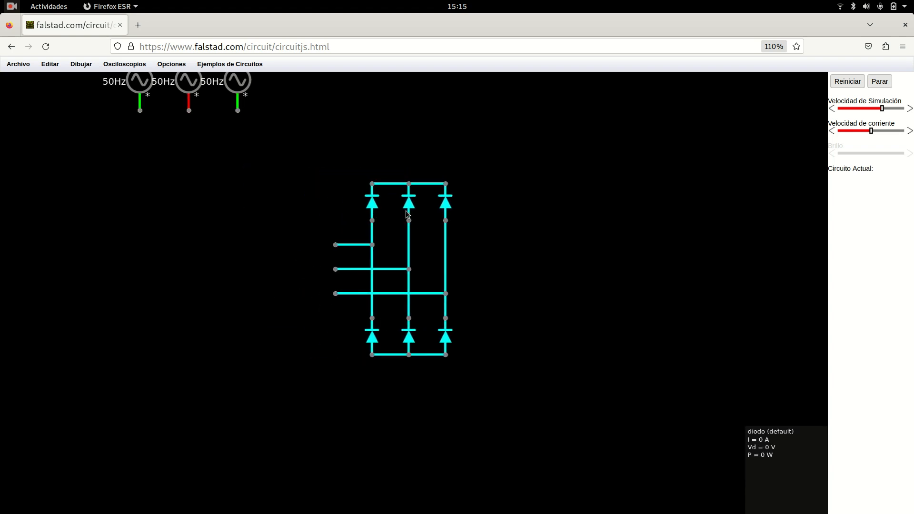
left_click(566, 315)
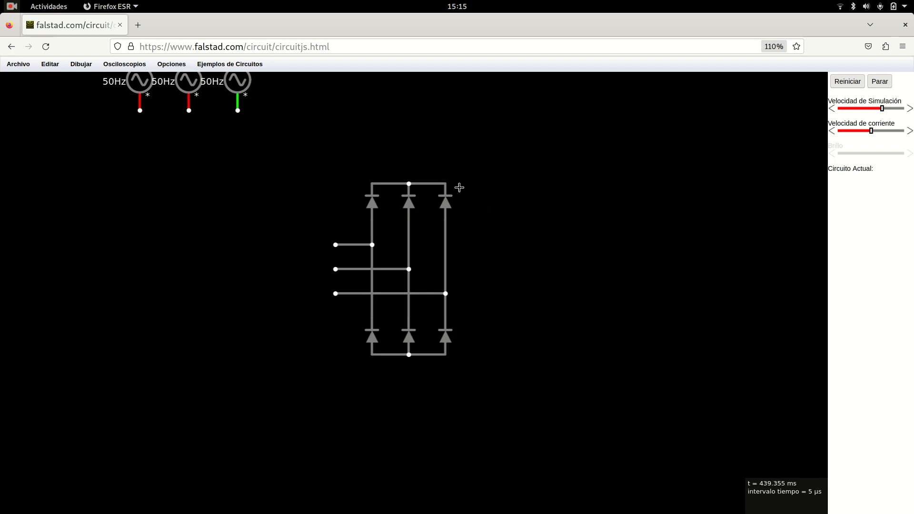
- Extend the bridge's upper and lower rails to the right and connect a vertical load resistor between them
left_click_drag(445, 184, 519, 183)
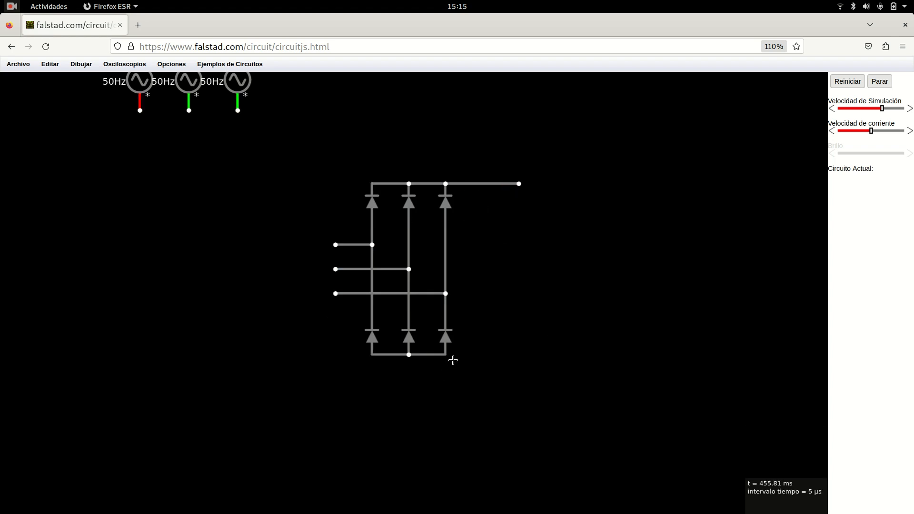
left_click_drag(445, 355, 532, 357)
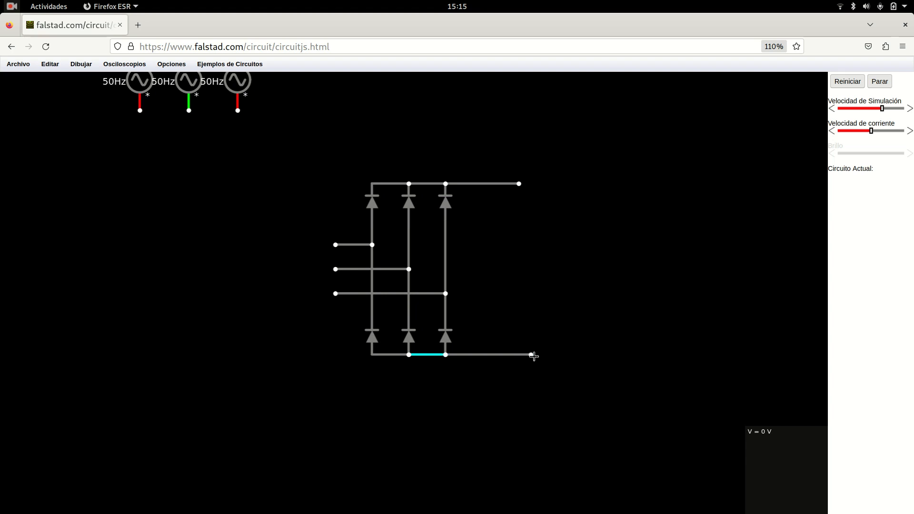
key("r")
left_click_drag(519, 184, 521, 317)
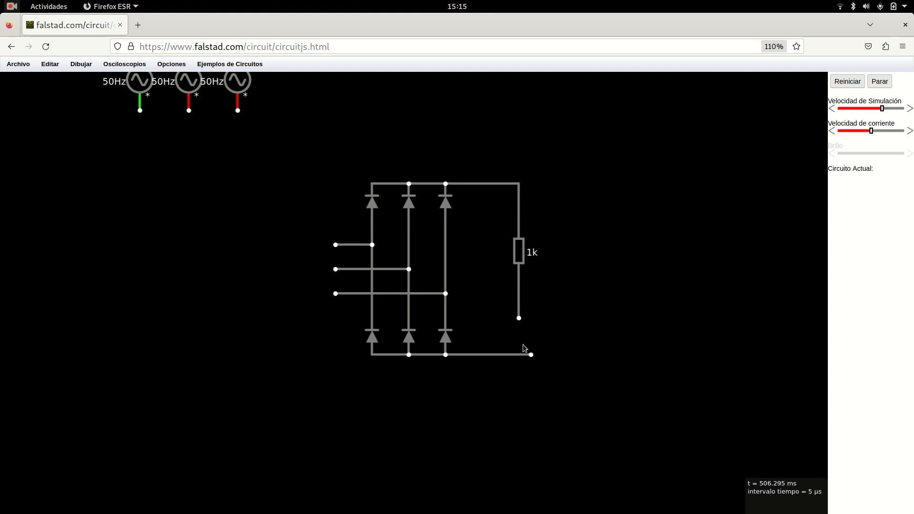
left_click_drag(532, 354, 519, 355)
key("w")
left_click_drag(519, 318, 521, 356)
- Set the load resistor's resistance to 1500 ohms
double_click(521, 279)
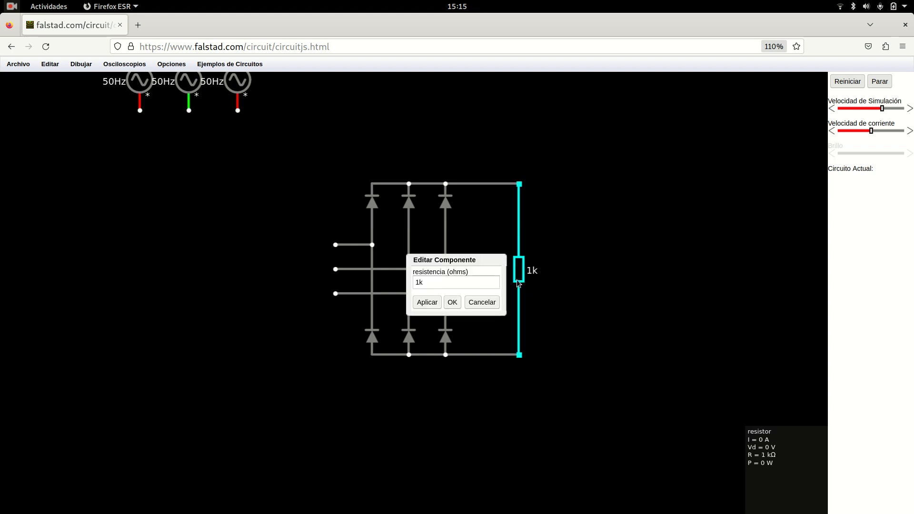
left_click(438, 286)
key("BackSpace")
type("500")
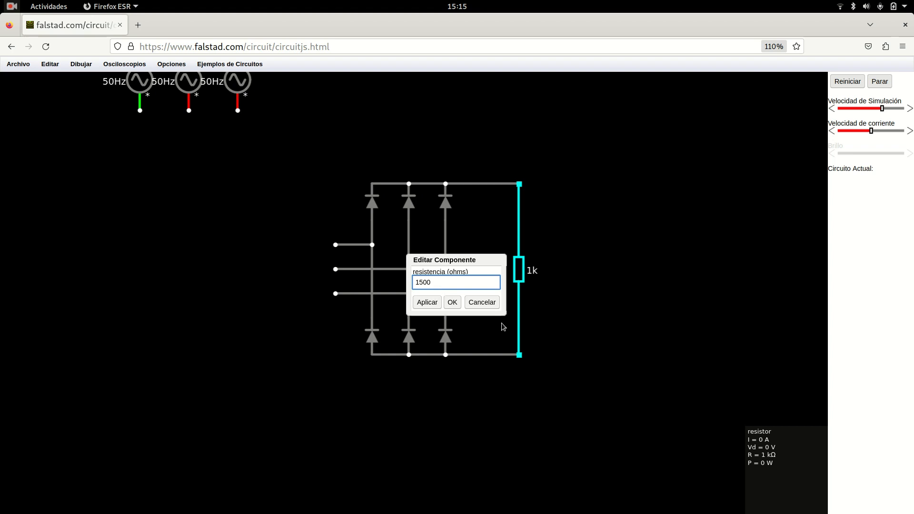
left_click(452, 303)
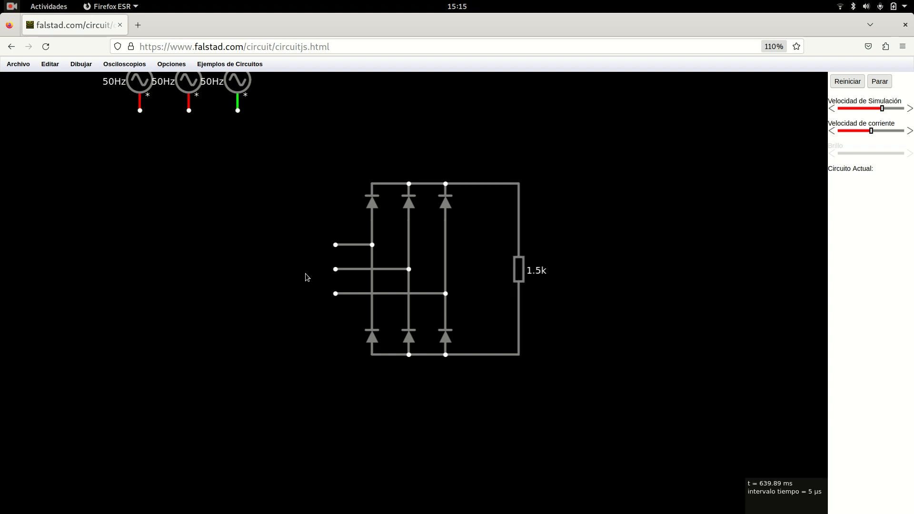
- Extend the three phase wires leftward so each ends directly below its matching AC source
left_click_drag(336, 244, 123, 244)
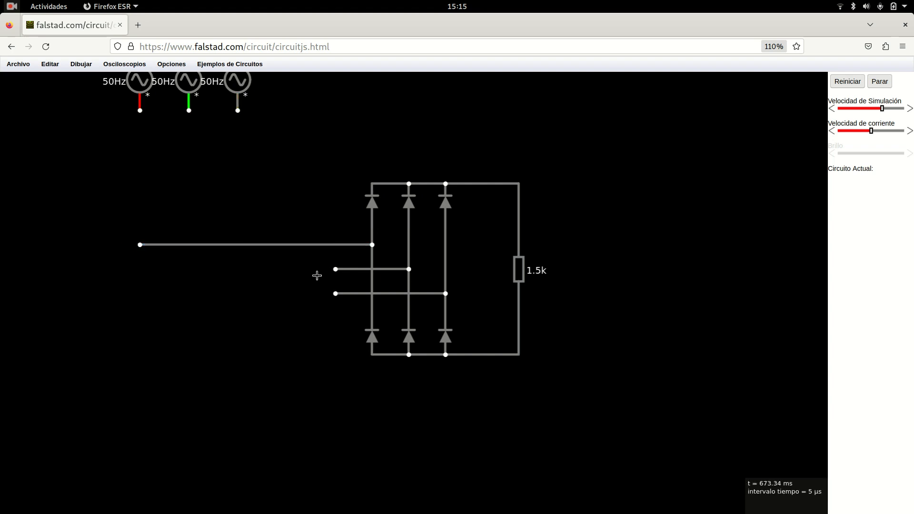
left_click_drag(333, 269, 188, 269)
left_click_drag(335, 293, 238, 293)
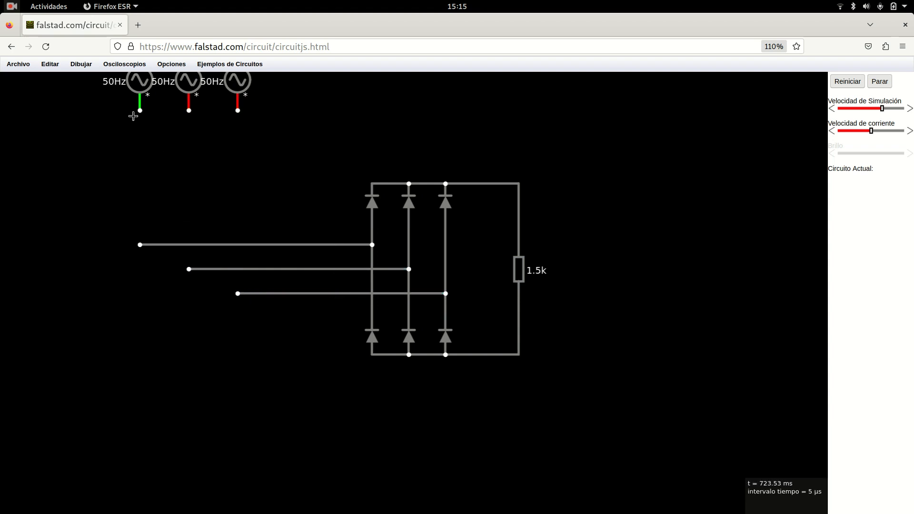
- Wire each of the three AC sources straight down to the start of its matching phase wire
left_click_drag(140, 110, 140, 244)
left_click_drag(189, 111, 189, 269)
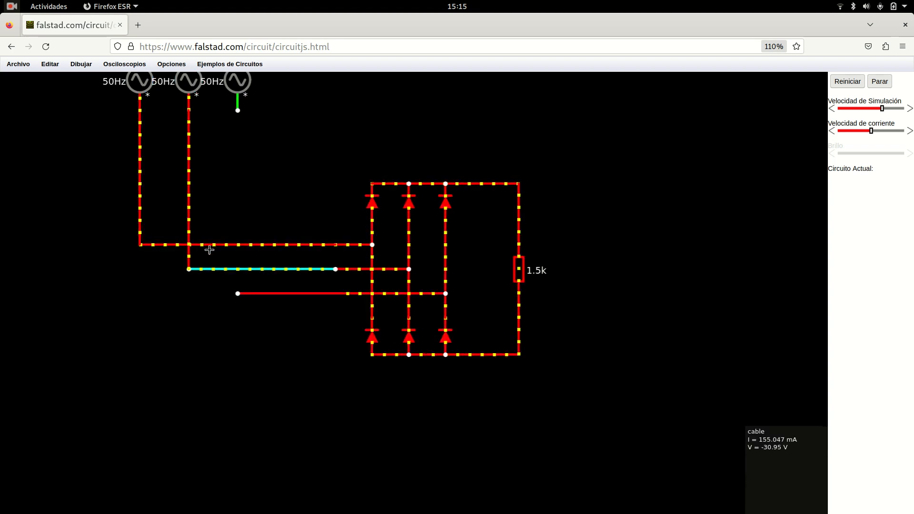
left_click_drag(237, 111, 238, 294)
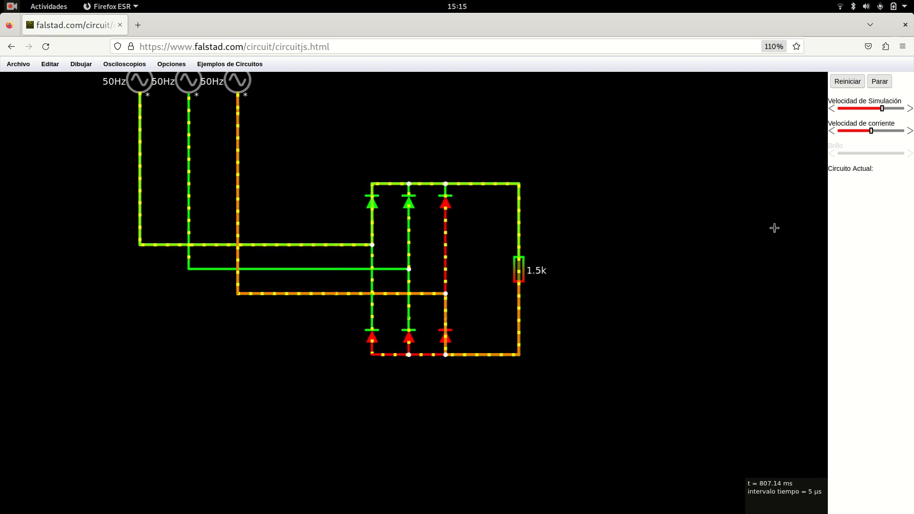
- Show the load resistor in a new undocked scope and slightly lower the current speed and simulation speed
left_click_drag(868, 135, 863, 133)
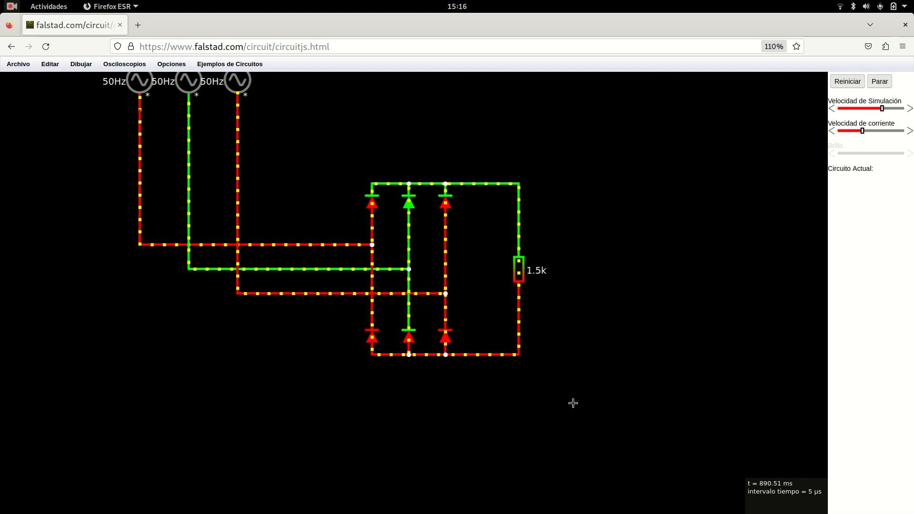
key("alt+Tab")
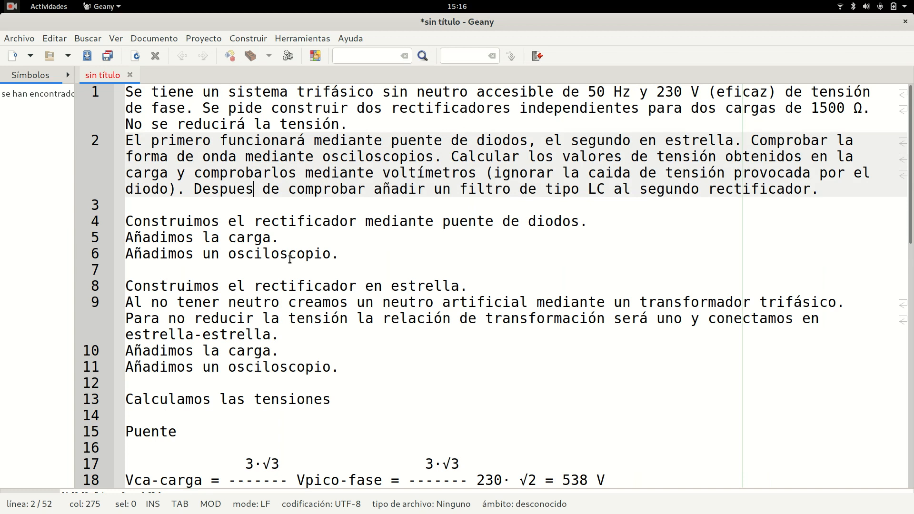
key("alt+Tab")
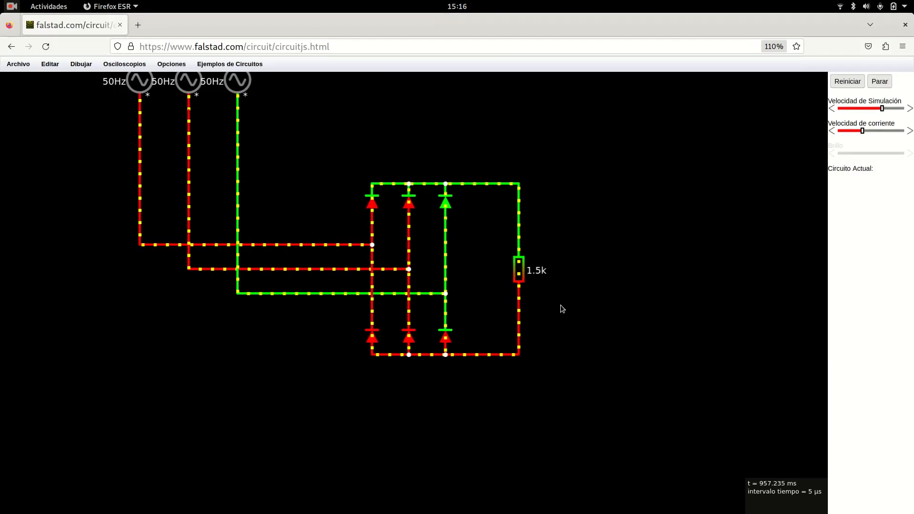
right_click(520, 279)
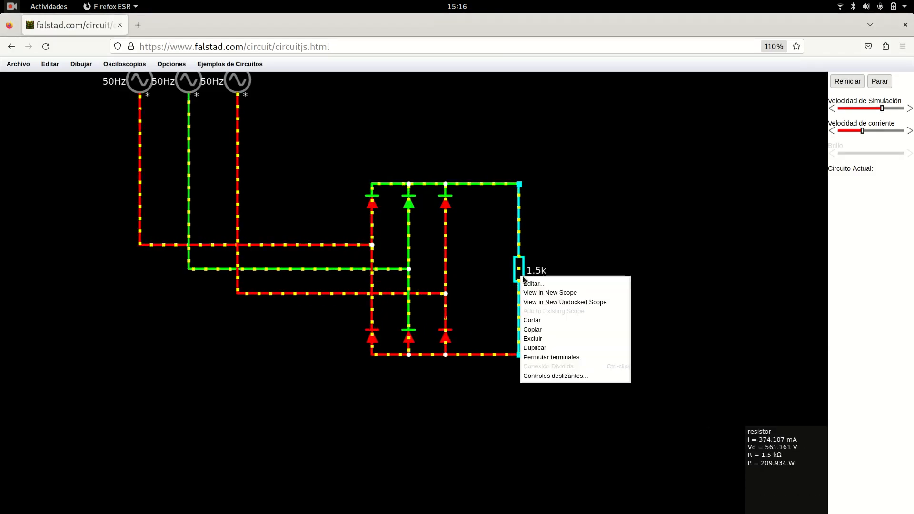
left_click(536, 303)
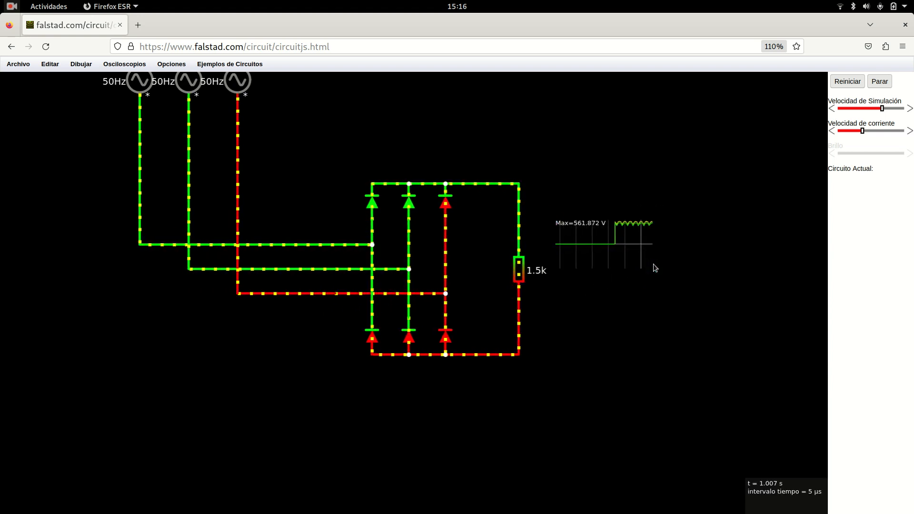
left_click_drag(882, 108, 877, 109)
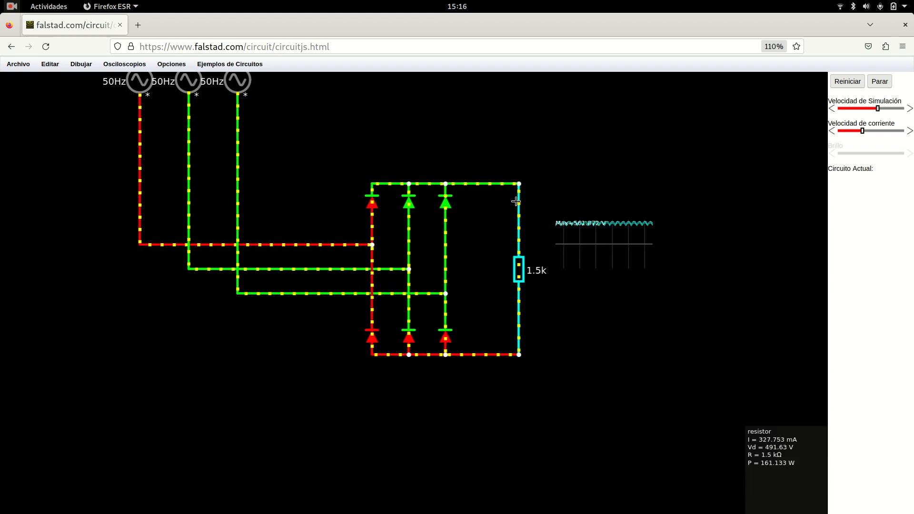
- Short-circuit the load with a diagonal wire between the bridge's upper and lower rails, reset the simulation, and delete that wire
mouse_move(520, 188)
left_mouse_down()
mouse_move(470, 327)
mouse_move(446, 355)
left_mouse_up()
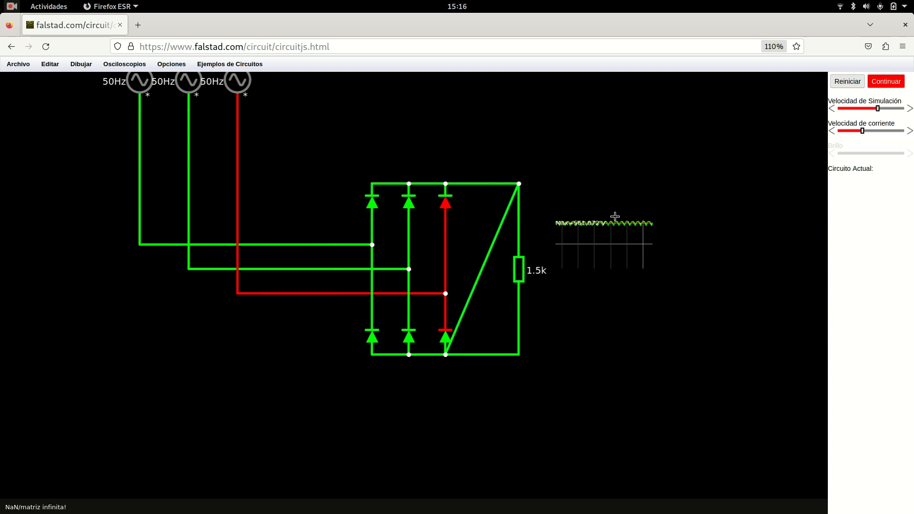
left_click(847, 82)
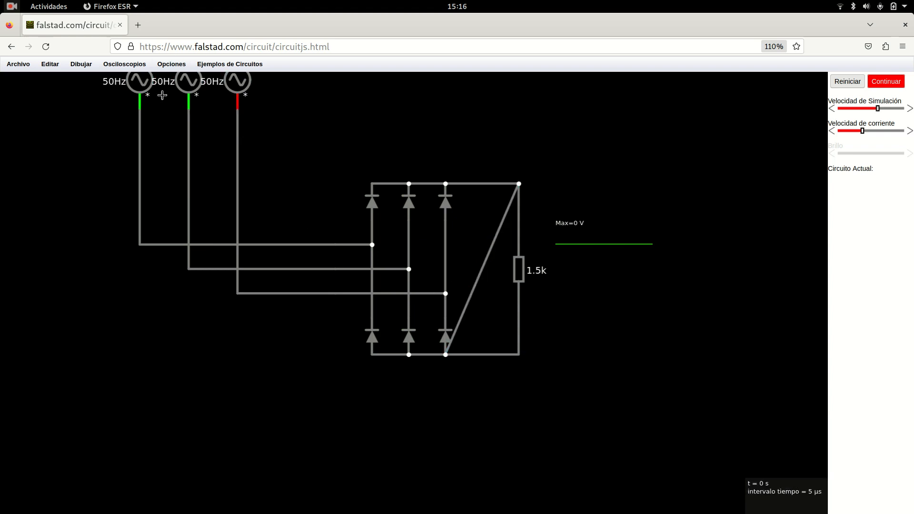
key("Delete")
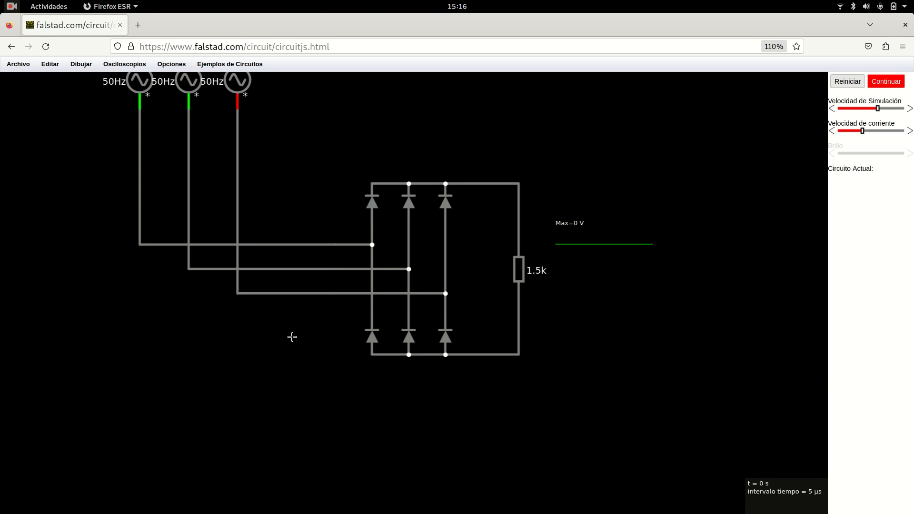
- Delete the three long horizontal wires running from the sources' vertical wires to the bridge's phase stubs
key("Delete")
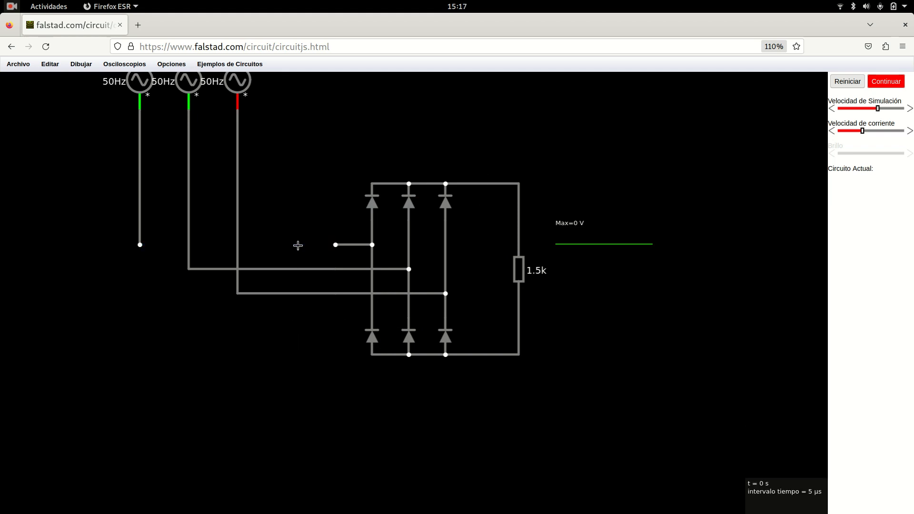
key("Delete")
key("Delete")
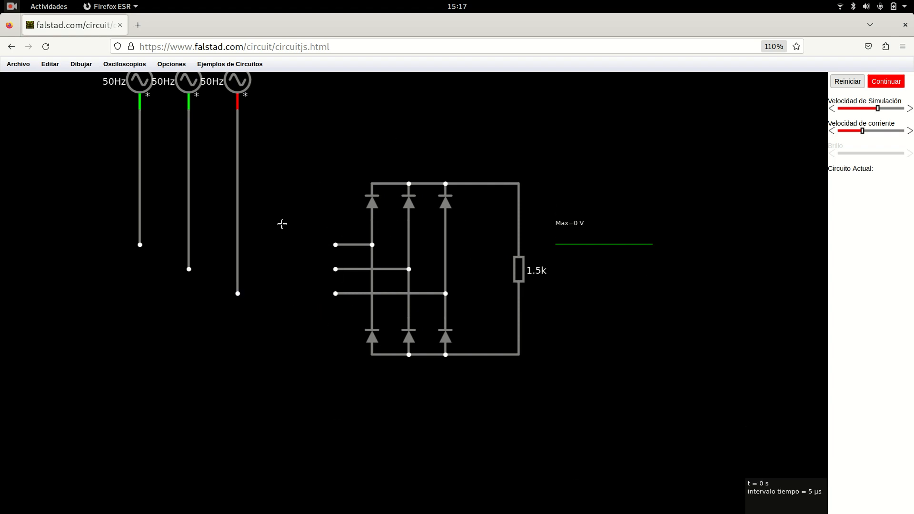
- Add a horizontal fuse extending leftward from the open end of the uppermost phase stub
left_click(83, 65)
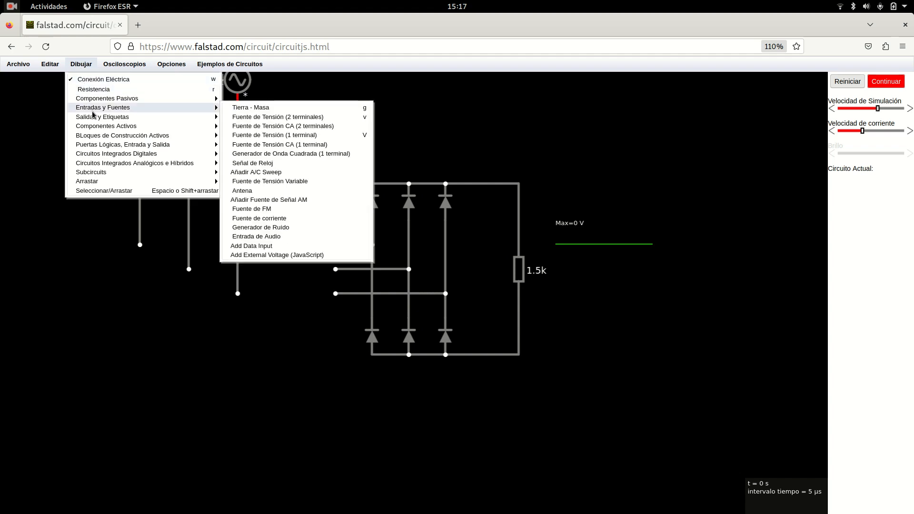
mouse_move(94, 123)
mouse_move(99, 102)
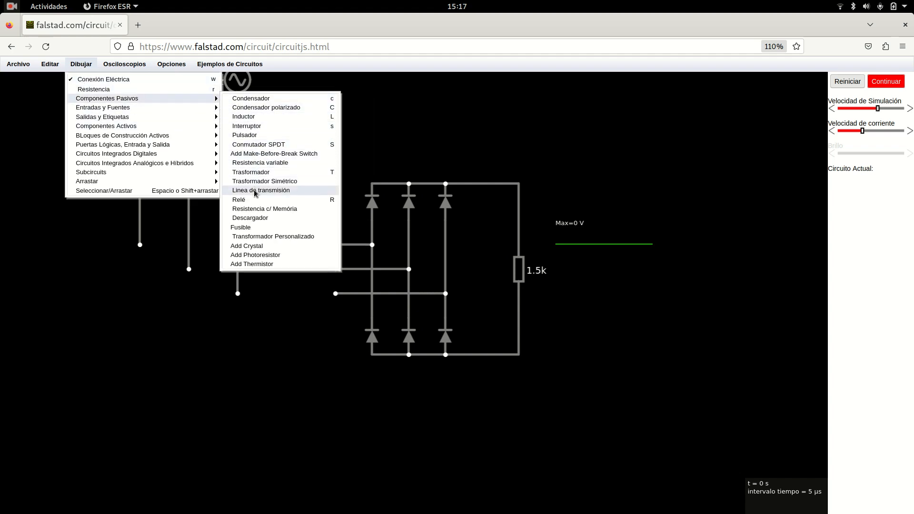
left_click(254, 231)
left_click_drag(336, 245, 290, 245)
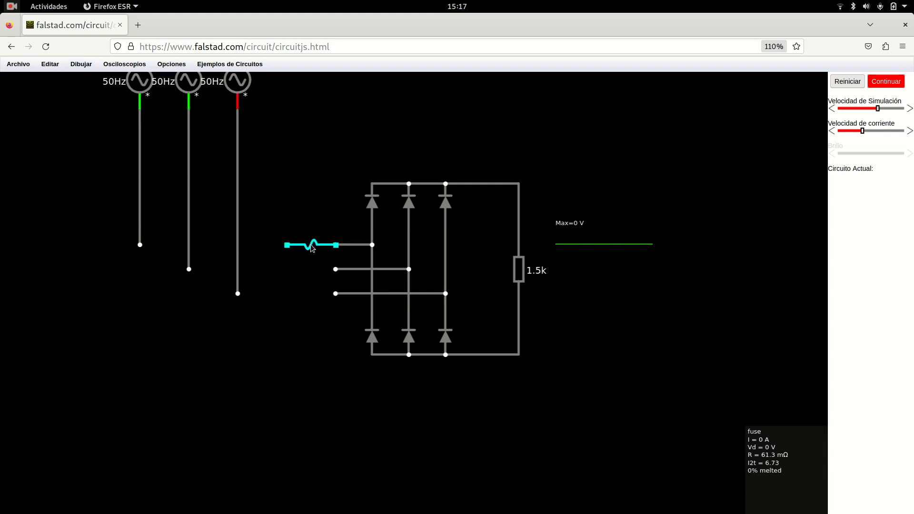
- Switch the new fuse to its IEC symbol
right_click(311, 245)
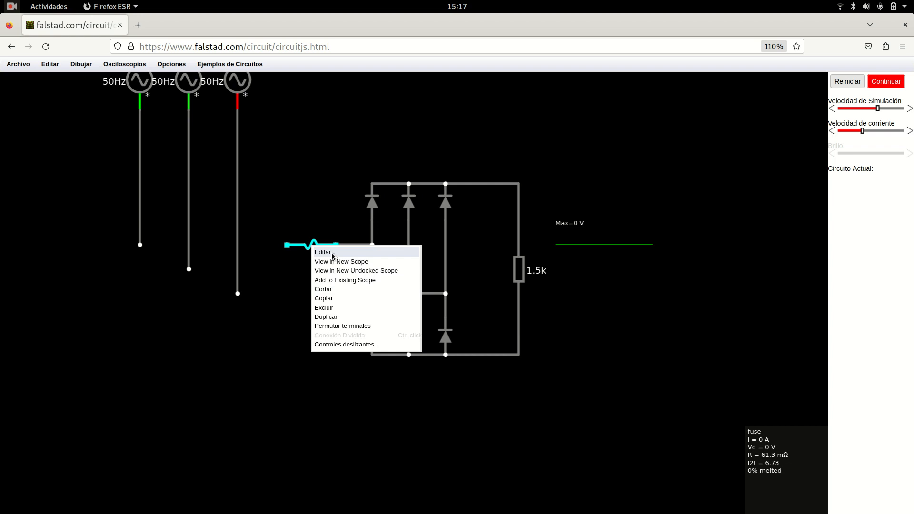
left_click(333, 253)
left_click(418, 307)
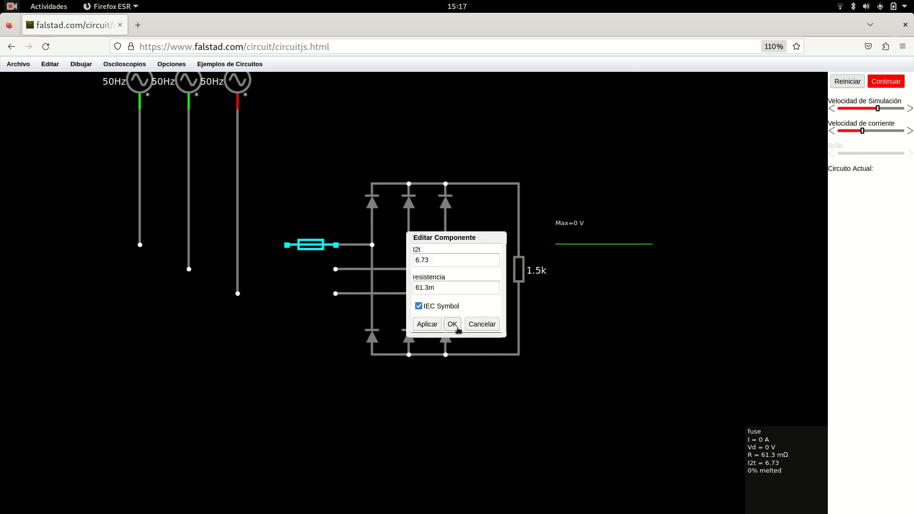
left_click(452, 325)
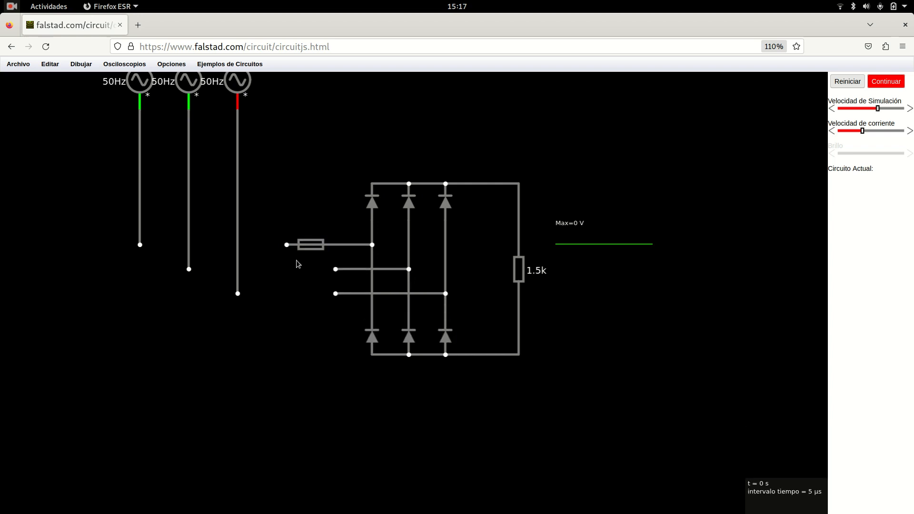
- Duplicate the IEC fuse twice and attach the copies to the ends of the middle and lower phase stubs
right_click(310, 247)
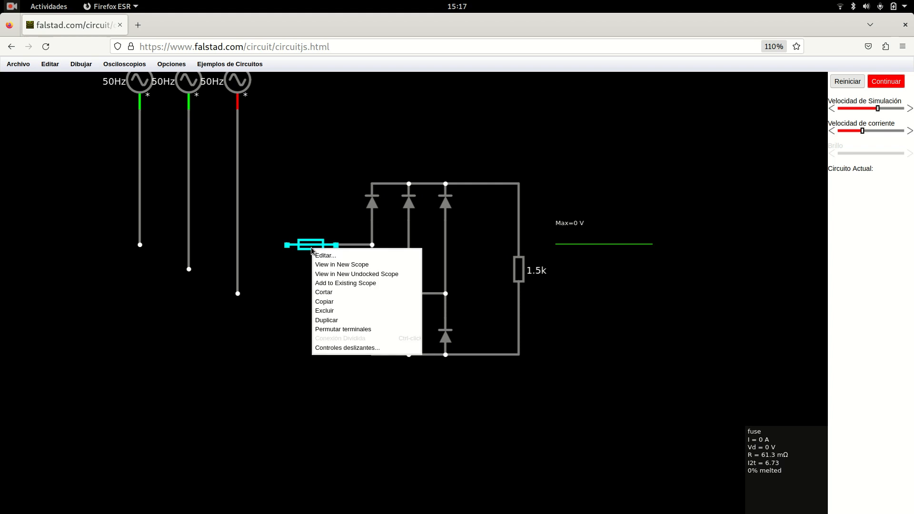
left_click(317, 322)
left_click_drag(690, 246, 319, 272)
right_click(321, 273)
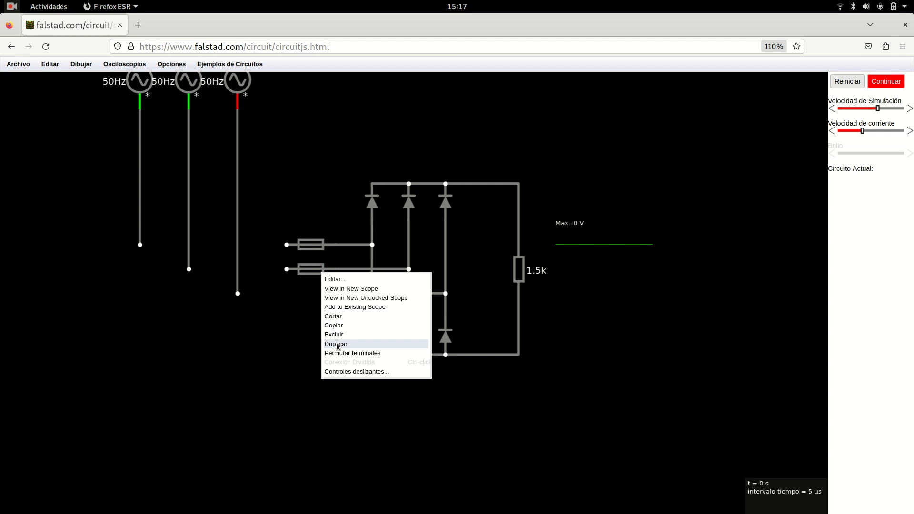
left_click(336, 344)
left_click_drag(679, 279, 287, 290)
- Wire the free end of each fuse to the bottom of its matching source's vertical wire
left_click_drag(286, 244, 140, 245)
left_click_drag(285, 269, 188, 269)
left_click_drag(284, 294, 238, 293)
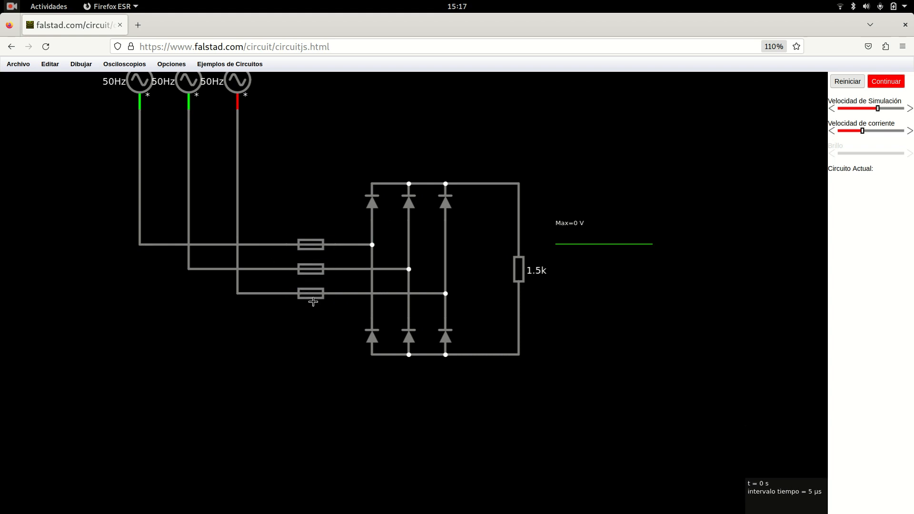
- Restart the simulation, short-circuit the load with a diagonal wire to test the fuses, and restore the circuit without that wire
left_click(843, 83)
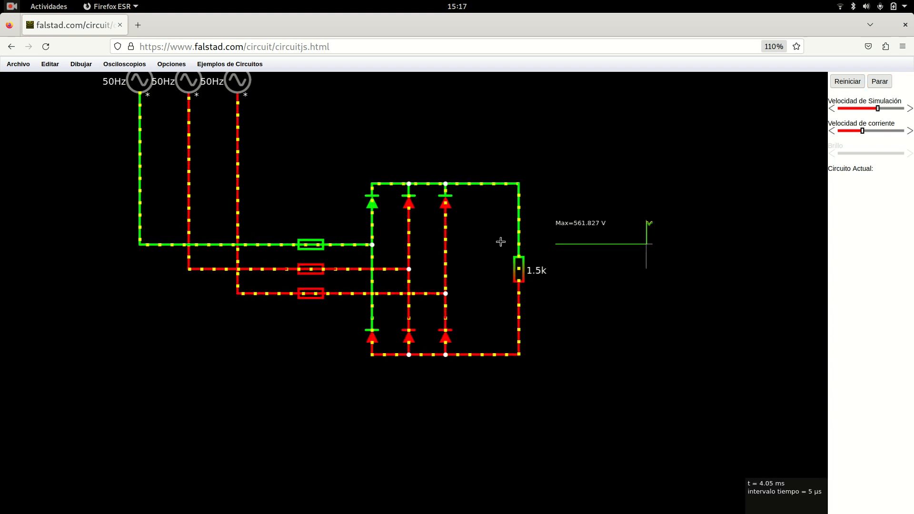
left_click_drag(514, 191, 445, 352)
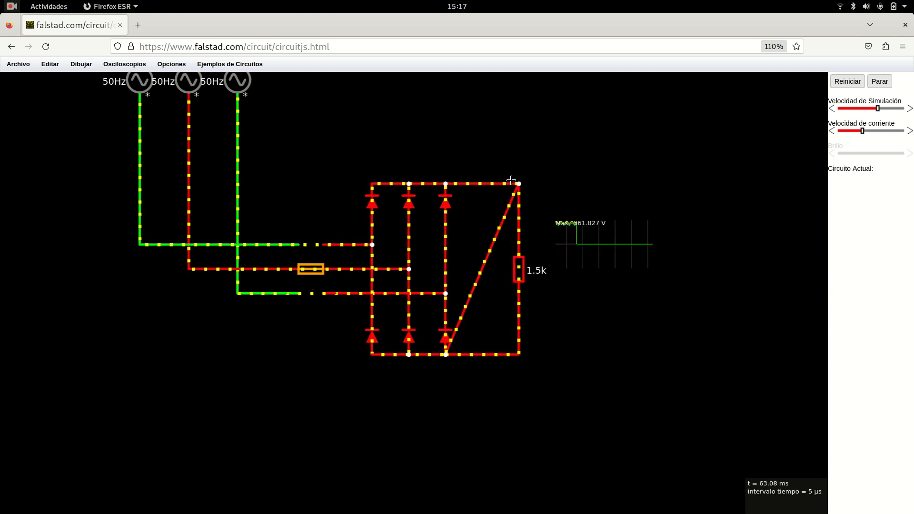
left_click(883, 82)
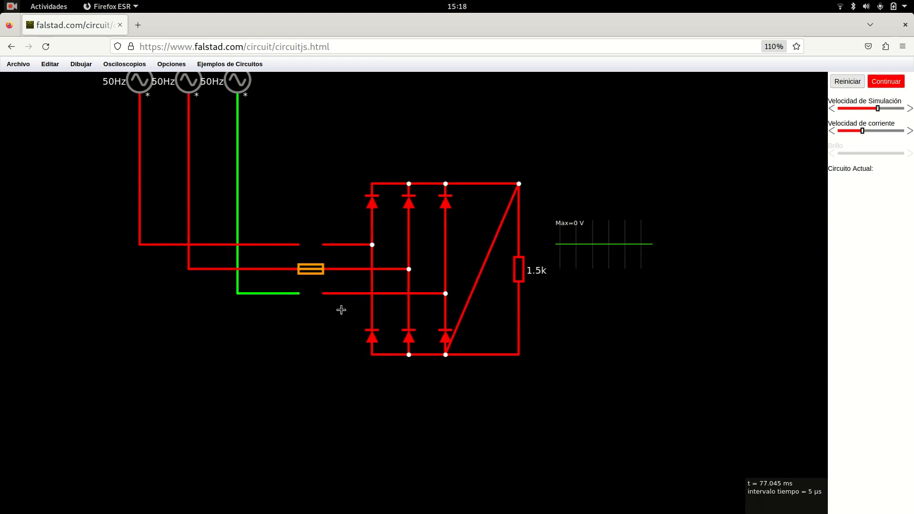
key("ctrl+z")
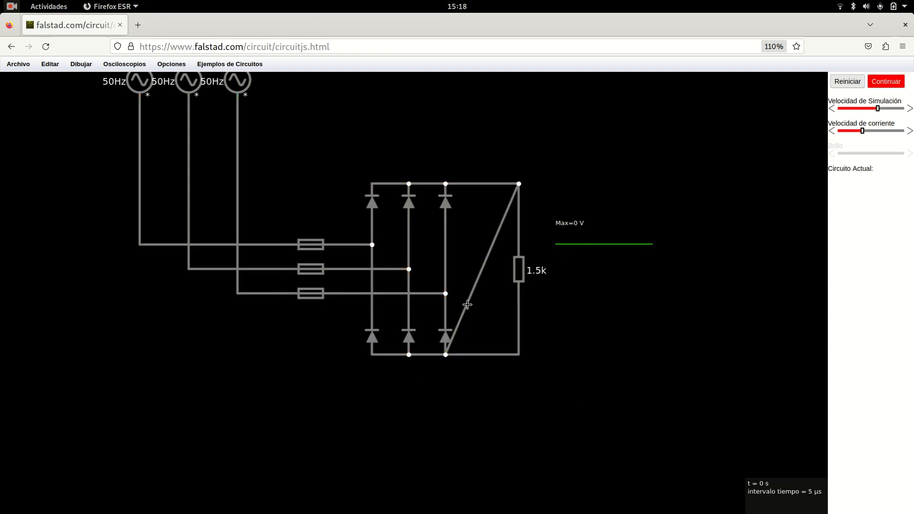
key("Delete")
- Set the load resistor's resistance back to 1.5k ohms
scroll(519, 331, "up", 2)
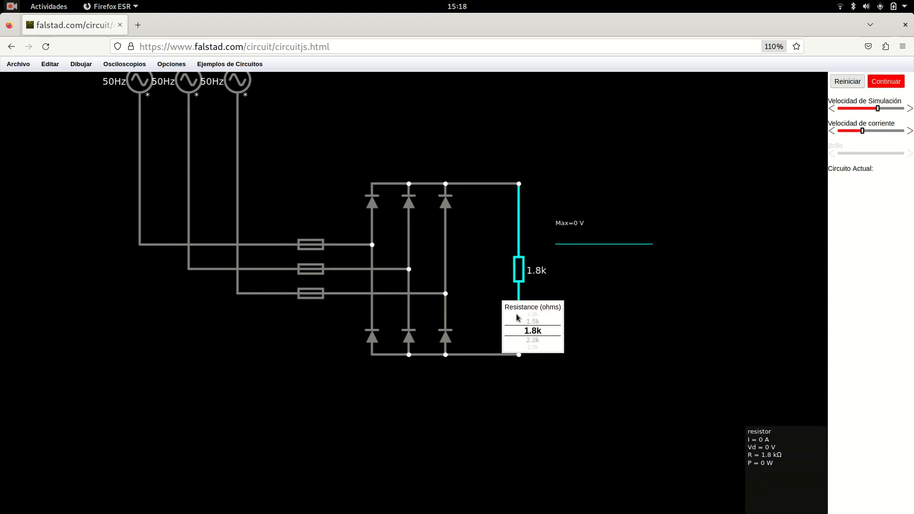
double_click(521, 279)
left_click(435, 284)
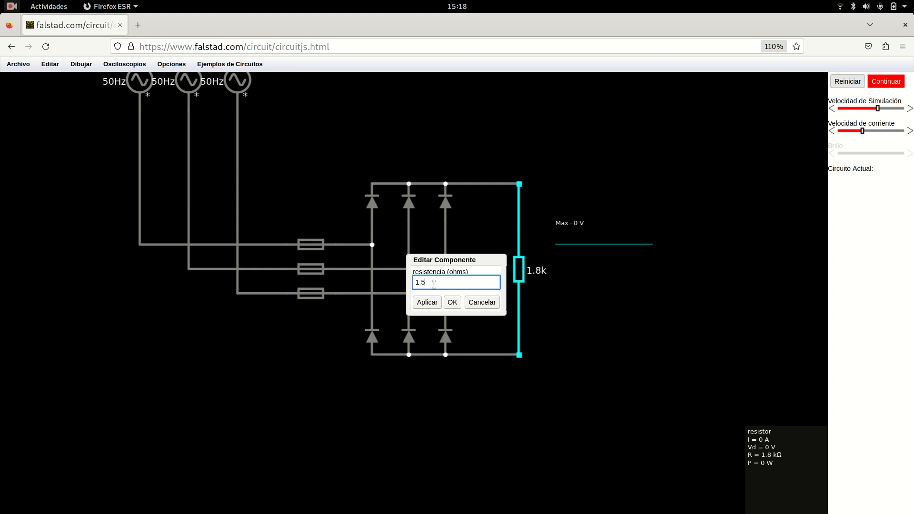
left_click(452, 302)
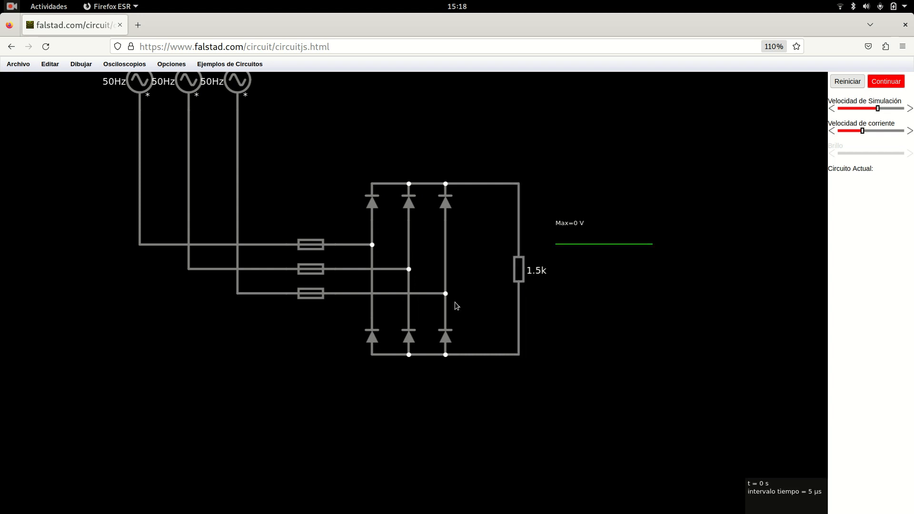
- Switch to the Geany notes, read the instructions for the star rectifier and its three-phase transformer, and return to the circuit simulator
key("alt+Tab")
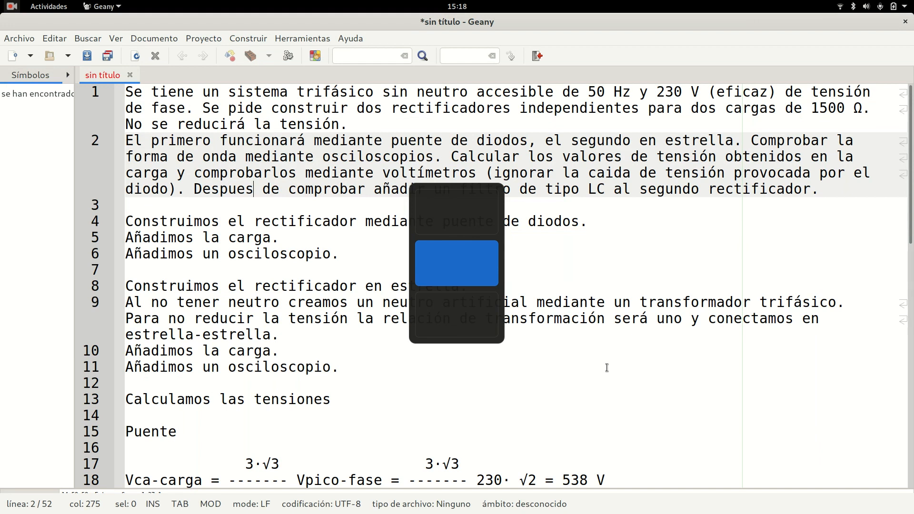
left_click_drag(469, 282, 128, 284)
left_click(329, 338)
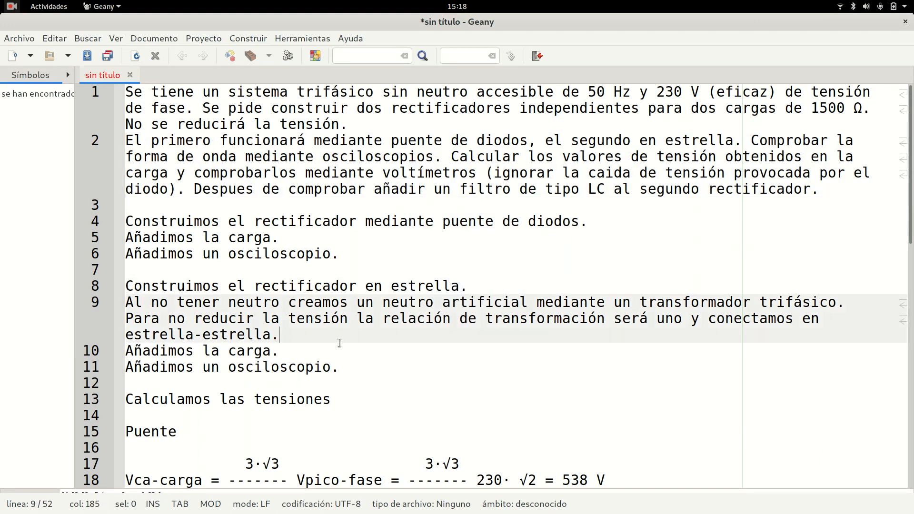
key("alt+Tab")
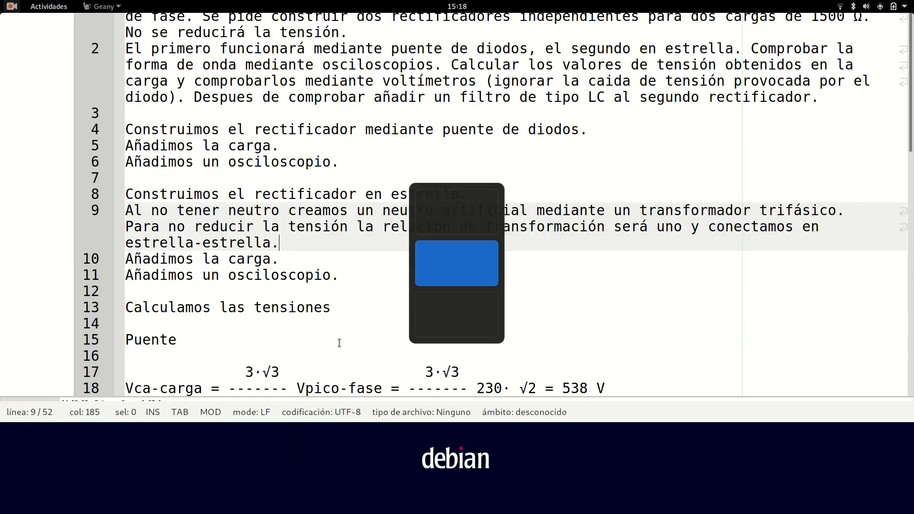
- Extend the three vertical phase wires straight down below the bridge rectifier, ending all three at the same height
left_click_drag(200, 376, 237, 300)
scroll(269, 341, "down", 5)
scroll(296, 353, "down", 3)
left_click_drag(314, 361, 313, 317)
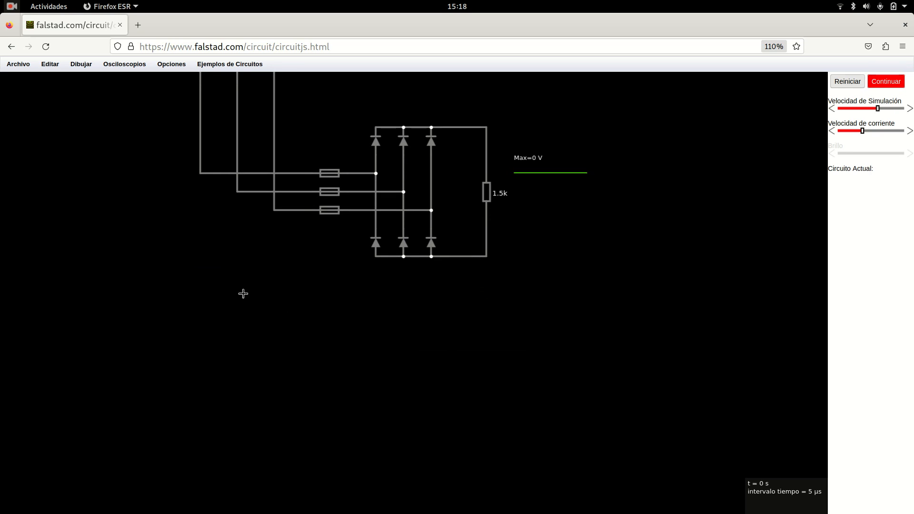
left_click_drag(199, 173, 200, 357)
left_click_drag(237, 183, 238, 357)
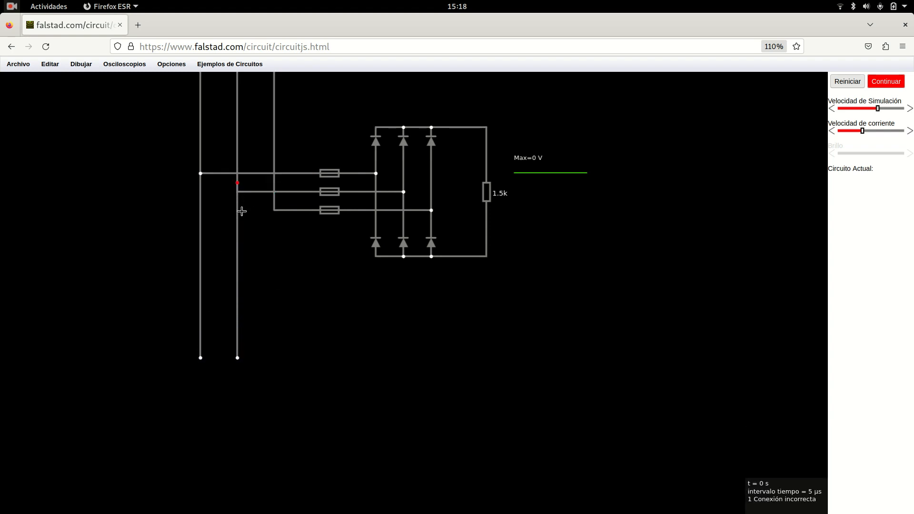
key("Delete")
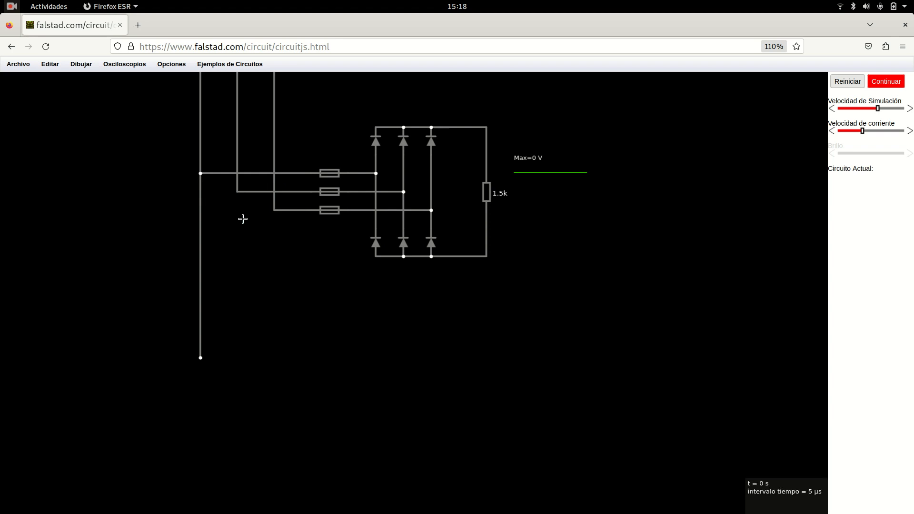
left_click_drag(237, 192, 237, 358)
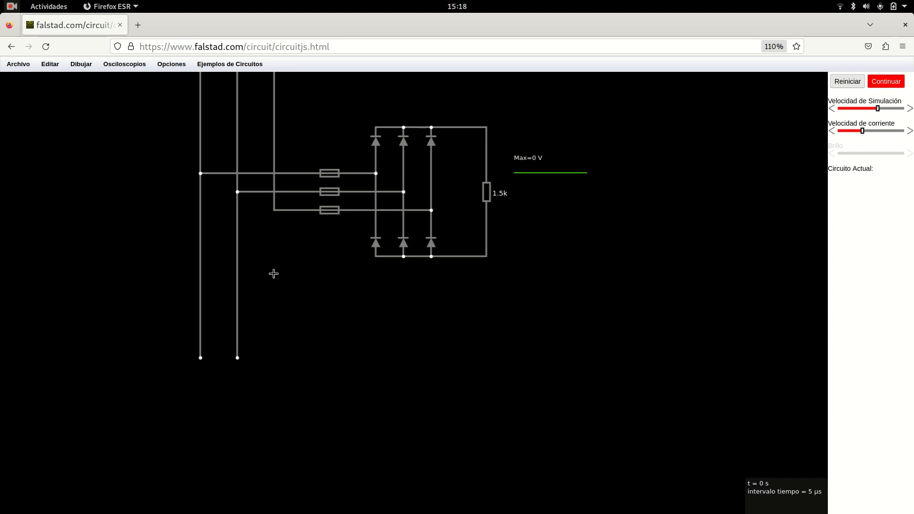
left_click_drag(274, 210, 271, 358)
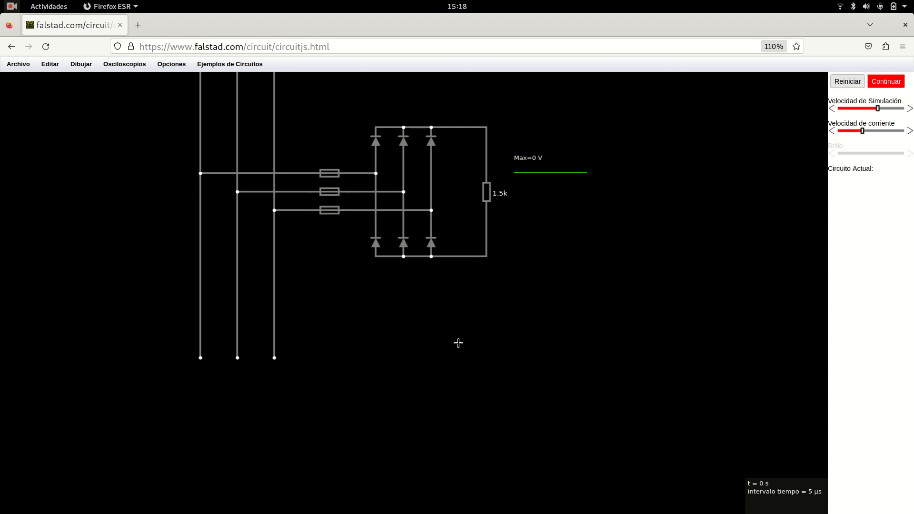
- Place a transformer beneath the bridge rectifier and duplicate it twice, stacking the three transformers in one column
left_click(82, 67)
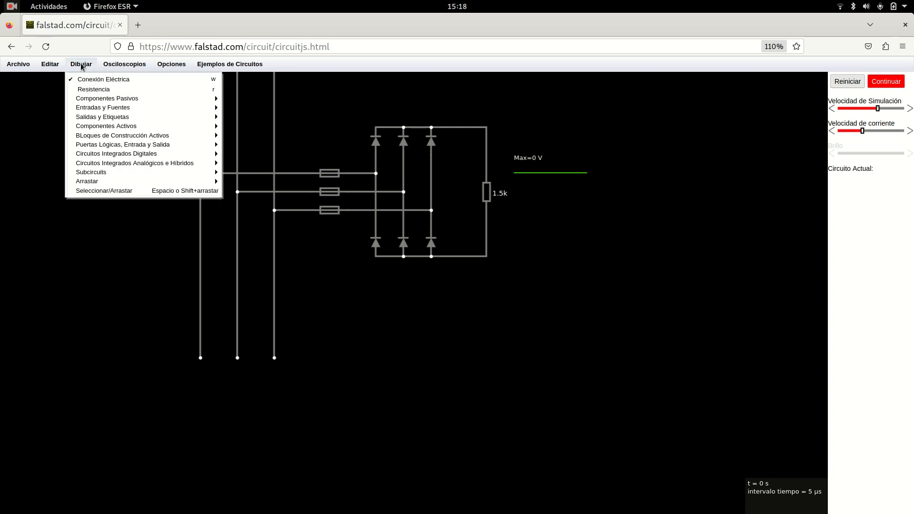
mouse_move(115, 110)
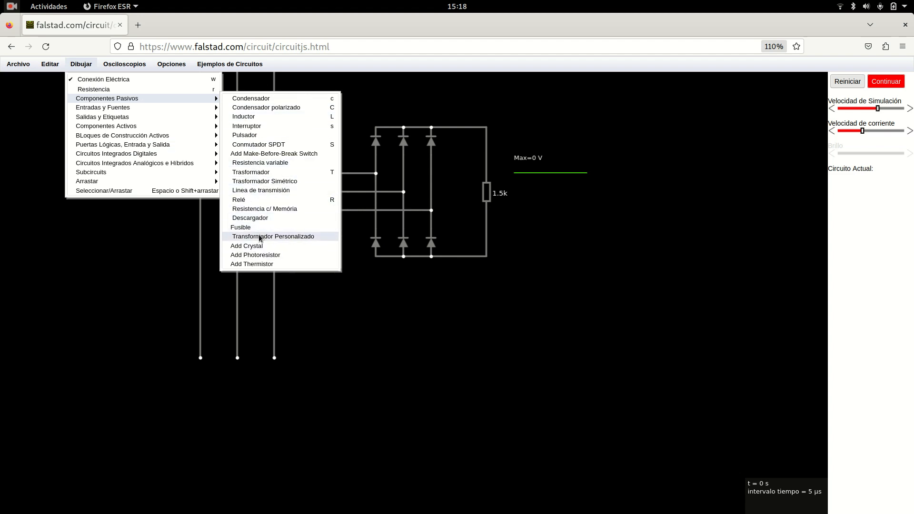
left_click(258, 173)
left_click_drag(339, 367, 377, 385)
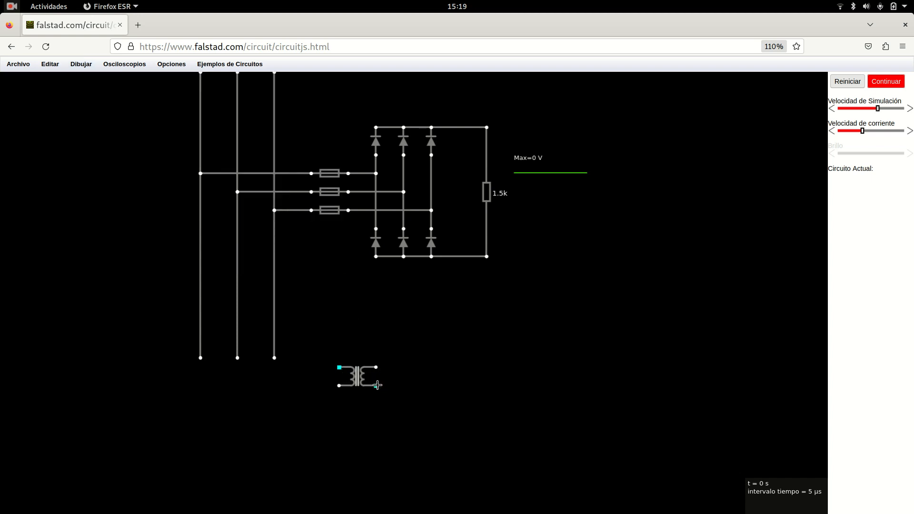
right_click(361, 382)
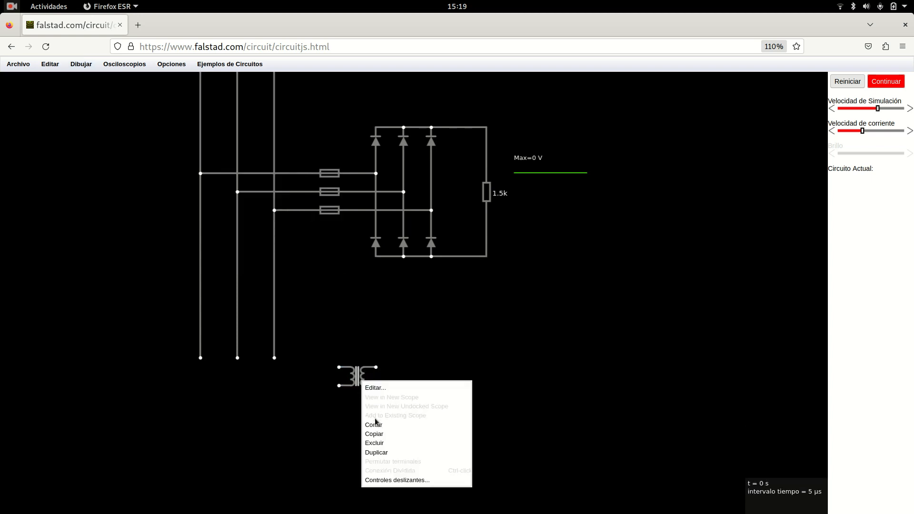
left_click(376, 453)
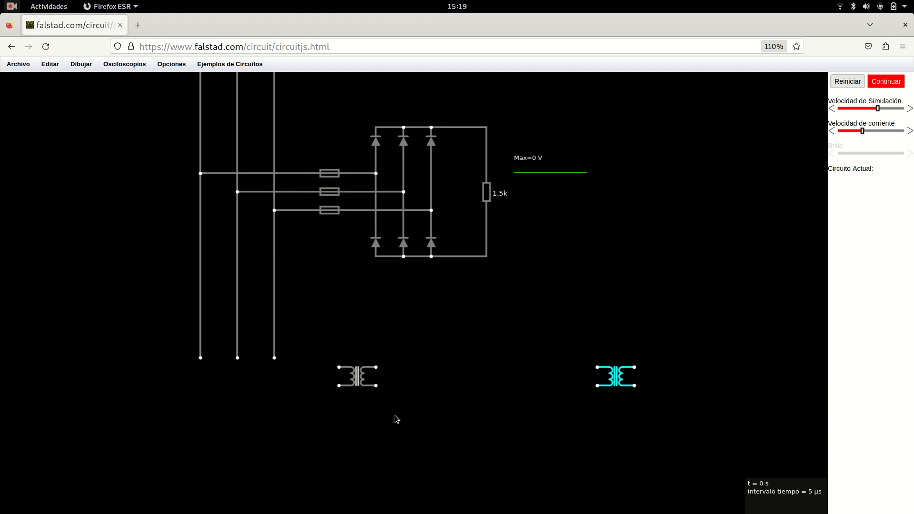
right_click(605, 388)
left_click(634, 454)
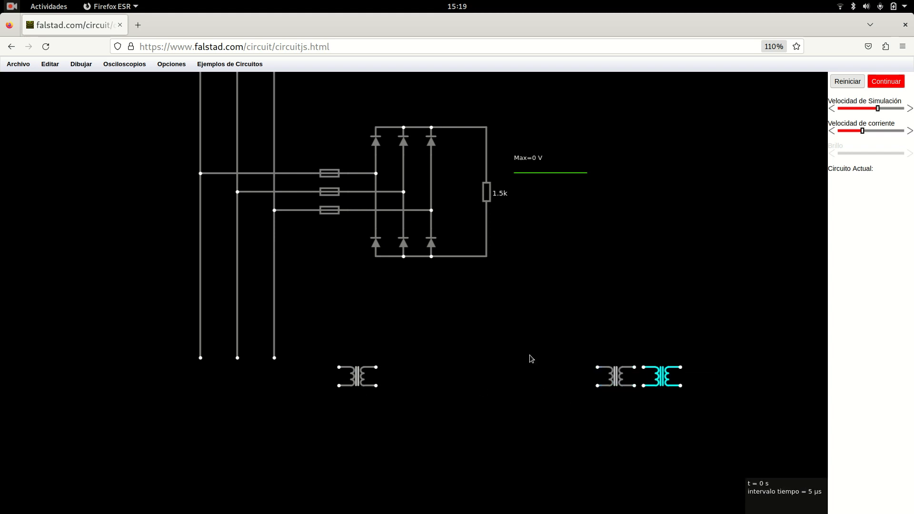
left_click_drag(611, 376, 355, 486)
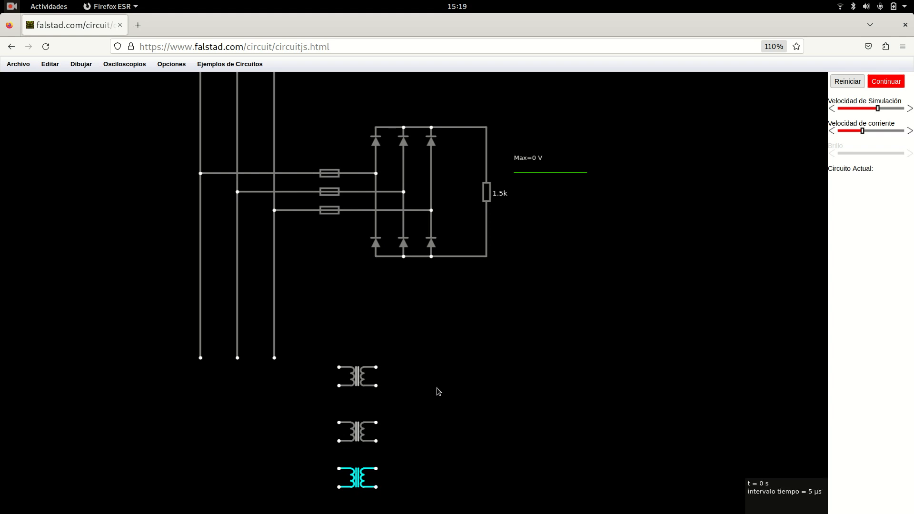
- Duplicate an existing fuse three times and attach one copy to the upper primary terminal of each transformer
left_click_drag(467, 404, 462, 378)
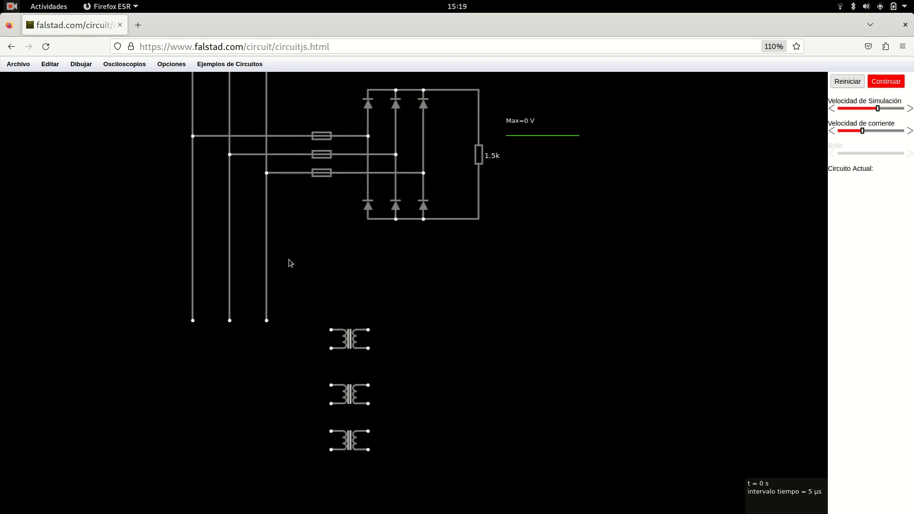
right_click(319, 138)
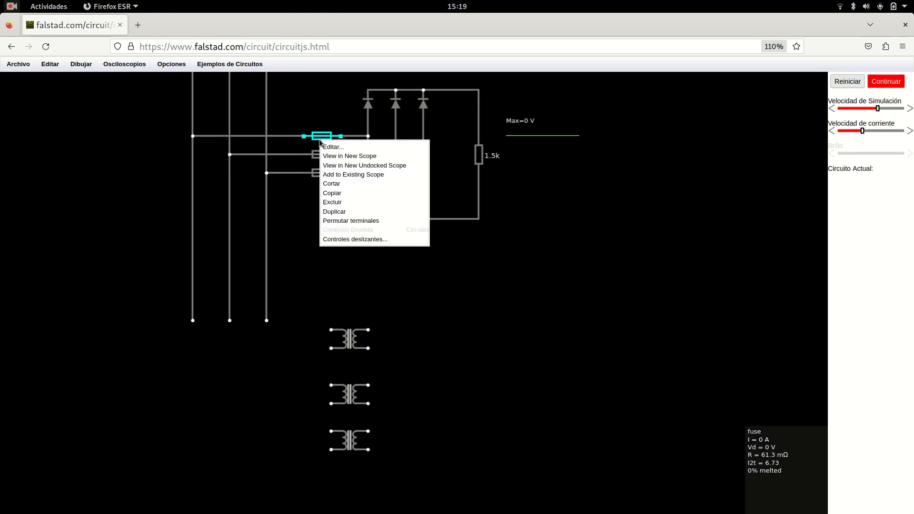
left_click(341, 211)
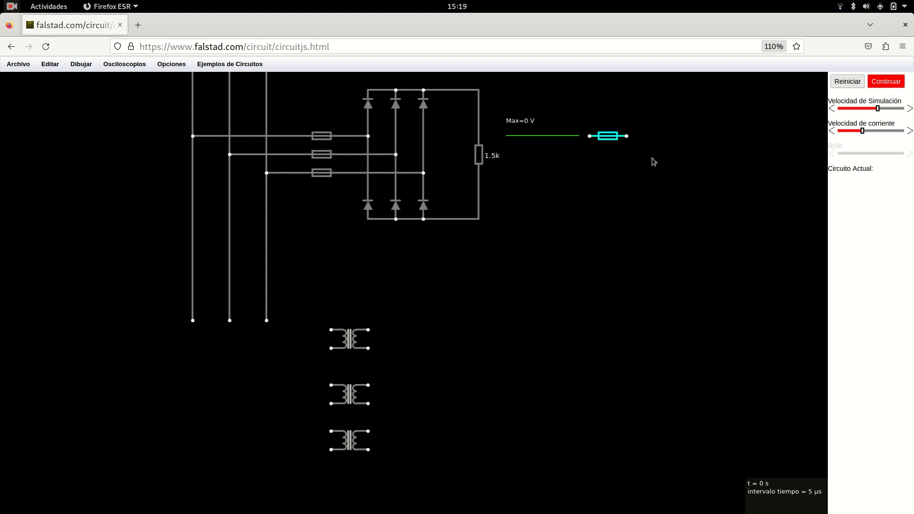
left_click_drag(606, 137, 310, 329)
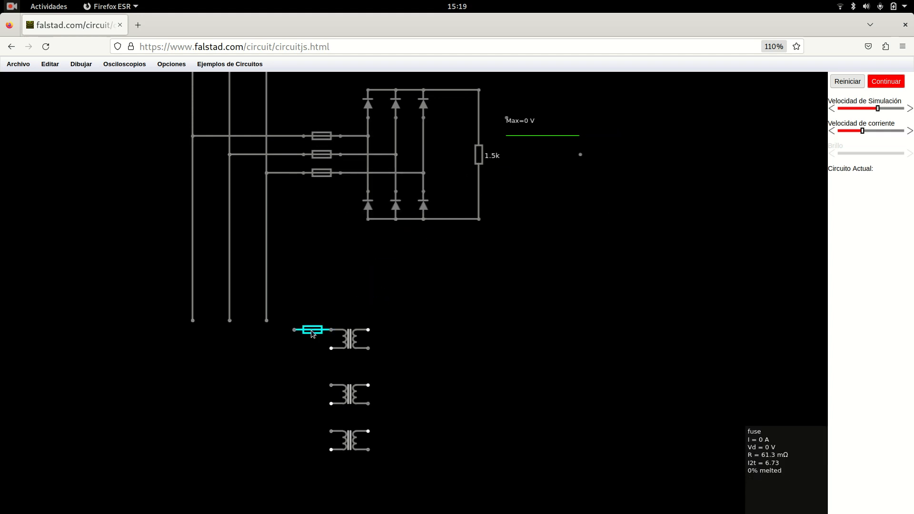
right_click(311, 330)
left_click(346, 401)
left_click_drag(608, 332, 300, 388)
right_click(307, 384)
left_click(336, 455)
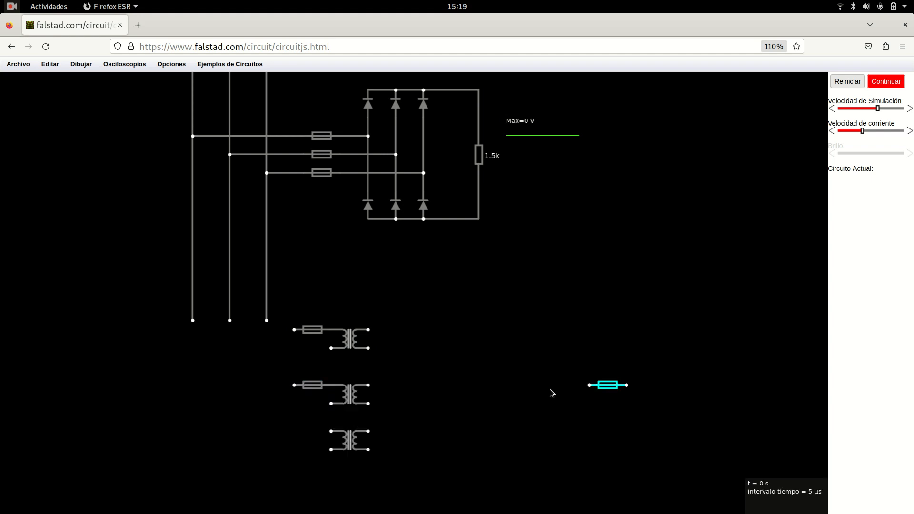
left_click_drag(609, 386, 312, 437)
- Move the three fuse-and-transformer pairs together so the top fuse lines up with the ends of the phase wires
left_click_drag(421, 474, 281, 307)
mouse_move(353, 344)
left_mouse_down()
mouse_move(363, 344)
mouse_move(361, 333)
left_mouse_up()
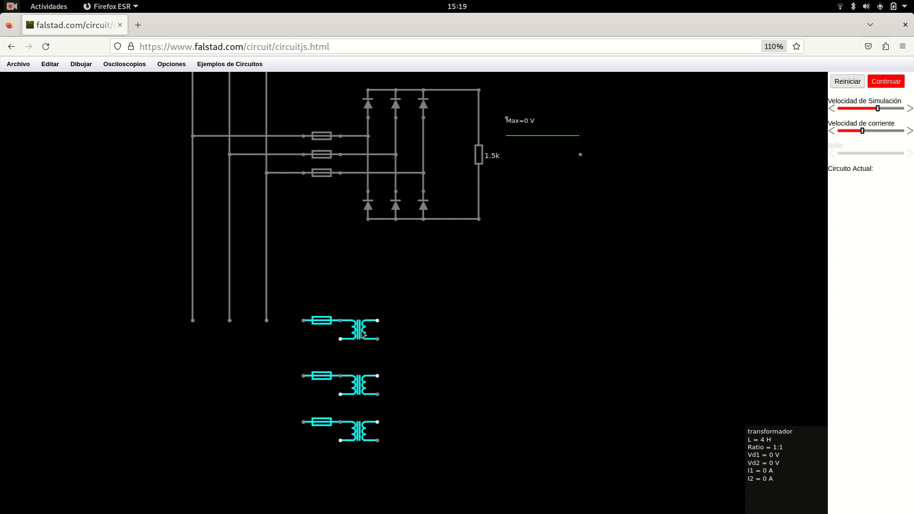
left_click(433, 350)
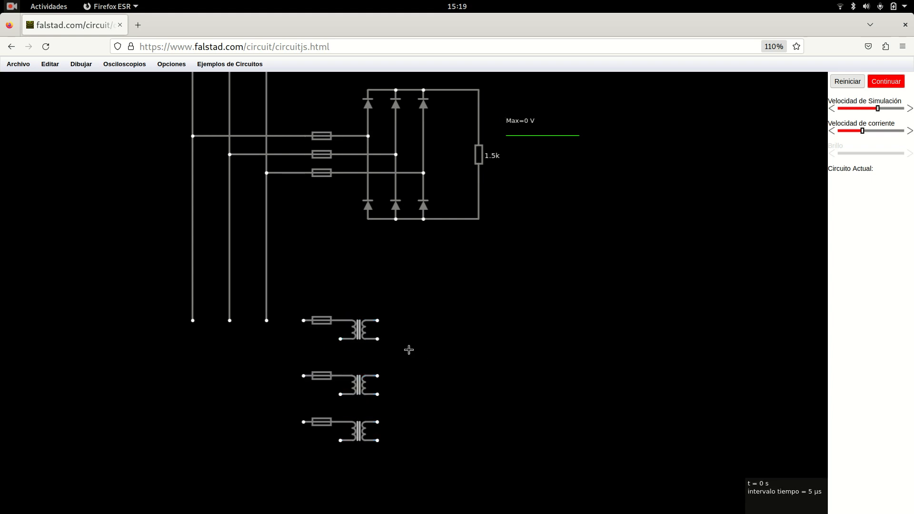
- Wire each transformer fuse to its own phase wire and extend all three phase wires down below the transformers
left_click_drag(303, 320, 193, 320)
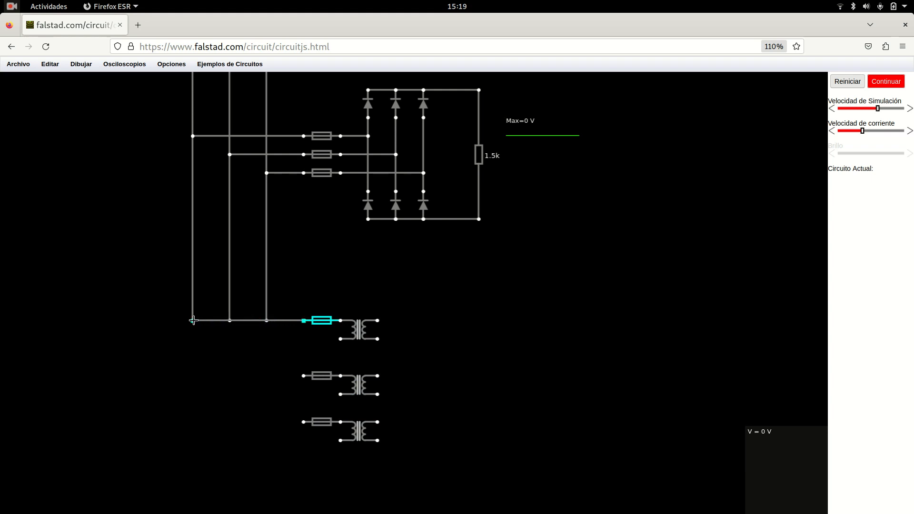
left_click_drag(303, 375, 229, 376)
left_click_drag(230, 322, 229, 375)
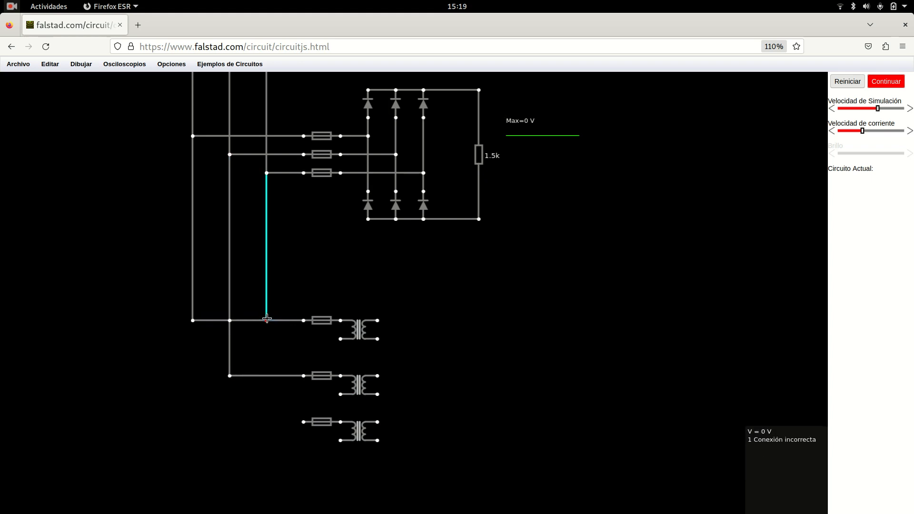
left_click_drag(266, 318, 266, 486)
left_click_drag(230, 376, 230, 486)
left_click_drag(193, 322, 192, 487)
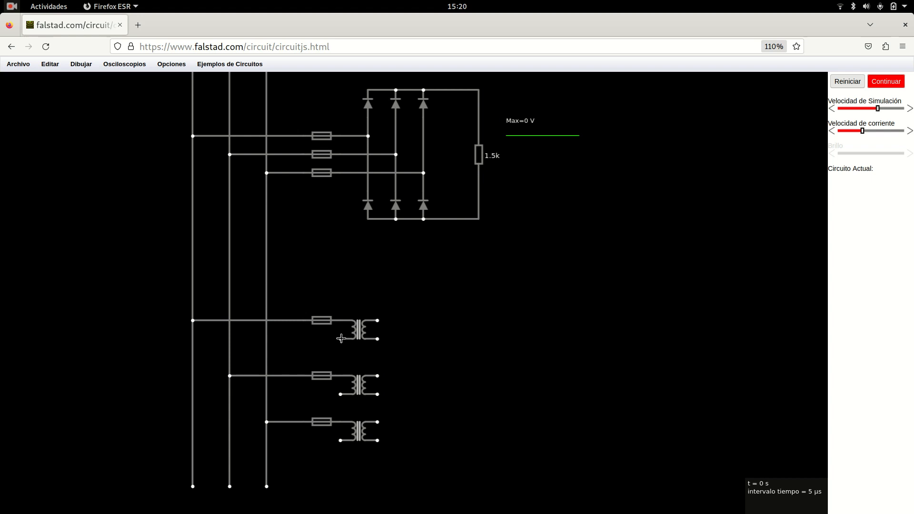
- Star-connect the primaries and secondaries by joining their lower terminals, and run a neutral wire out from the secondaries' common point
left_click_drag(341, 338, 341, 441)
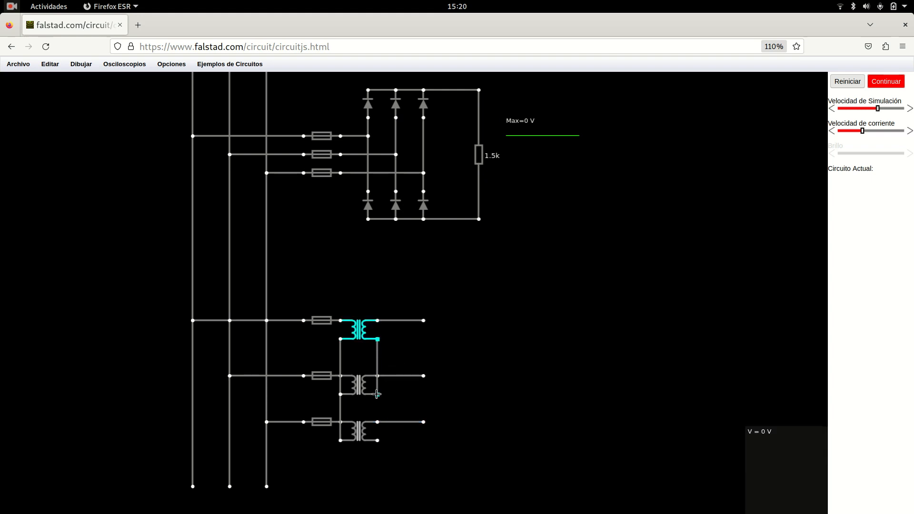
left_click_drag(376, 394, 376, 396)
left_click_drag(379, 440, 379, 440)
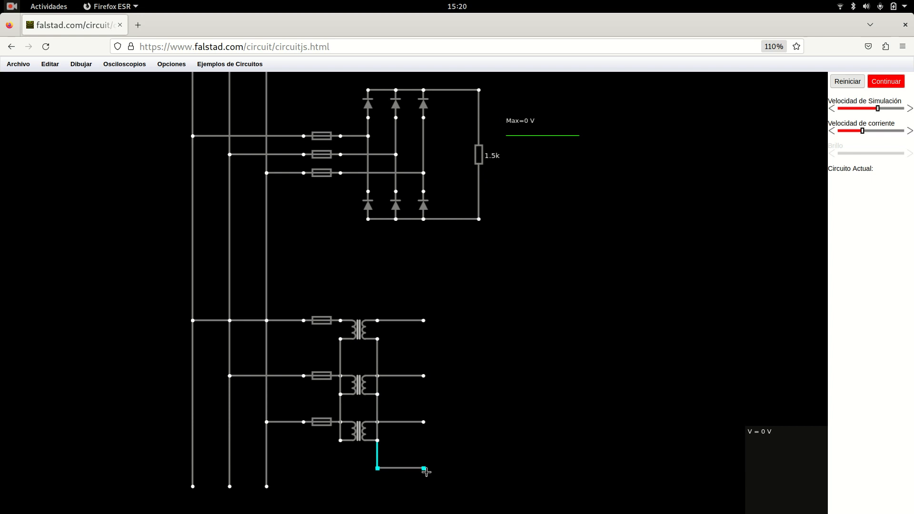
left_click_drag(427, 473, 580, 470)
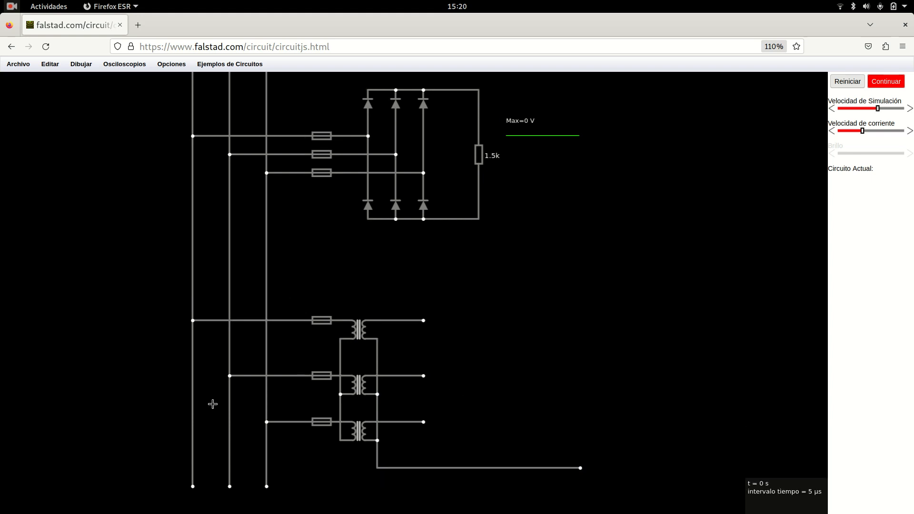
- Add a diode at the end of each secondary output wire, pointing away from its transformer
key("ctrl")
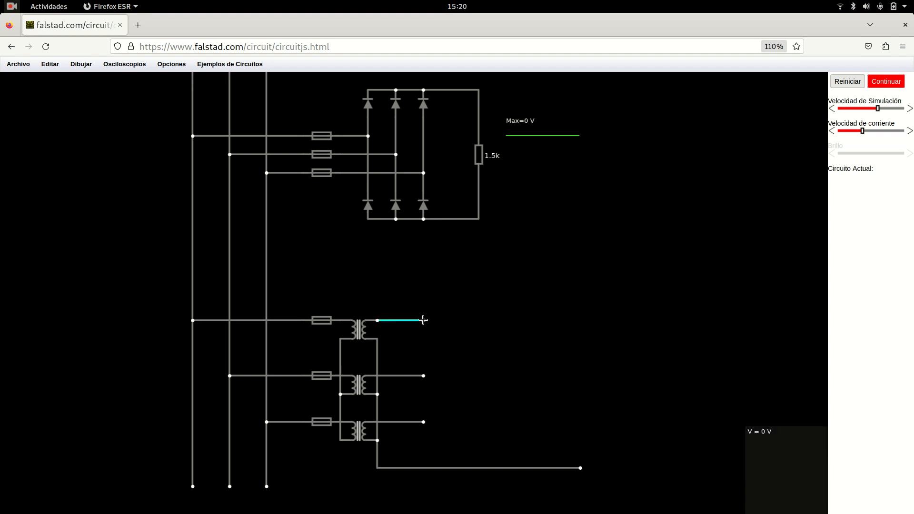
left_click_drag(464, 318, 479, 320)
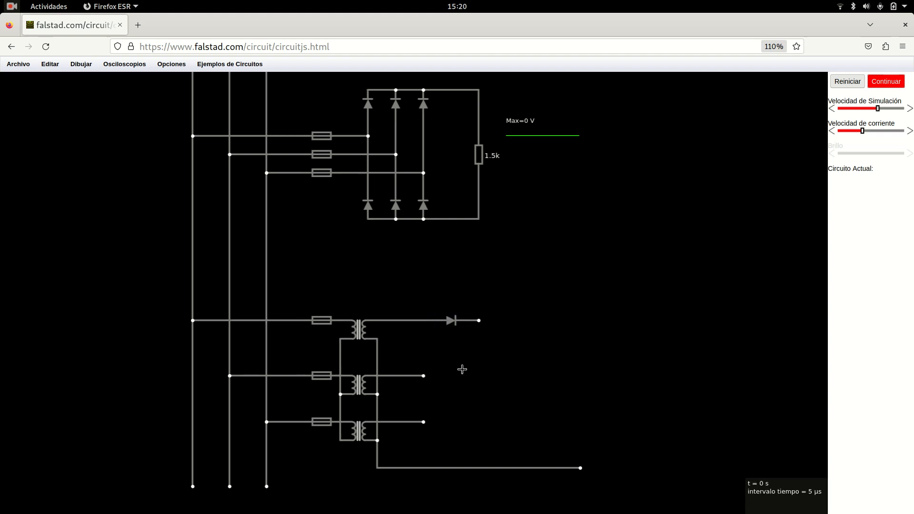
left_click_drag(421, 373, 478, 376)
left_click_drag(424, 422, 482, 424)
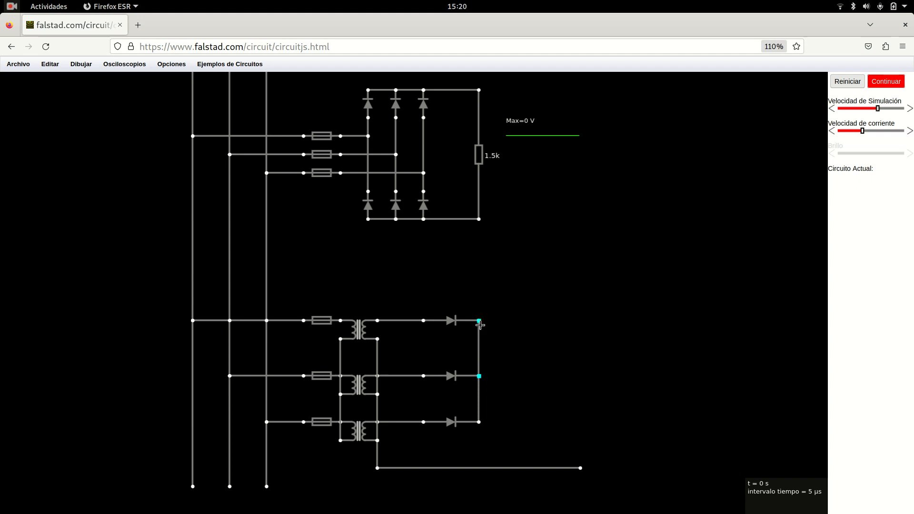
- Join the three diode cathodes into one output wire and connect a load resistor between it and the neutral wire
left_click_drag(479, 325, 479, 321)
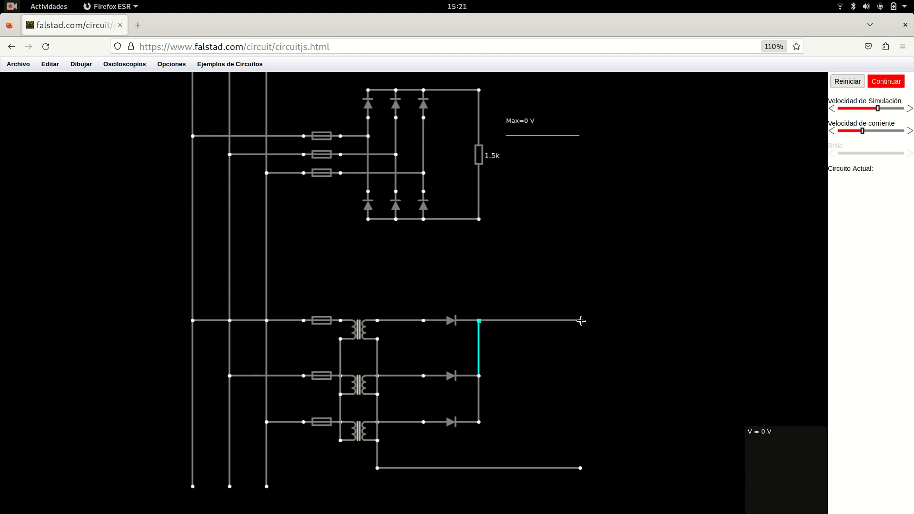
left_click_drag(585, 321, 590, 468)
key("r")
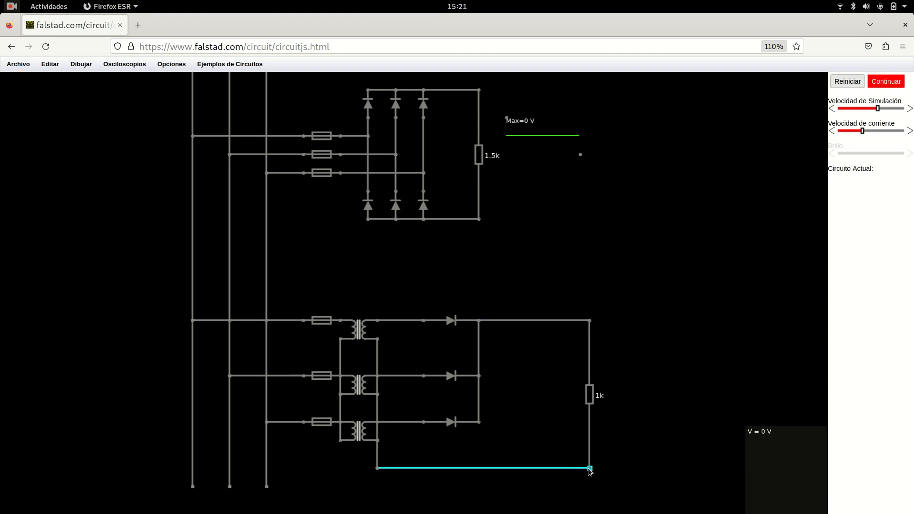
- Restart the simulation and add an undocked scope for the star rectifier's load, with the bridge rectifier's scope moved above it
left_click(846, 85)
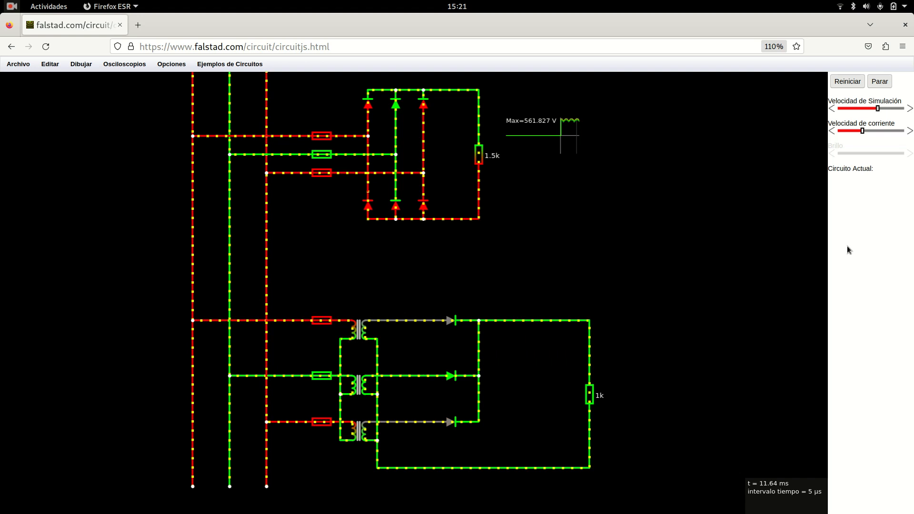
right_click(589, 394)
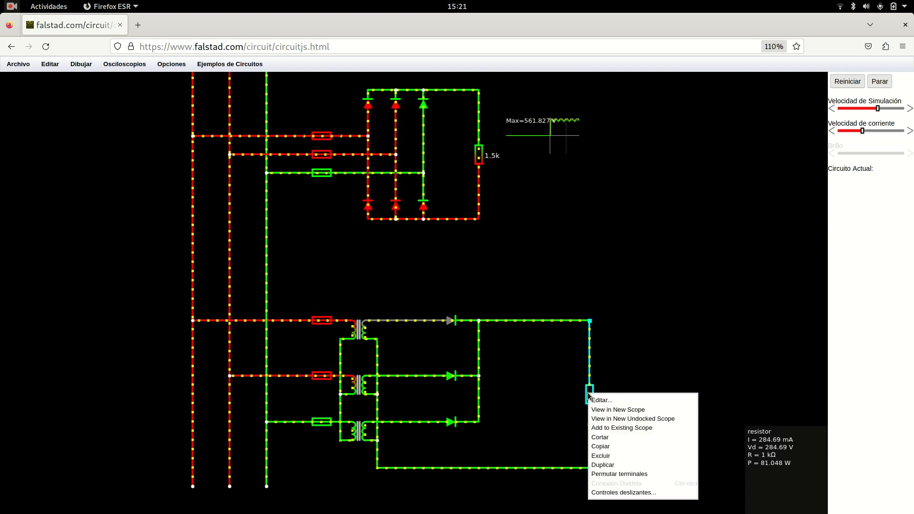
left_click(609, 418)
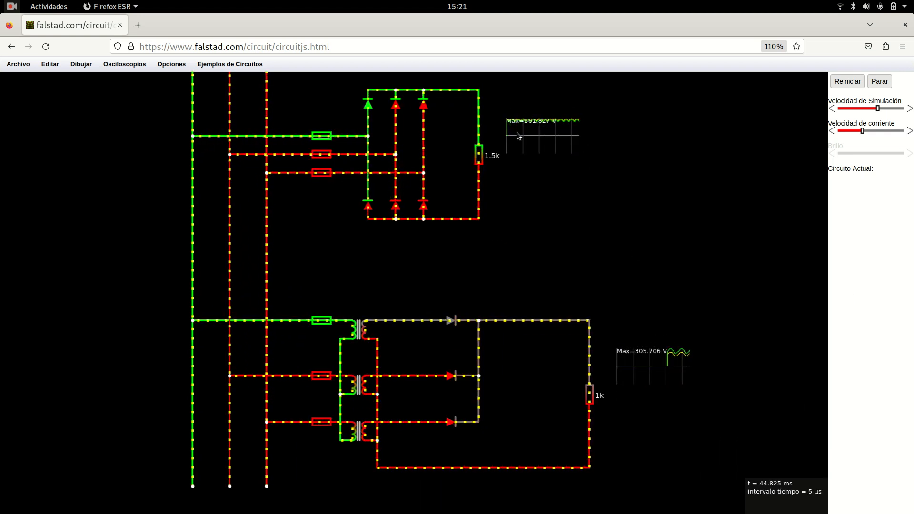
left_click_drag(538, 145, 647, 316)
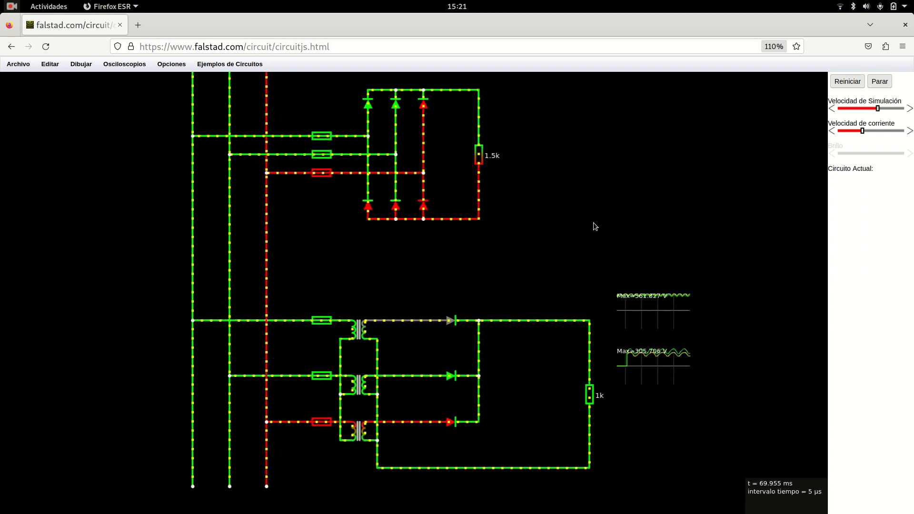
left_click(81, 64)
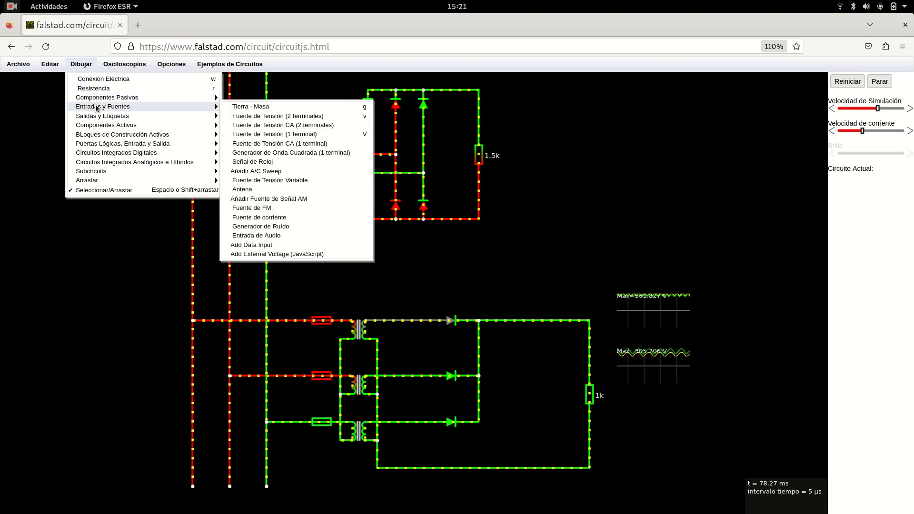
mouse_move(142, 116)
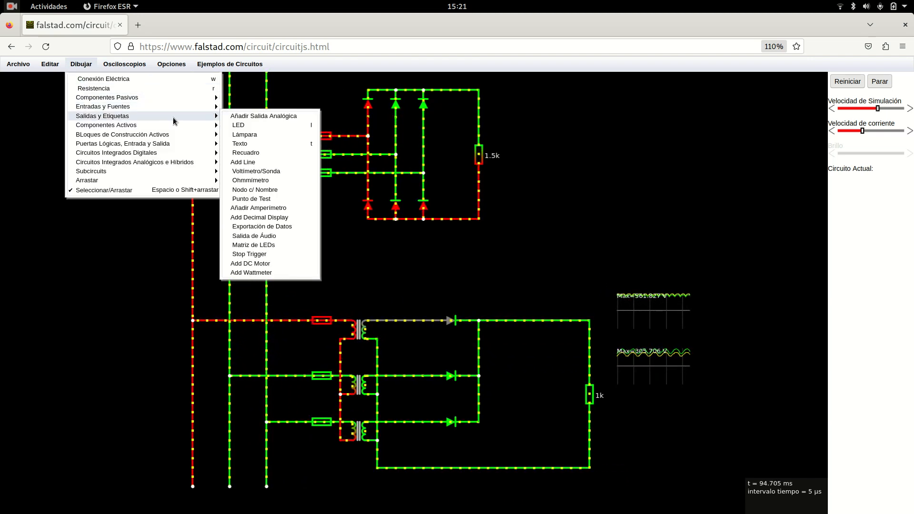
left_click(256, 158)
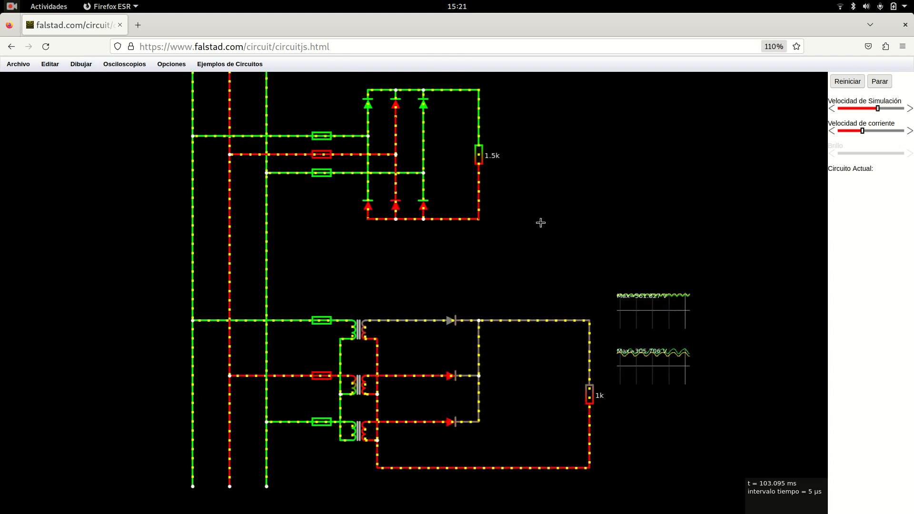
mouse_move(534, 218)
left_mouse_down()
mouse_move(541, 170)
mouse_move(535, 217)
left_mouse_up()
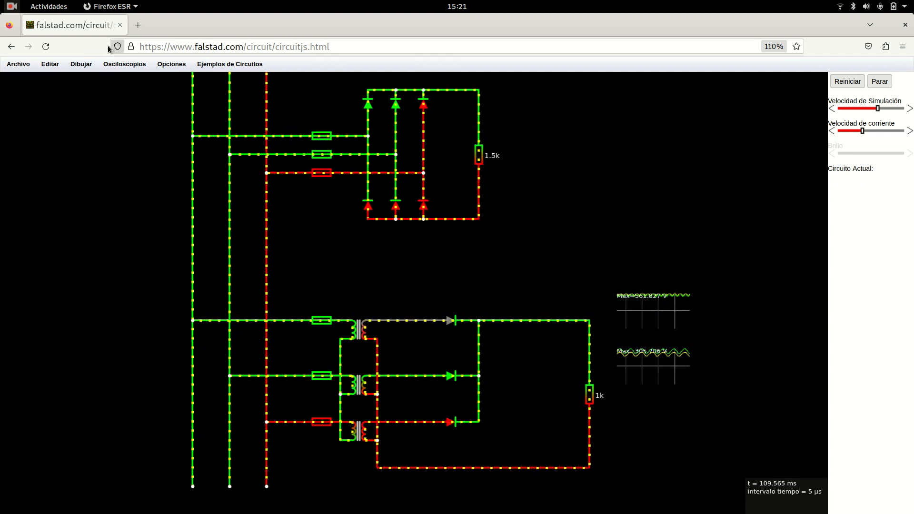
- Place a vertical voltmeter beside the bridge rectifier's 1.5k load and set it to show RMS voltage (Tensión RMS)
left_click(81, 63)
mouse_move(109, 138)
mouse_move(110, 116)
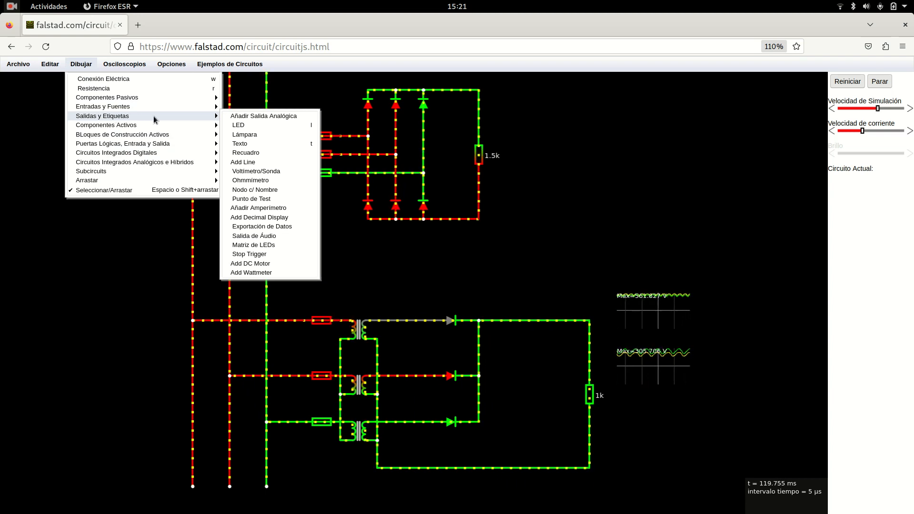
left_click(250, 171)
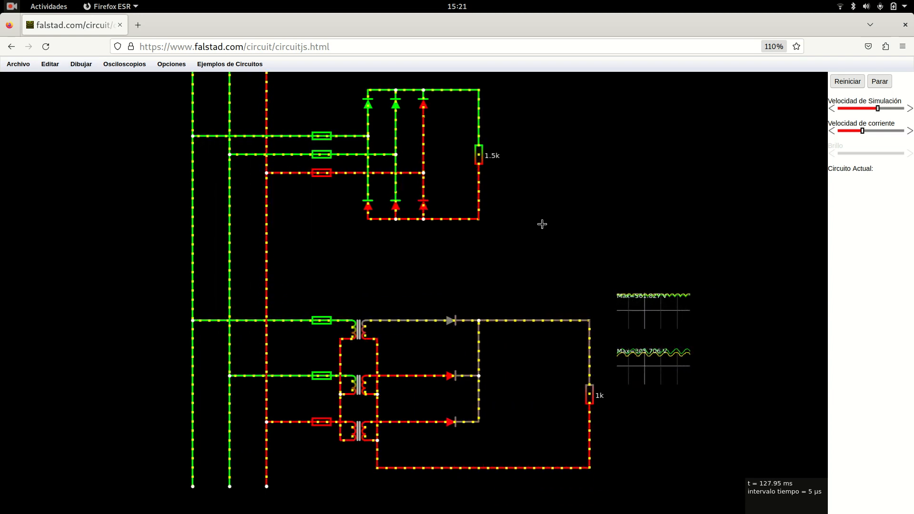
left_click_drag(534, 219, 534, 89)
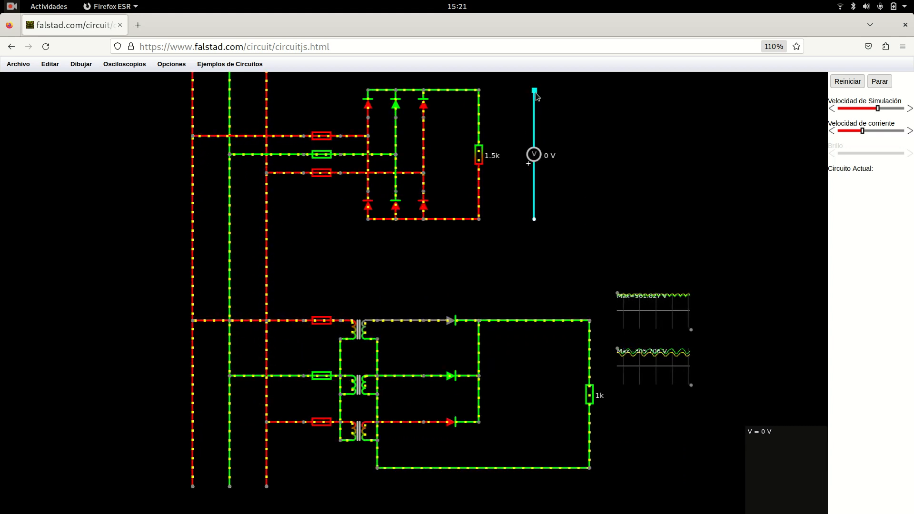
double_click(533, 157)
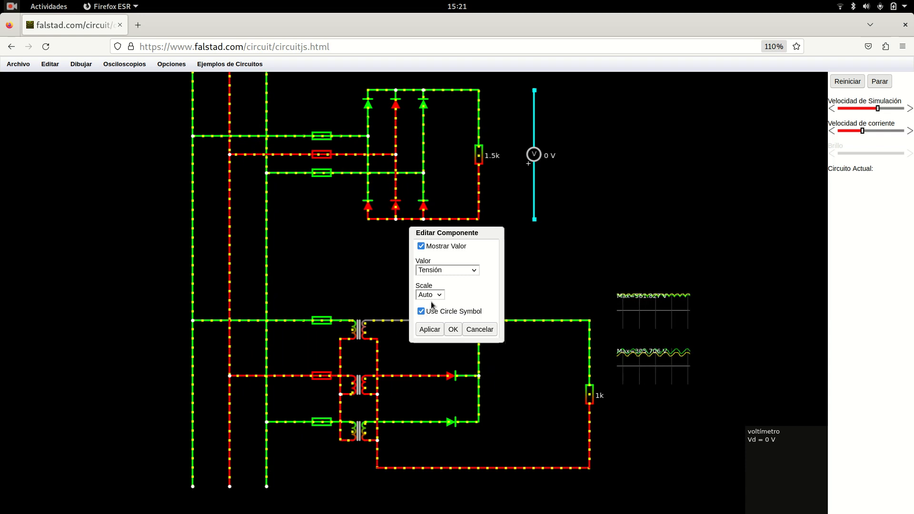
left_click(464, 270)
left_click(447, 295)
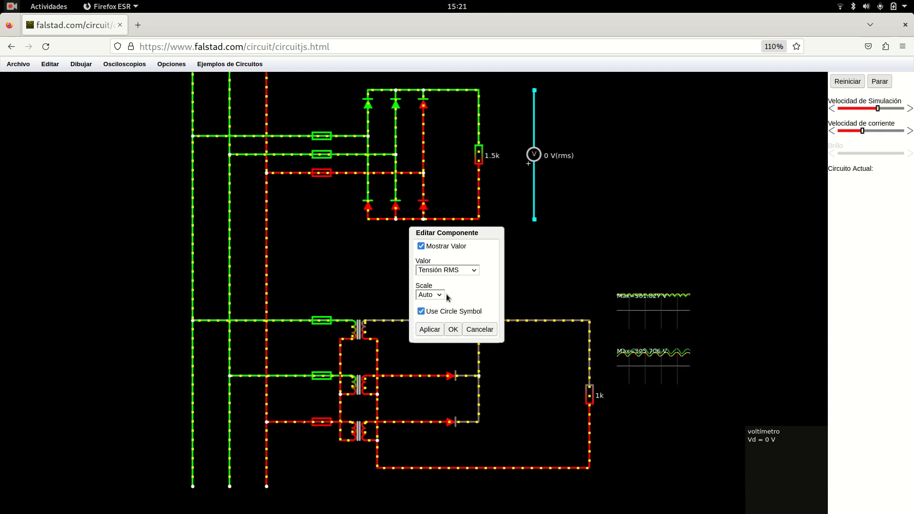
left_click(455, 329)
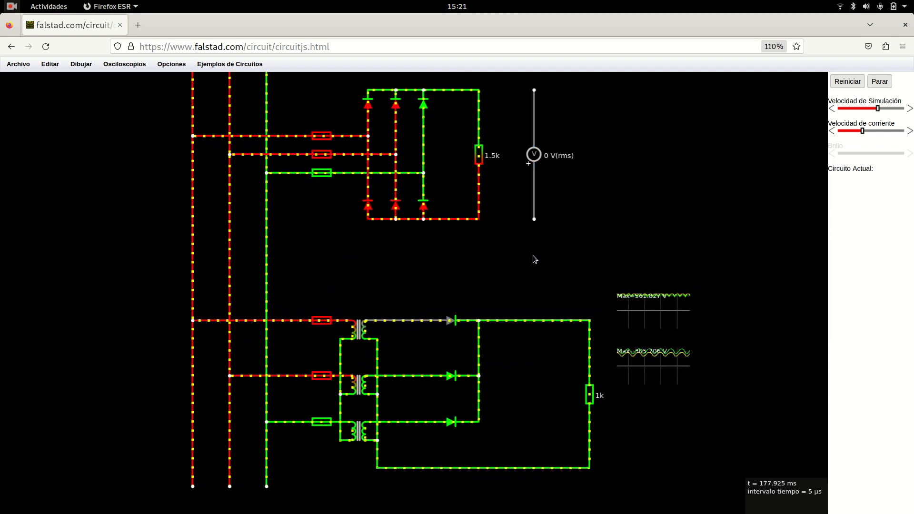
- Wire the voltmeter across the bridge rectifier's load and move both scopes up into the free space near it
left_click_drag(534, 90, 479, 90)
left_click_drag(533, 218, 479, 219)
left_click_drag(653, 316, 577, 206)
left_click(645, 384)
left_click_drag(644, 384, 653, 274)
- Duplicate the RMS voltmeter and wire the copy across the star rectifier's load resistor
right_click(536, 158)
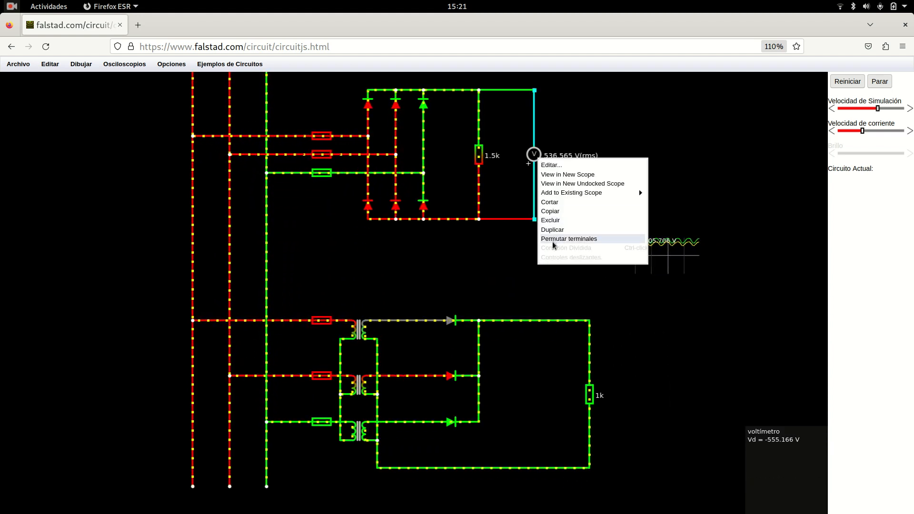
left_click(561, 228)
left_click_drag(709, 155, 664, 404)
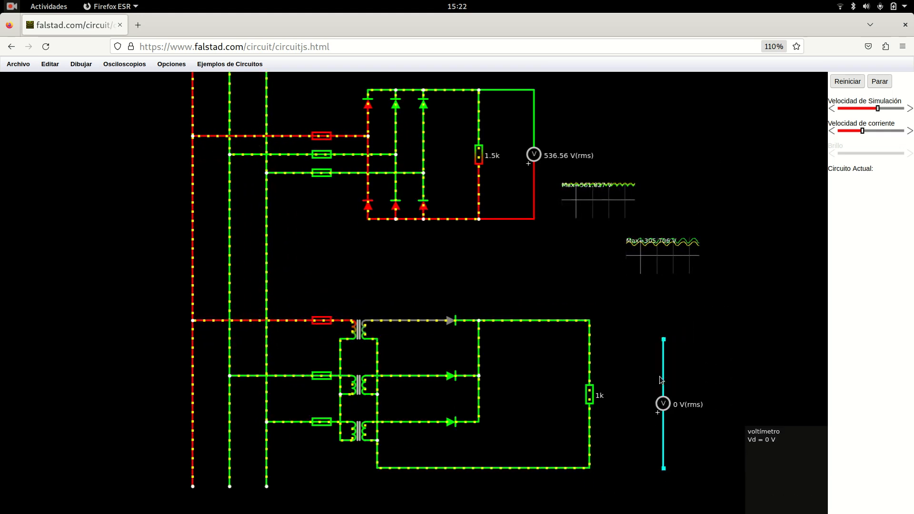
left_click_drag(664, 339, 589, 320)
left_click_drag(663, 468, 592, 467)
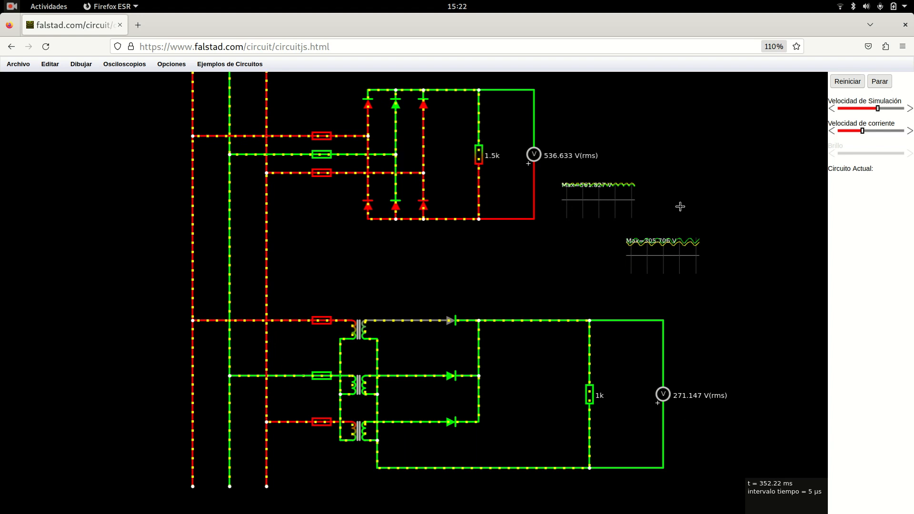
key("ctrl")
key("ctrl")
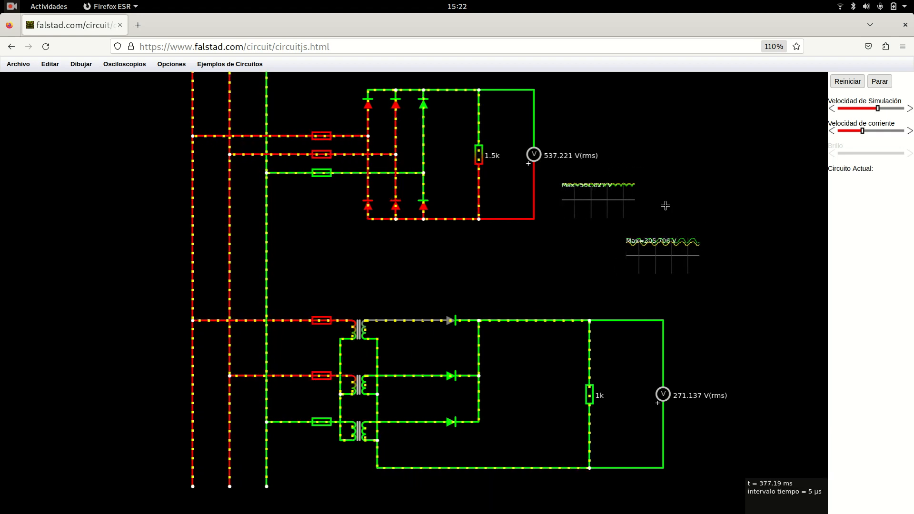
key("ctrl")
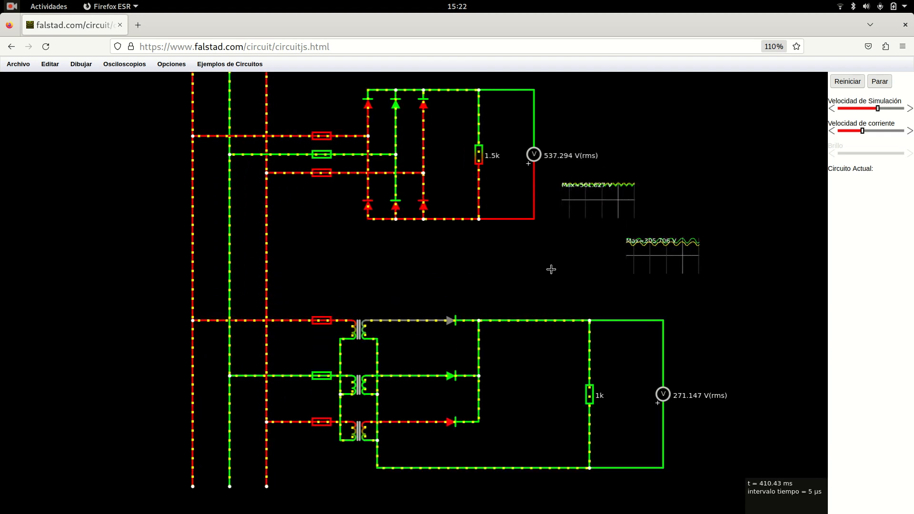
- Switch to the Geany notes and correct Vca-carga to Vcc-carga in the Puente voltage formula
key("alt+Tab")
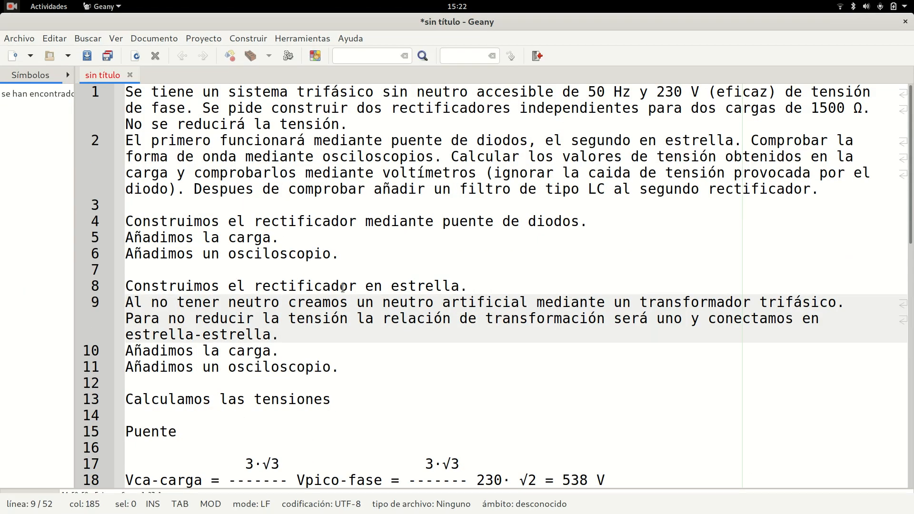
scroll(265, 364, "down", 4)
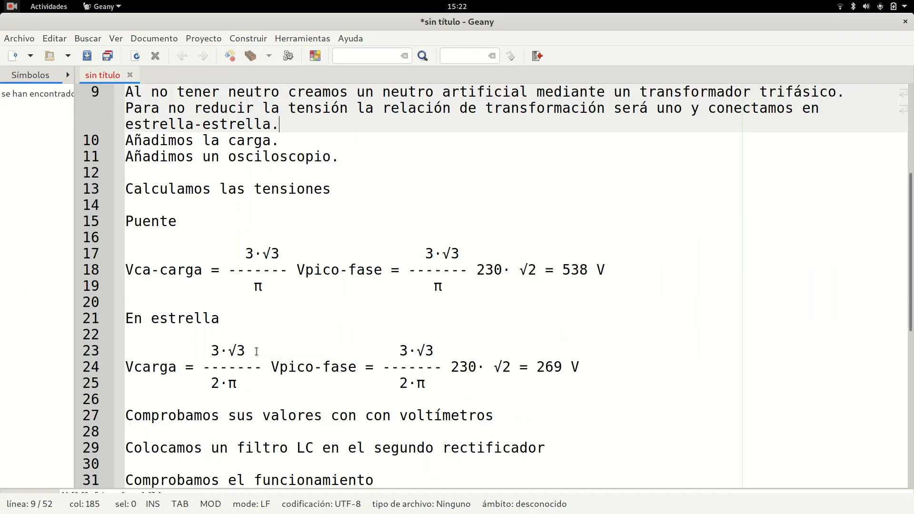
left_click(177, 221)
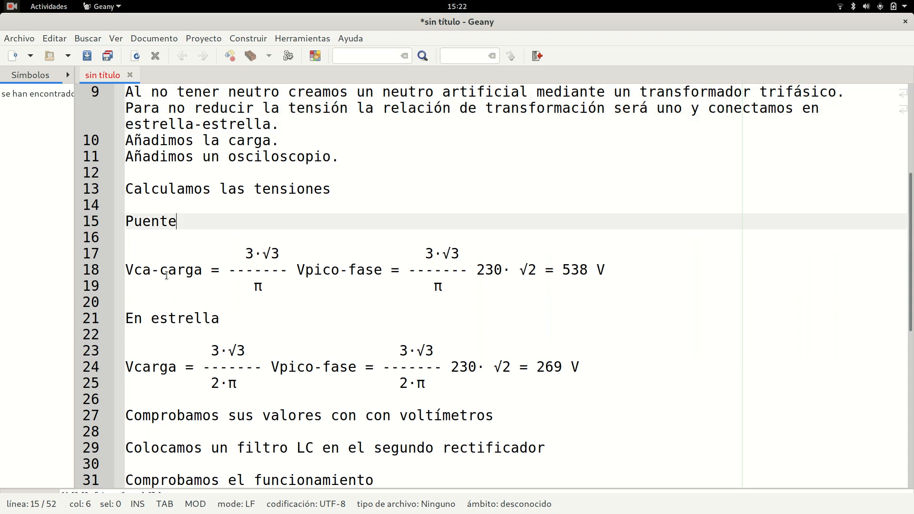
left_click(142, 270)
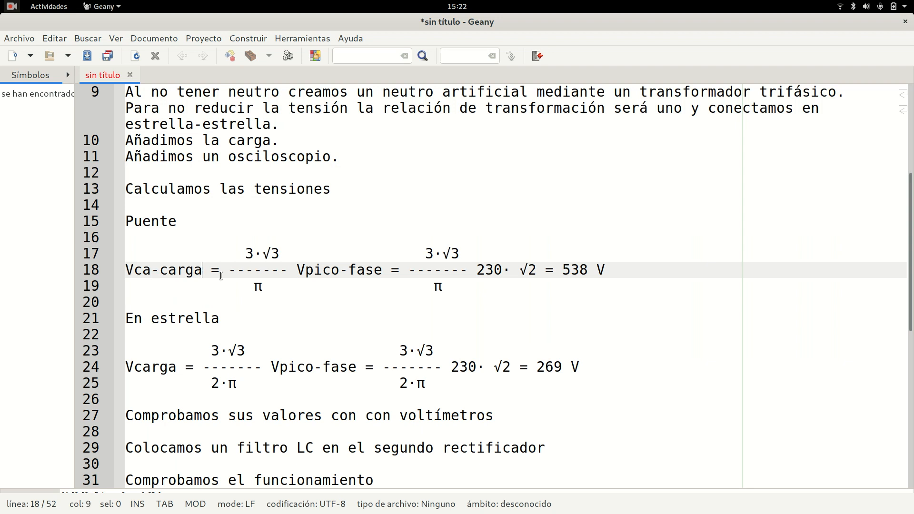
left_click(241, 254)
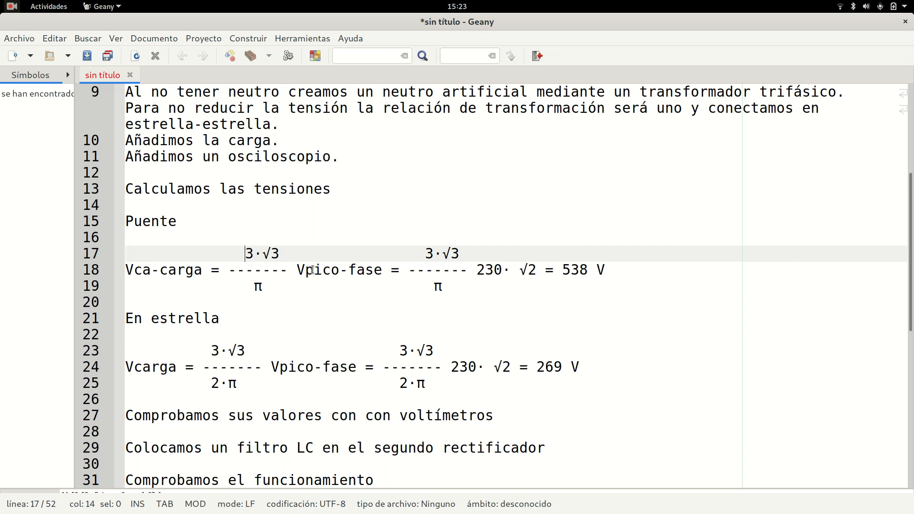
left_click(367, 271)
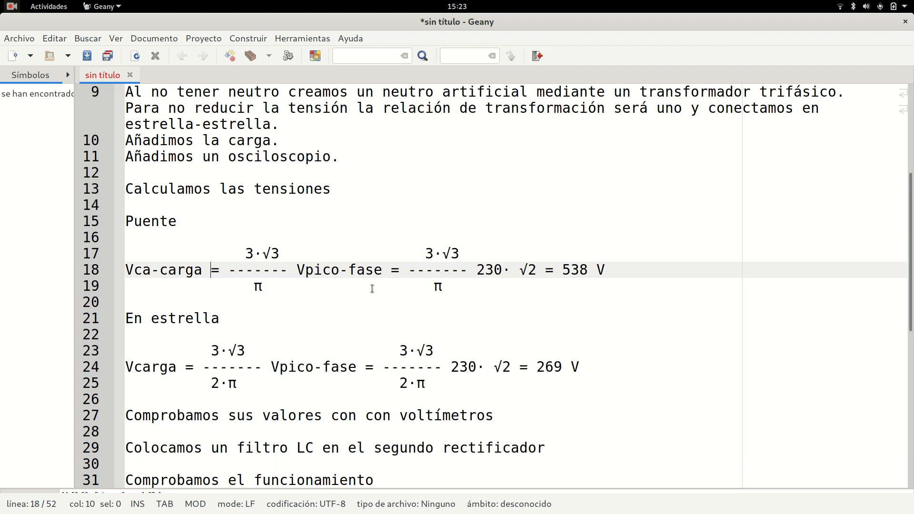
key("BackSpace")
type("c")
- Compare the bridge formula's phase voltage and calculated load voltage with the sources and bridge voltmeter in the Falstad circuit
key("ctrl+alt+Up")
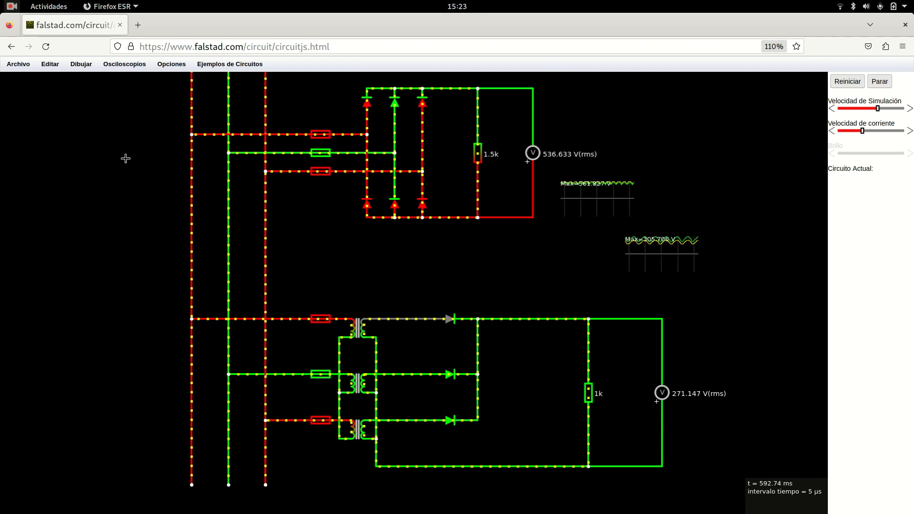
left_click_drag(127, 153, 138, 264)
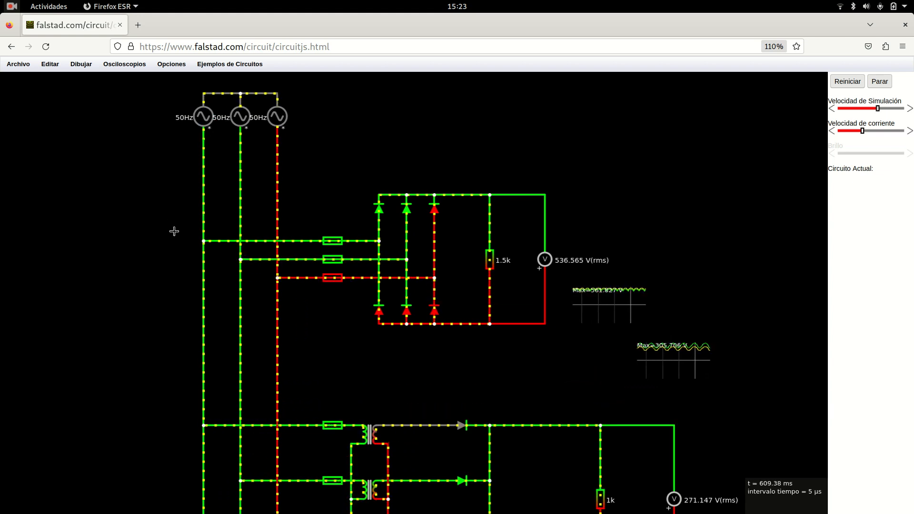
key("alt+Tab")
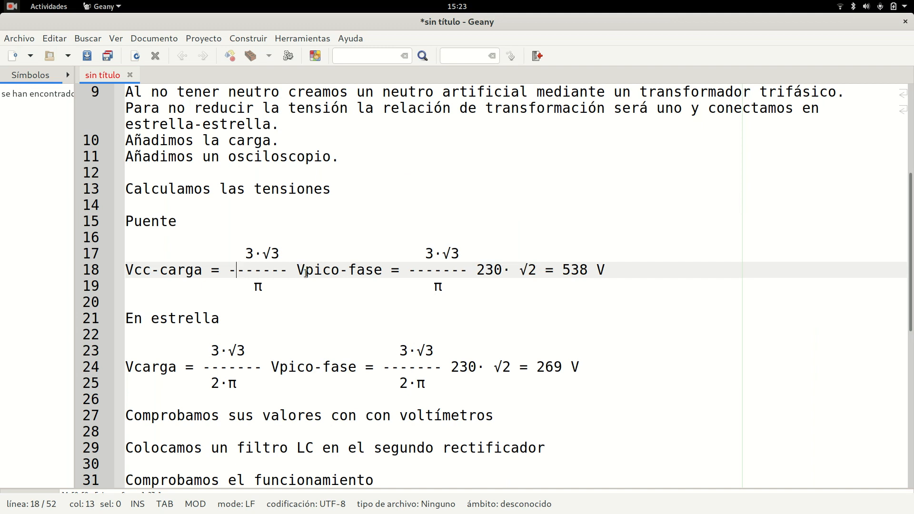
left_click_drag(537, 269, 480, 270)
left_click(497, 270)
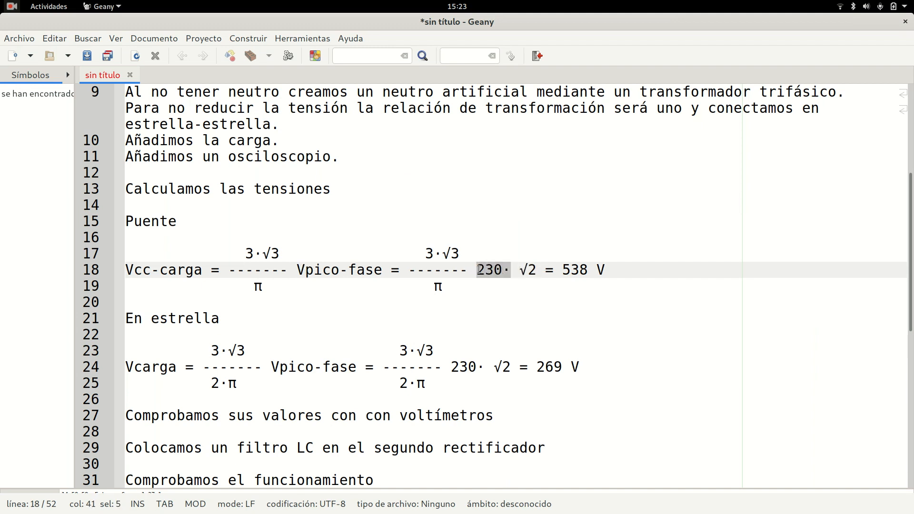
left_click(528, 270)
left_click_drag(562, 271, 600, 270)
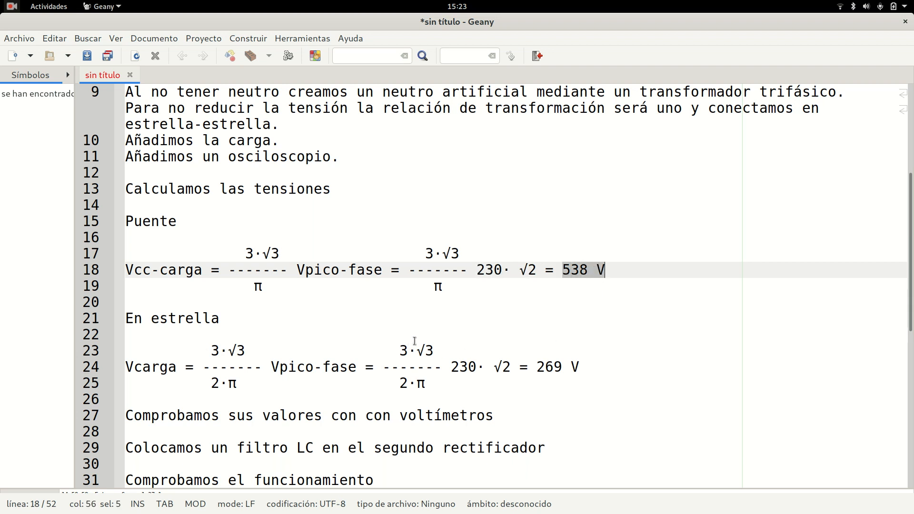
key("alt+Tab")
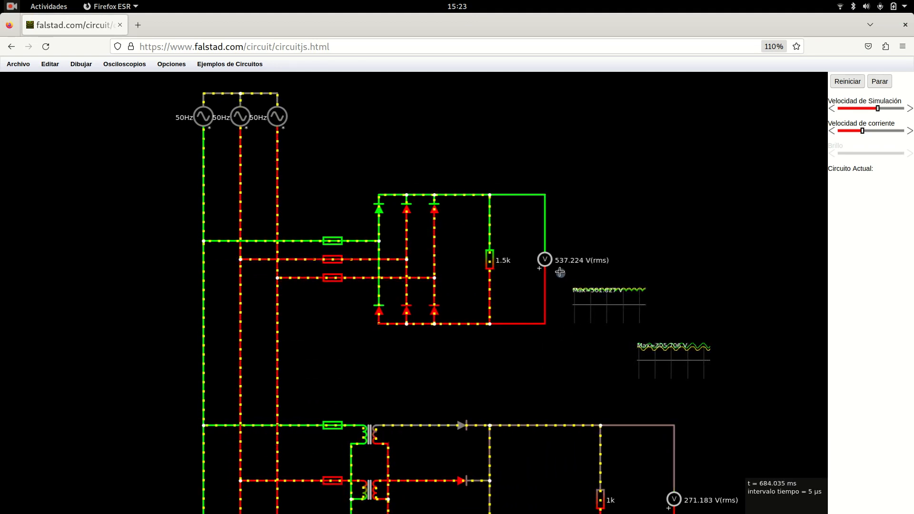
- Review the star rectifier formula in the Geany notes and compare its calculated voltage with the star voltmeter in Falstad
key("alt+Tab")
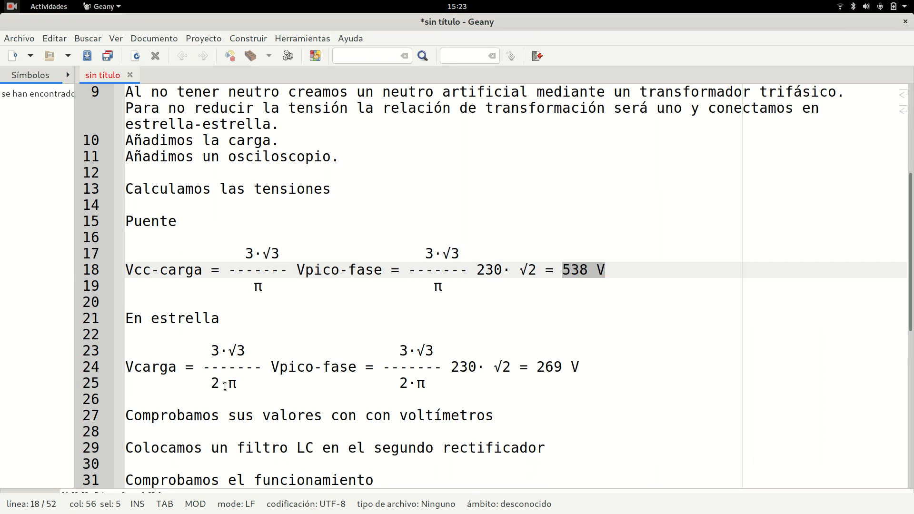
left_click_drag(235, 384, 211, 384)
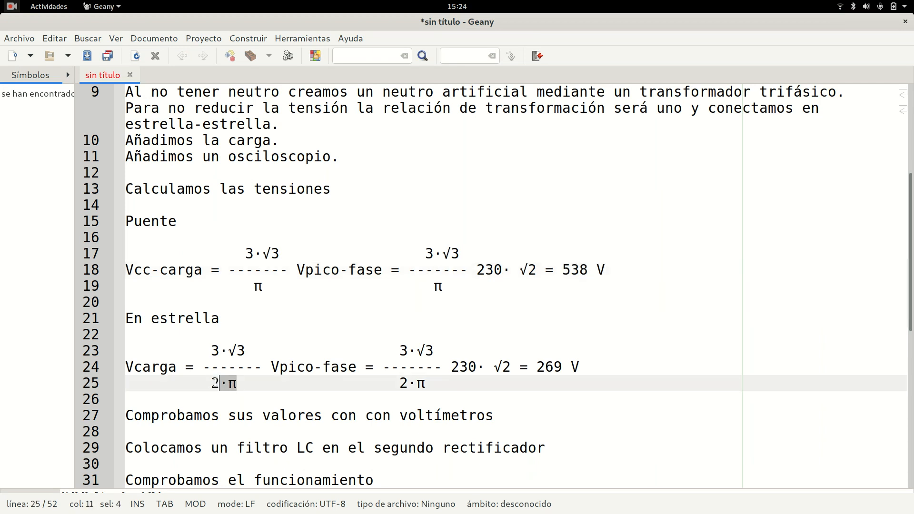
left_click(292, 367)
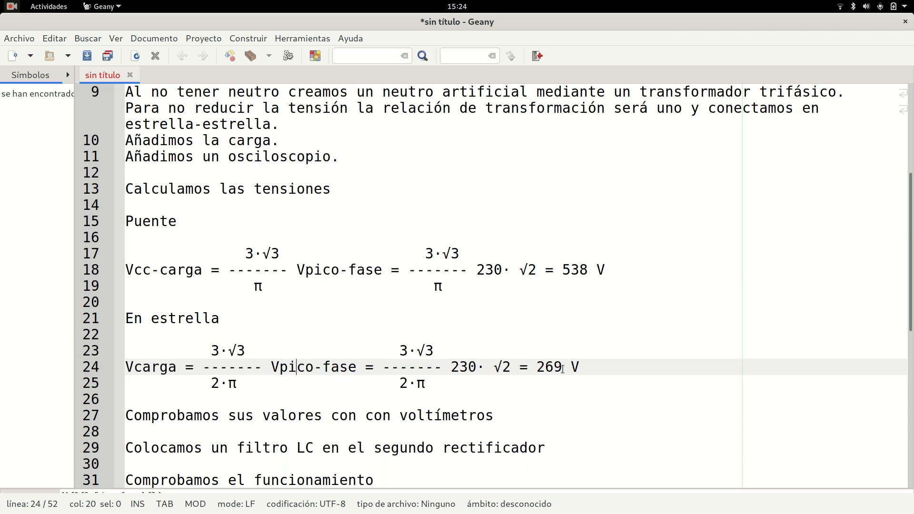
key("alt+Tab")
left_click_drag(540, 393, 535, 309)
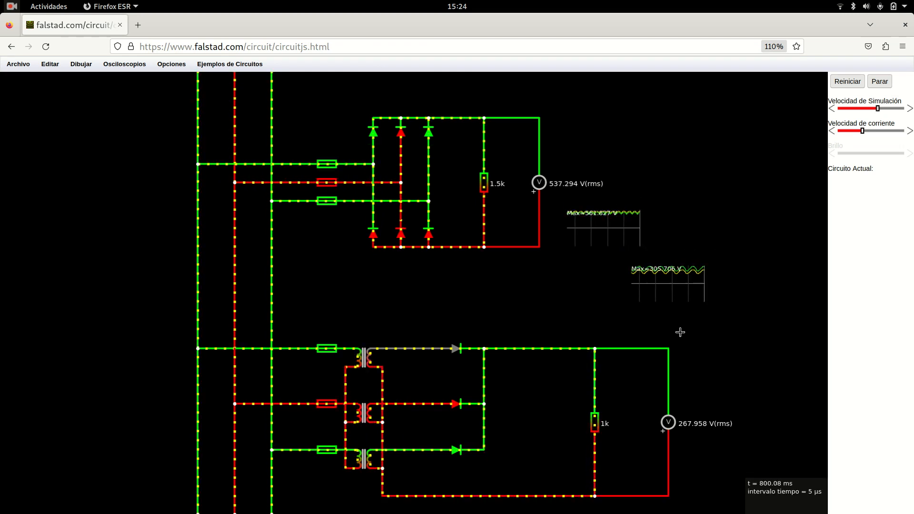
- Read the remaining LC filter task for the second rectifier in the Geany notes and return to the Falstad circuit
key("alt+Tab")
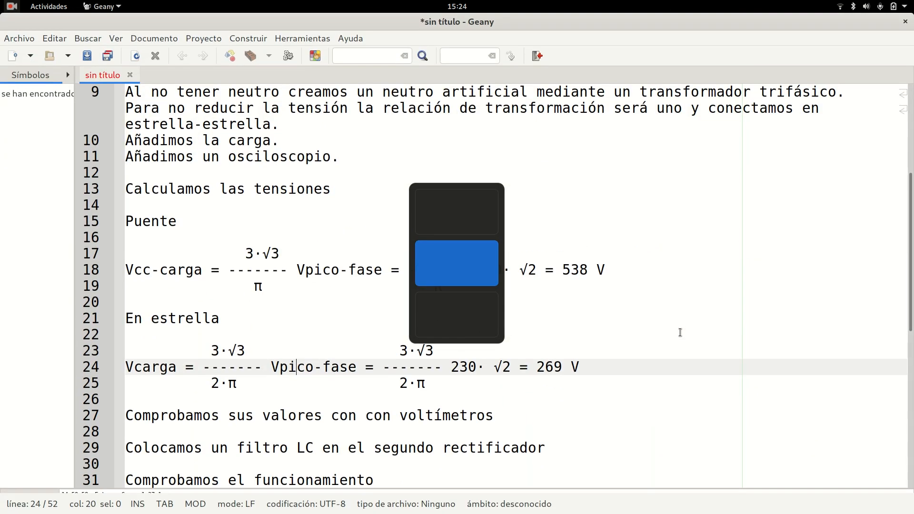
scroll(619, 404, "down", 1)
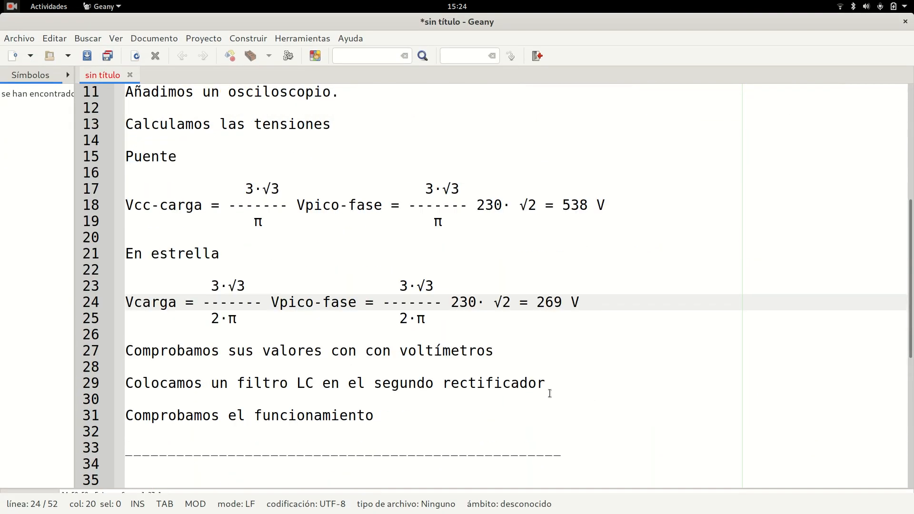
scroll(272, 392, "down", 2)
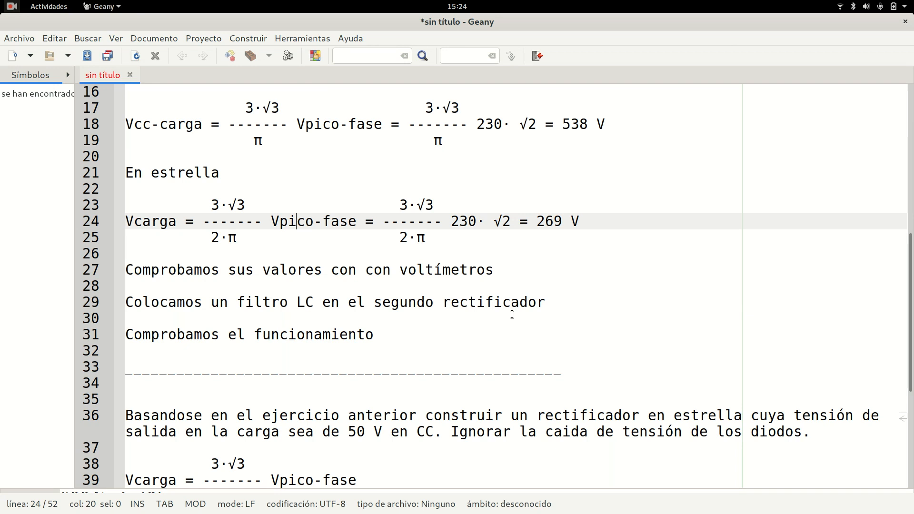
key("alt+Tab")
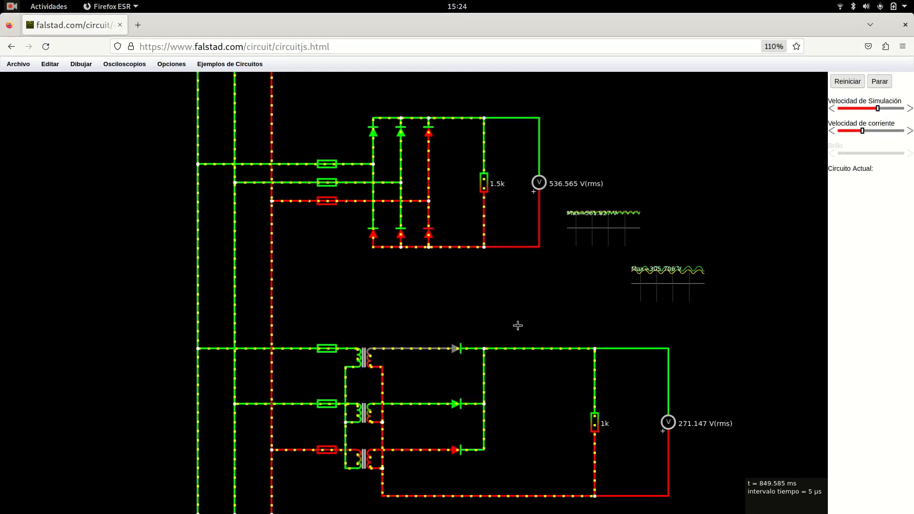
- Delete the upper and lower wires linking the star rectifier to its 1k load and voltmeter
mouse_move(541, 348)
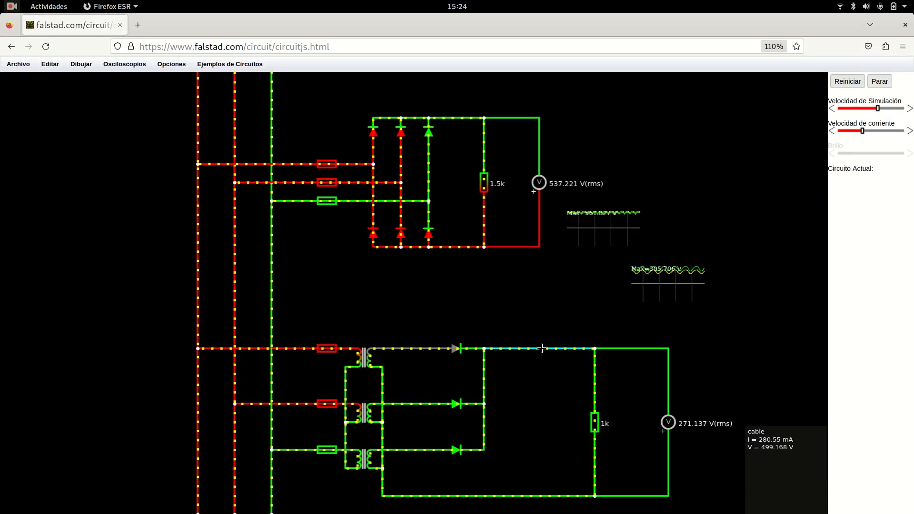
key("Delete")
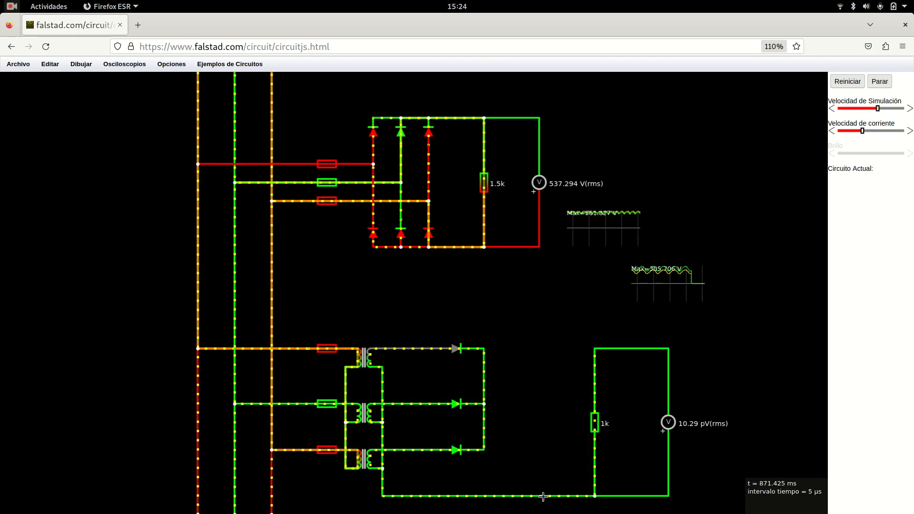
mouse_move(543, 496)
key("Delete")
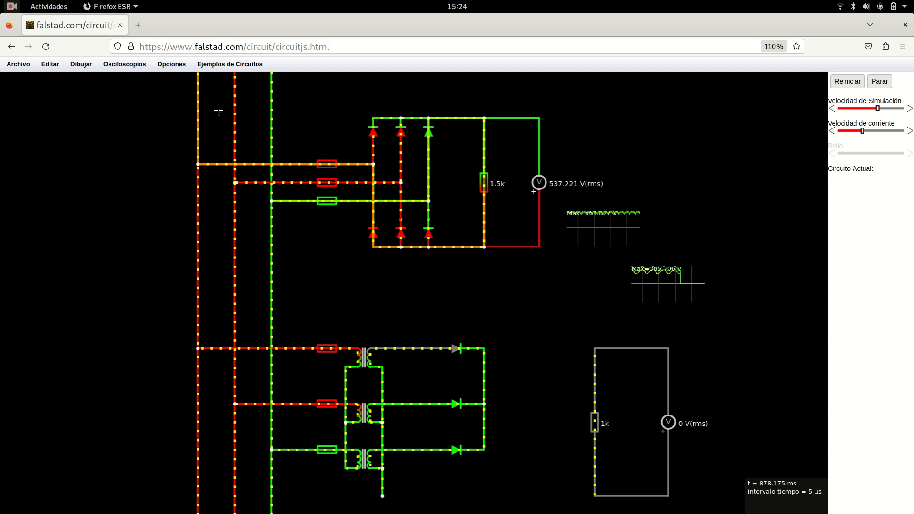
- Add a 1 H inductor at the star rectifier's common cathode node, extending toward the 1k load
left_click(86, 69)
mouse_move(105, 108)
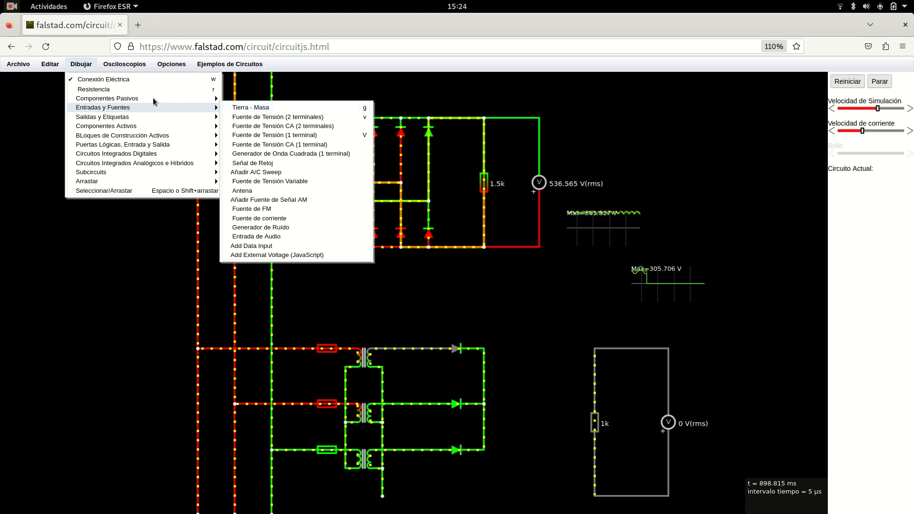
mouse_move(178, 97)
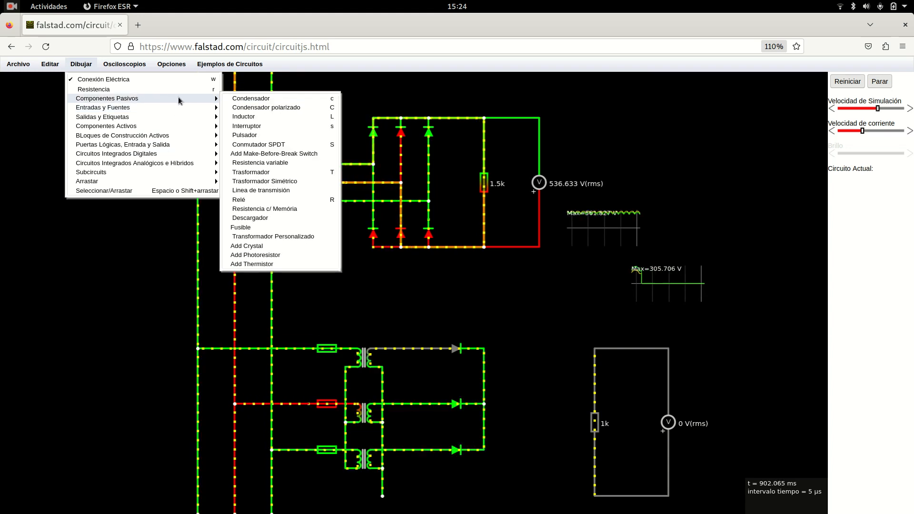
left_click(242, 117)
mouse_move(484, 348)
left_mouse_down()
mouse_move(544, 353)
mouse_move(540, 365)
left_mouse_up()
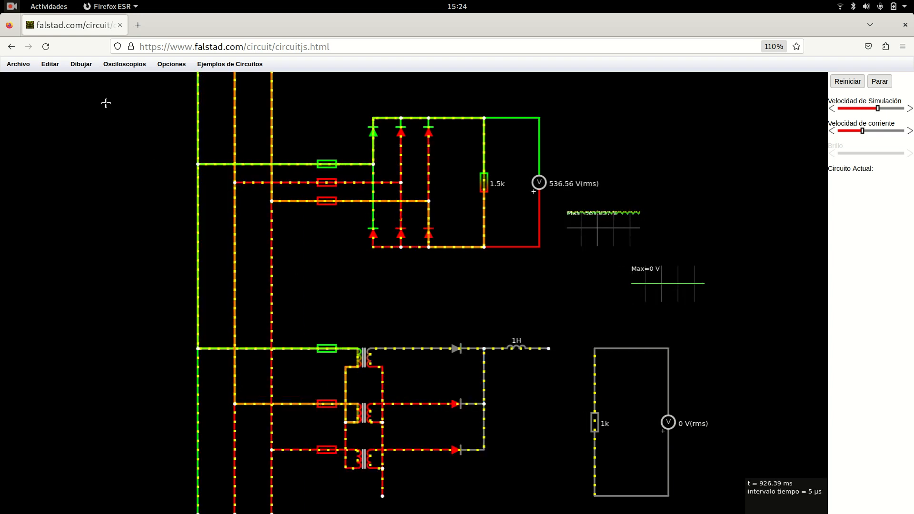
- Pause the simulation, place a 10 µF capacitor across the star rectifier's output after the inductor, and wire the filter to the load
left_click(880, 83)
left_click(71, 63)
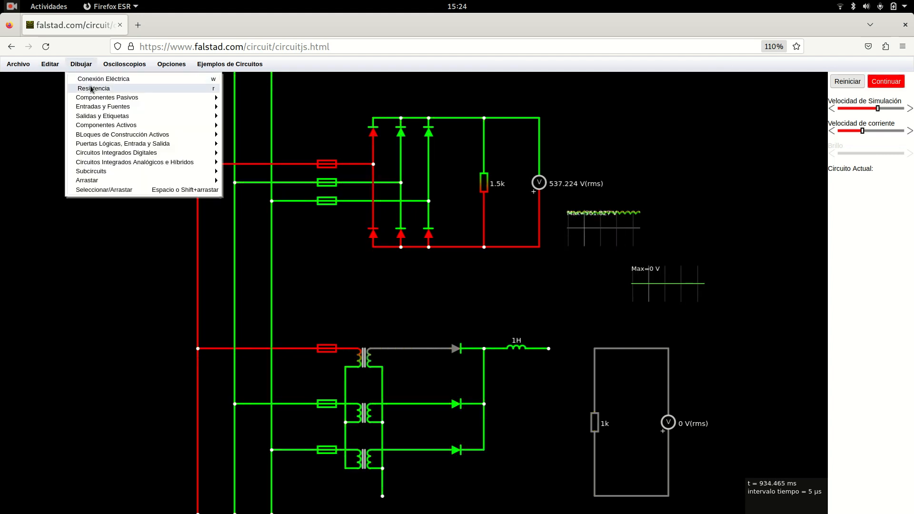
mouse_move(97, 99)
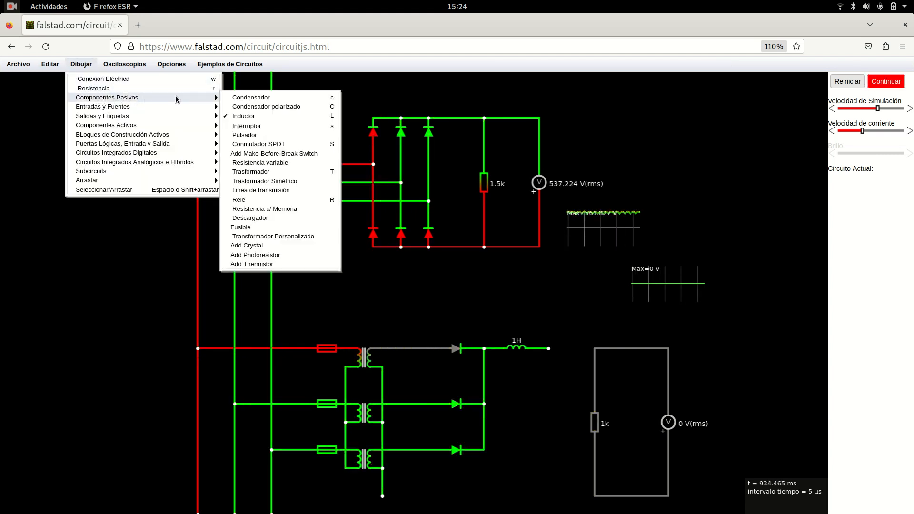
left_click(251, 97)
left_click_drag(550, 350, 549, 496)
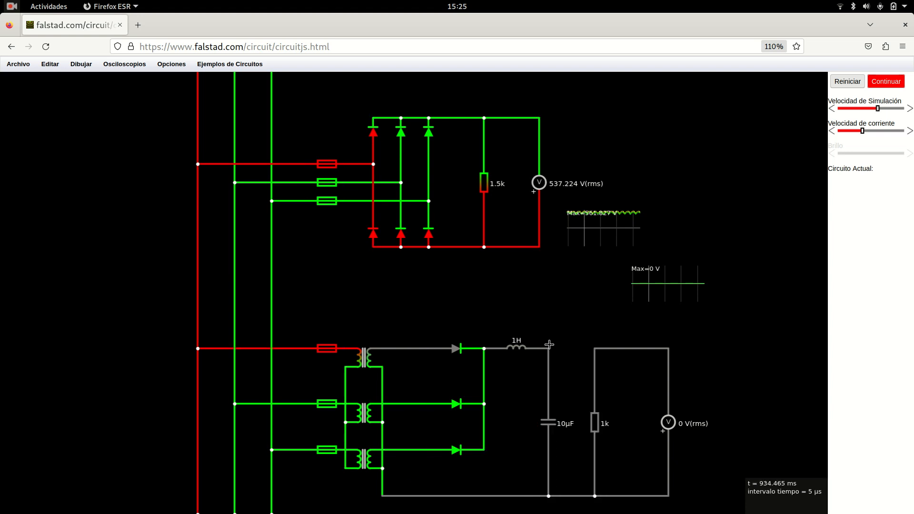
left_click_drag(548, 348, 595, 349)
- Reset and rerun the simulation, raising its speed until the filtered output settles and then lowering it again
left_click(848, 83)
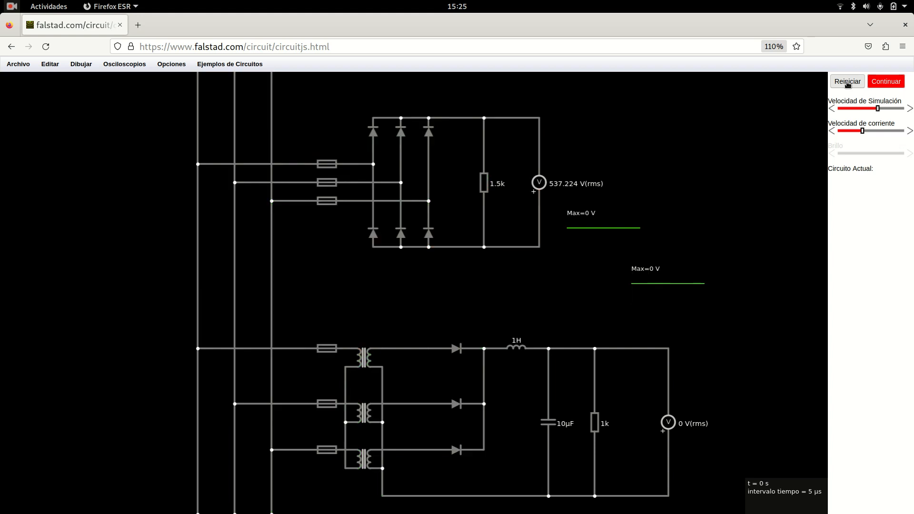
left_click(840, 79)
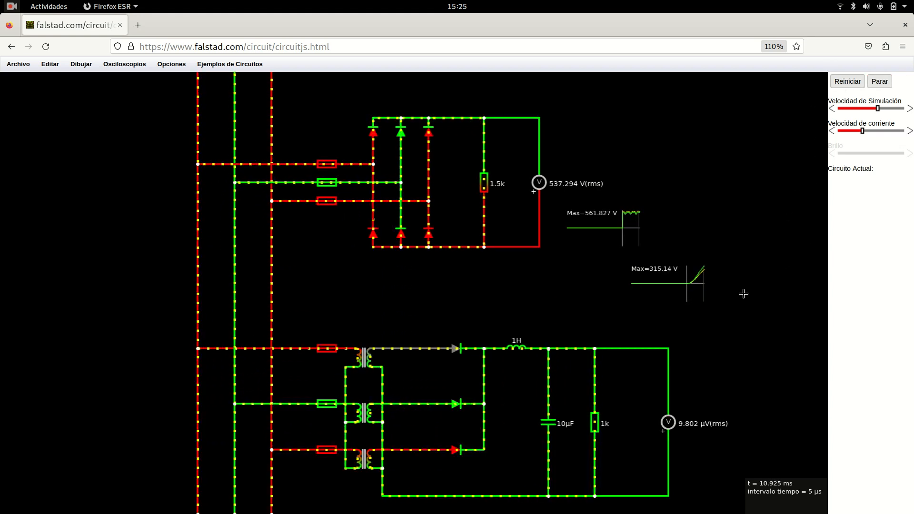
left_click_drag(877, 108, 892, 108)
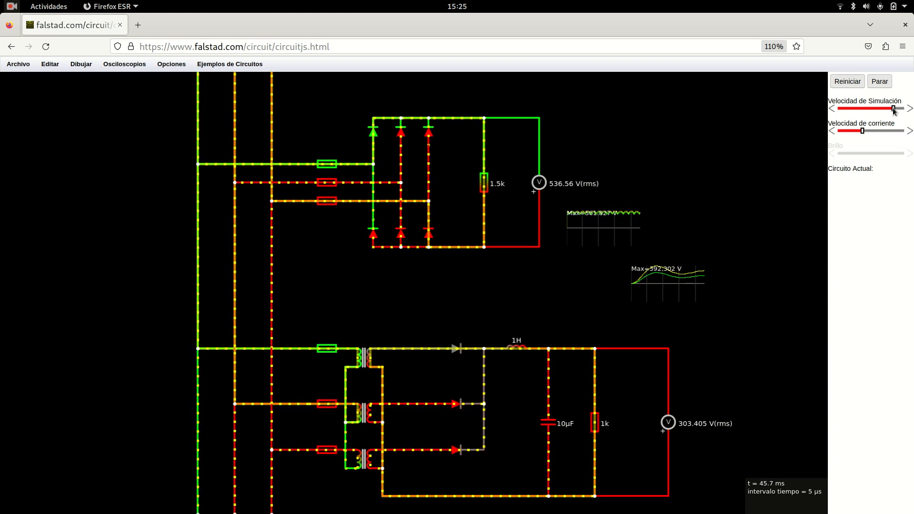
left_click_drag(893, 110, 882, 112)
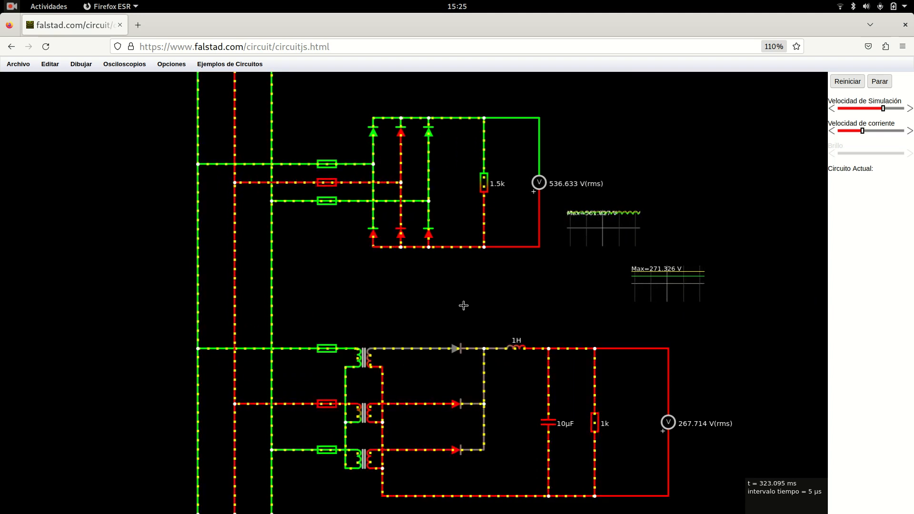
- Move the inductor and capacitor out of the star rectifier's output path and bridge the inductor's gap with a wire
scroll(213, 243, "down", 2)
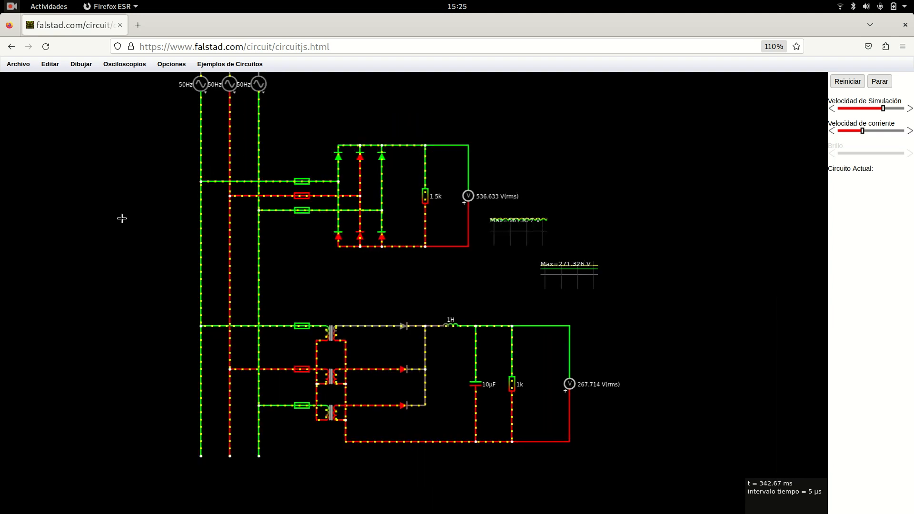
left_click_drag(151, 189, 175, 211)
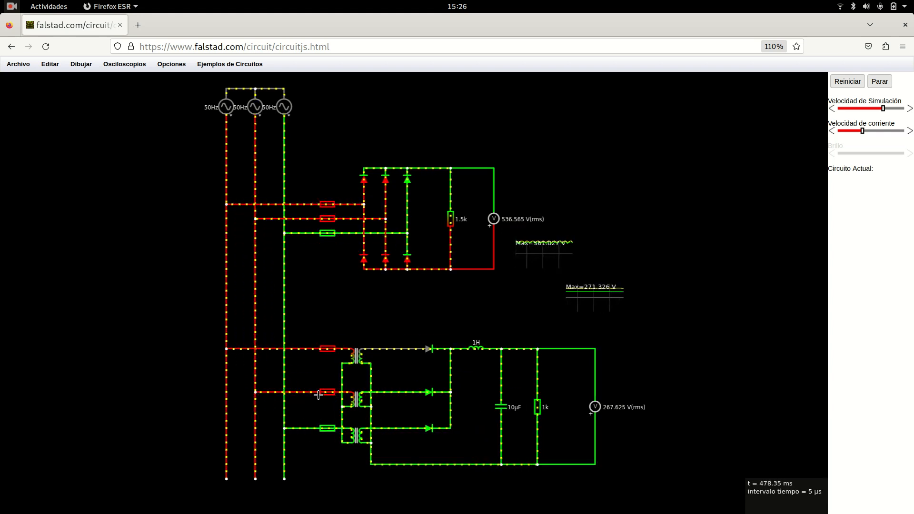
left_click_drag(503, 406, 479, 376)
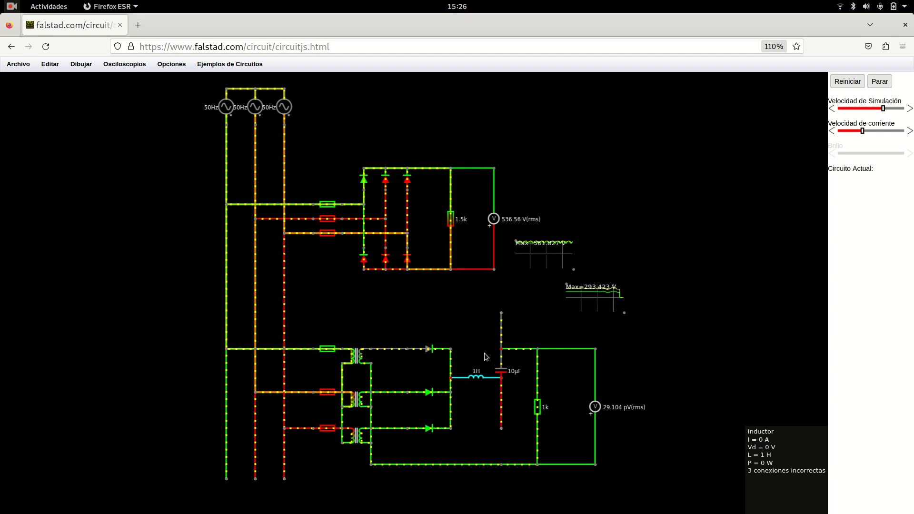
left_click_drag(450, 349, 500, 350)
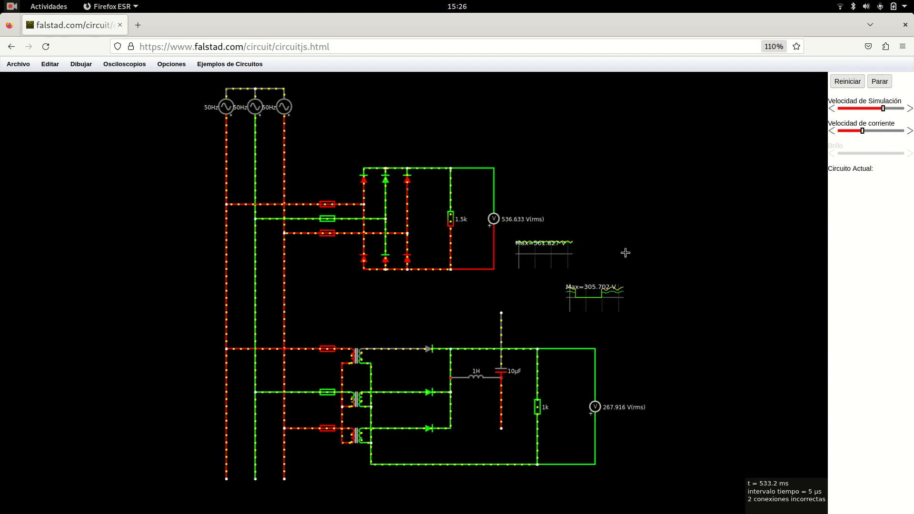
- Enlarge the bridge and star rectifier scopes for a clearer view of their output waveforms
mouse_move(568, 251)
left_click_drag(569, 252, 662, 262)
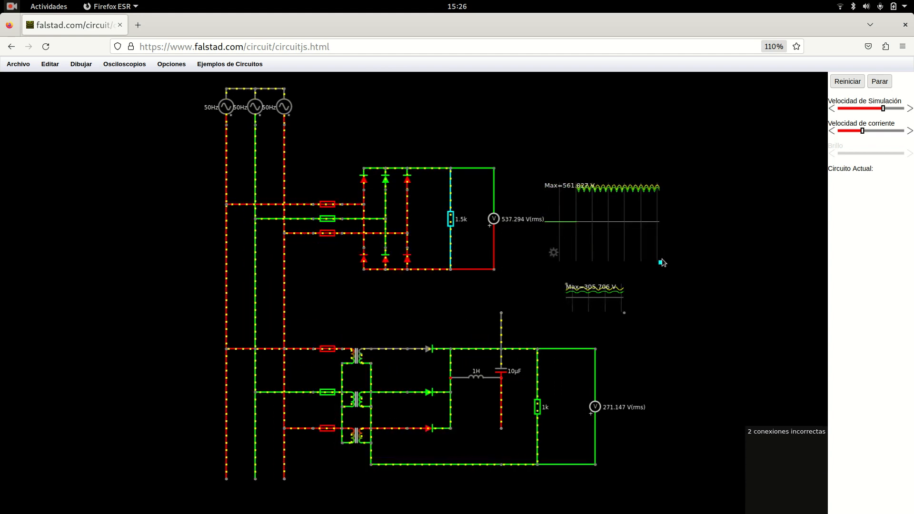
left_click_drag(625, 315, 667, 341)
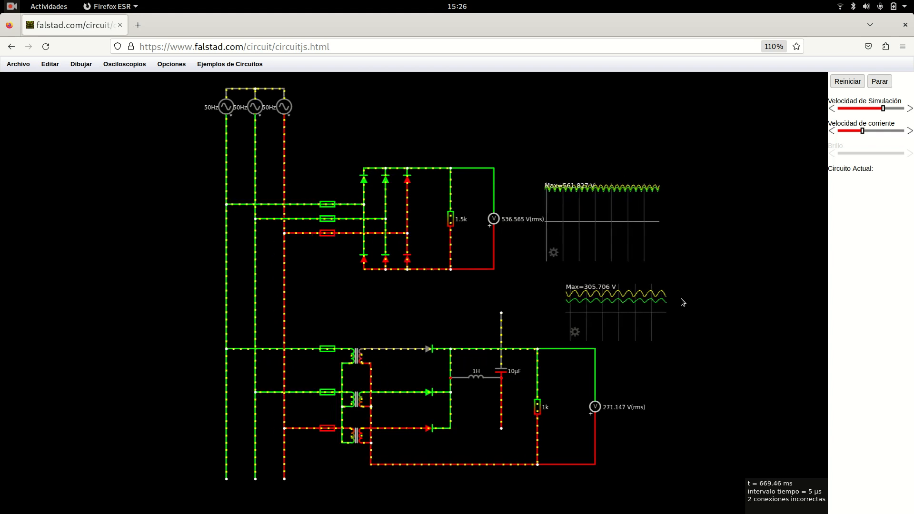
- Reconnect the 10 µF capacitor across the load, delete the bypass wire, and move the 1 H inductor back into its place
mouse_move(516, 386)
left_click_drag(501, 372, 500, 408)
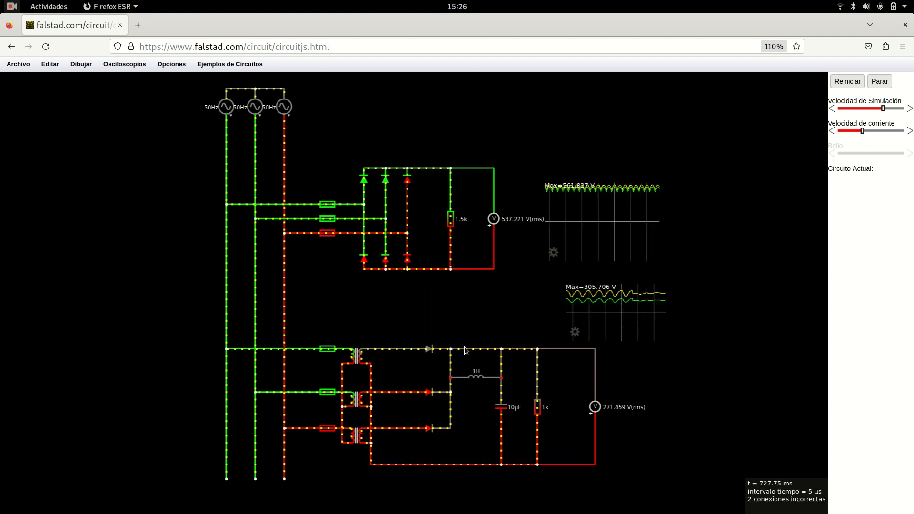
key("Delete")
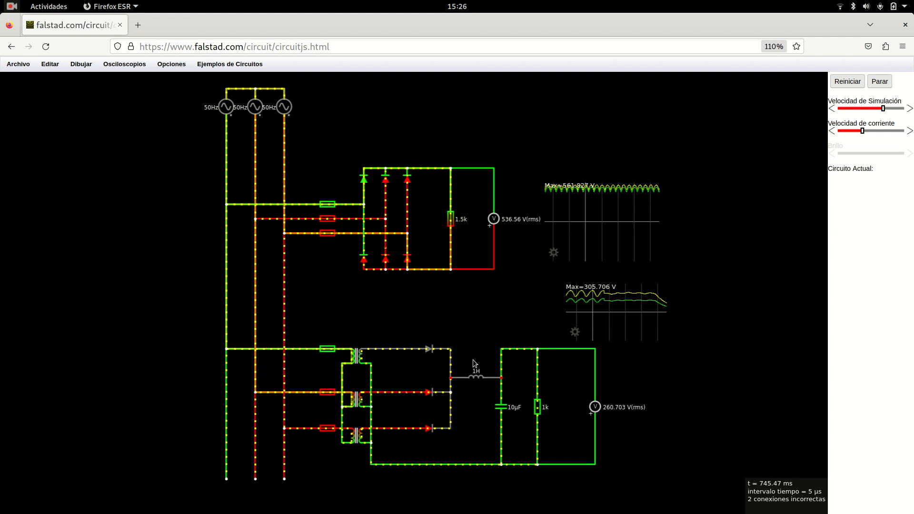
left_click_drag(473, 355, 478, 373)
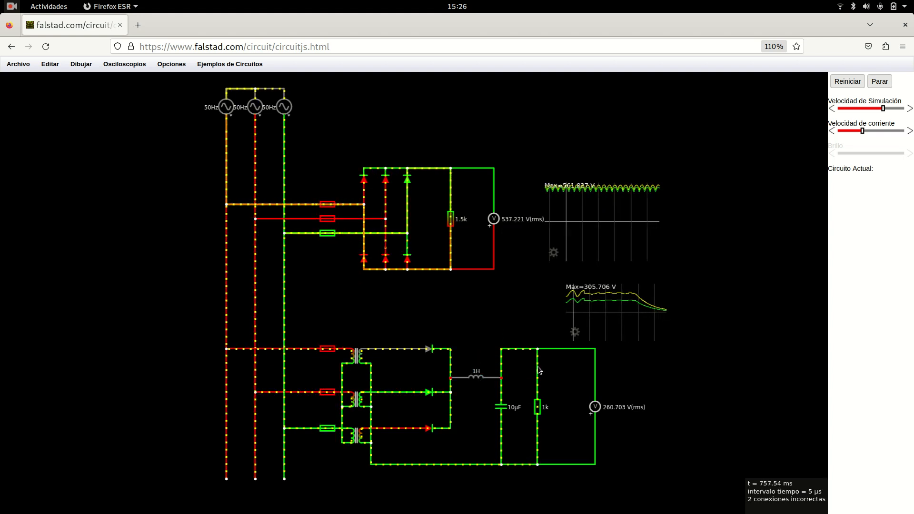
left_click(880, 83)
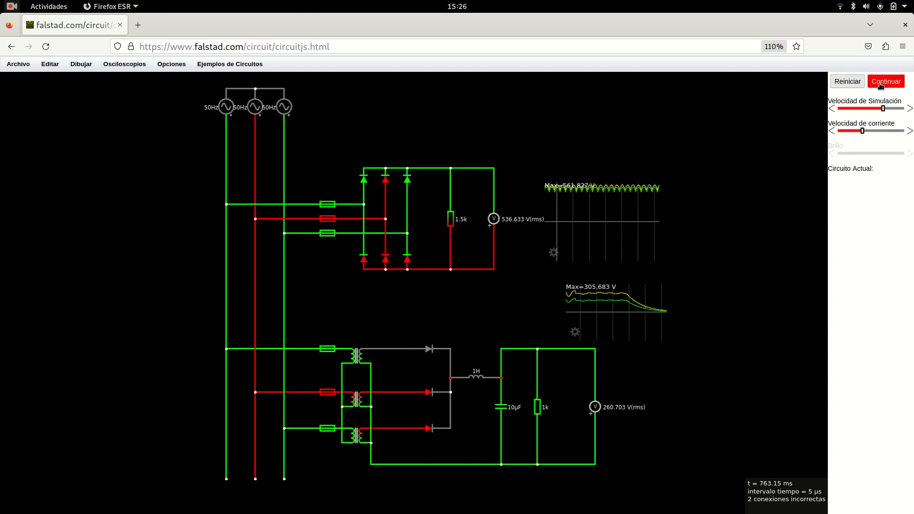
left_click(880, 83)
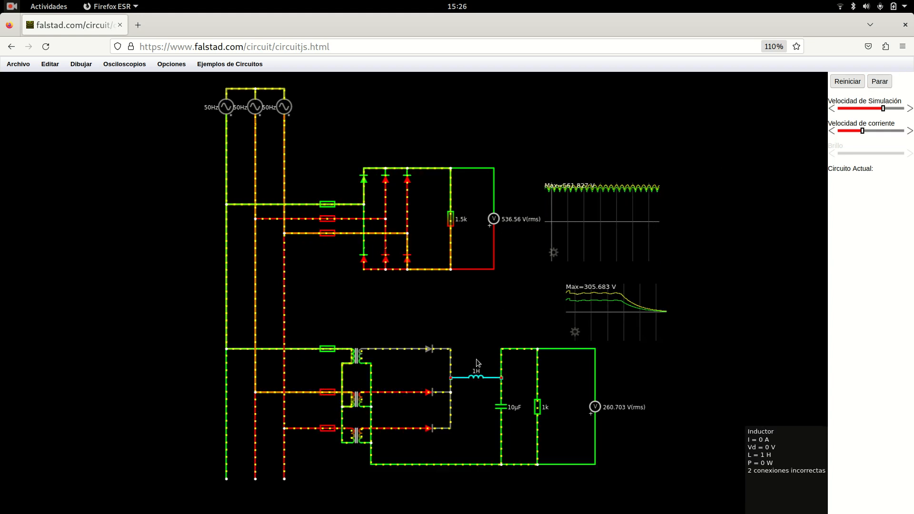
left_click_drag(475, 353, 475, 350)
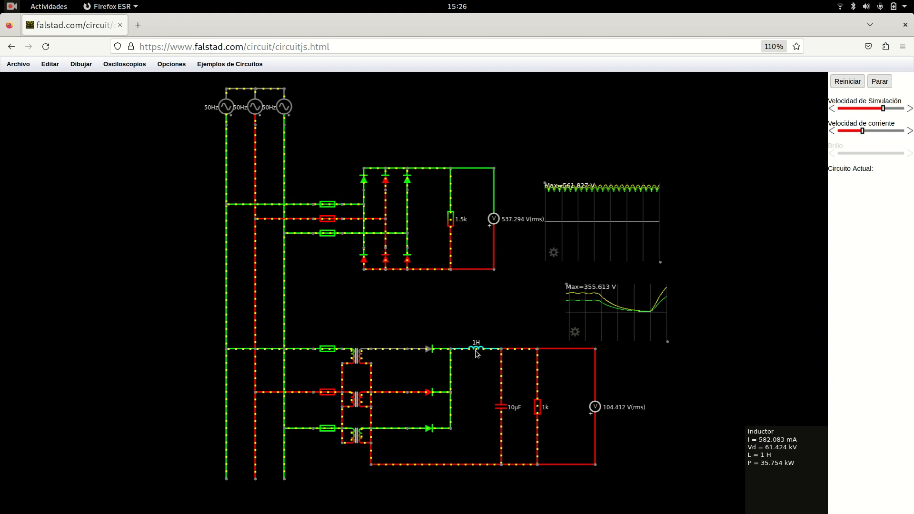
- Run the simulation faster until the filtered star output settles, lower the speed again, and pause it
left_click(894, 109)
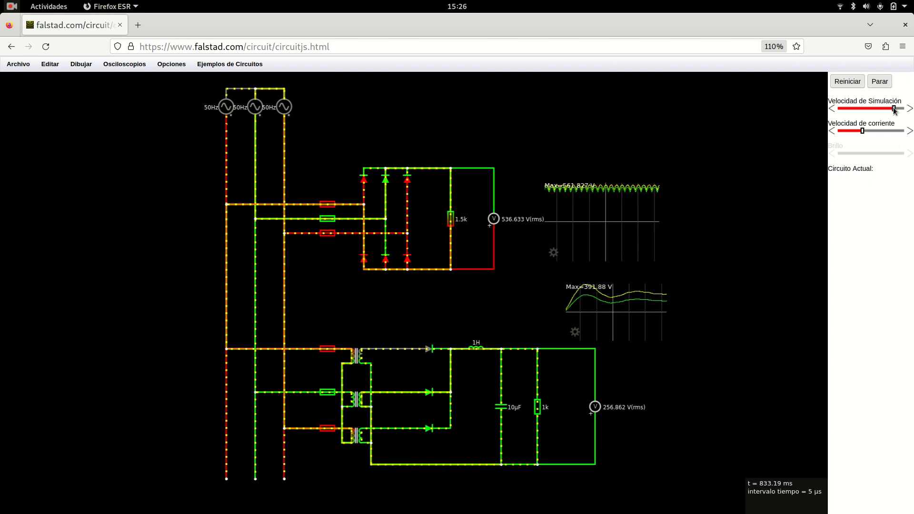
left_click_drag(894, 108, 884, 109)
left_click(878, 82)
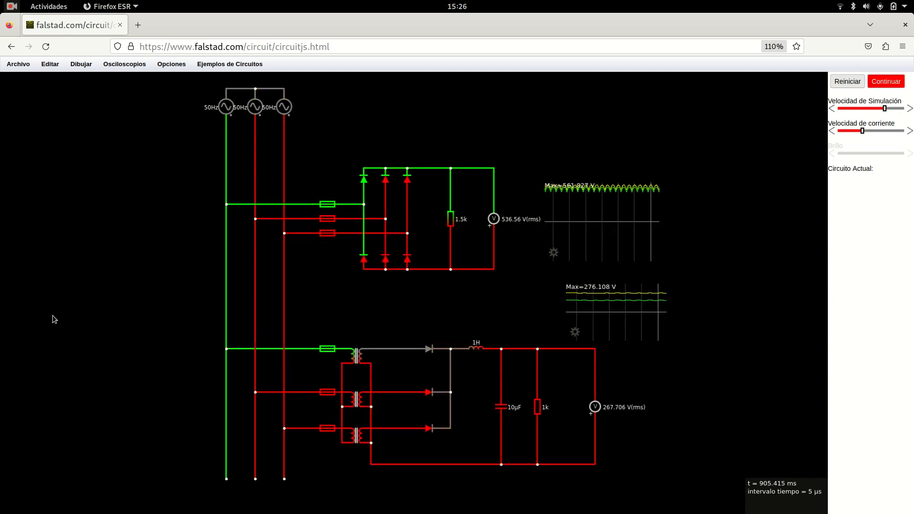
- Switch to the Geany notes and review the 50 V star rectifier exercise and its Vcarga formula
key("alt+Tab")
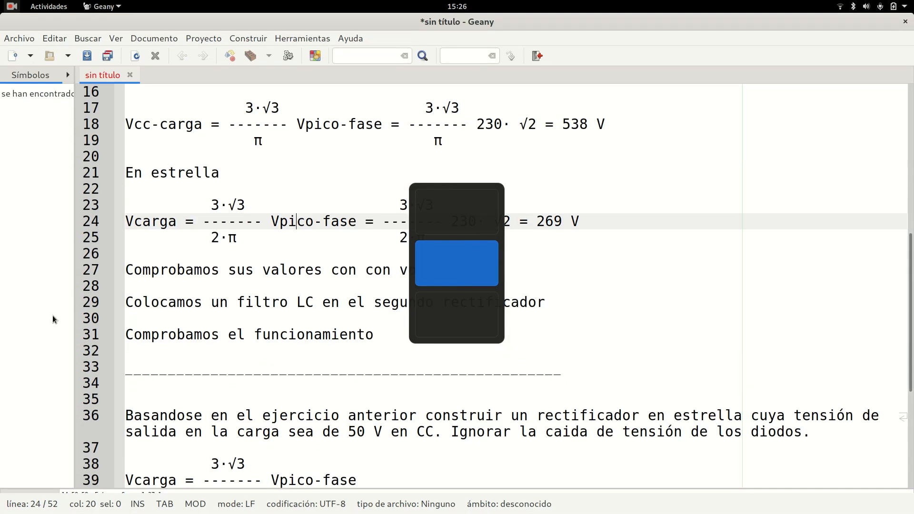
scroll(299, 384, "down", 5)
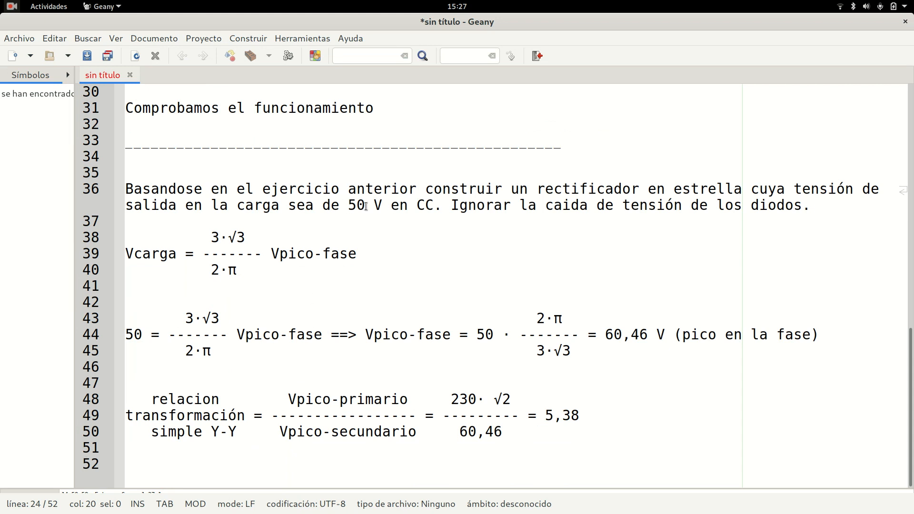
left_click_drag(383, 204, 349, 207)
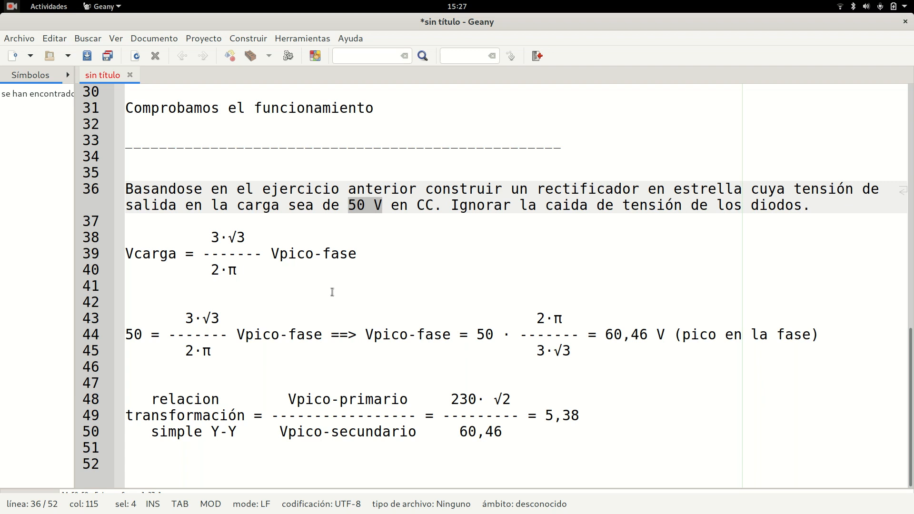
left_click_drag(382, 269, 120, 239)
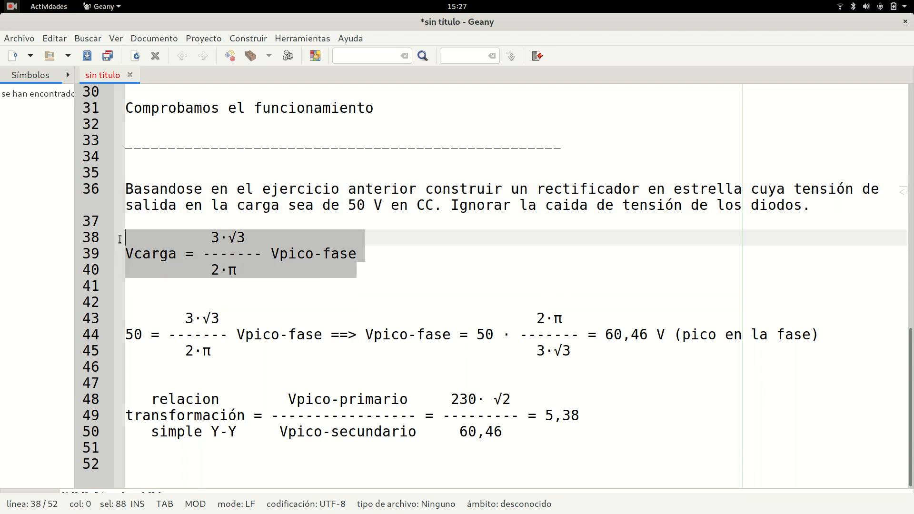
left_click(151, 254)
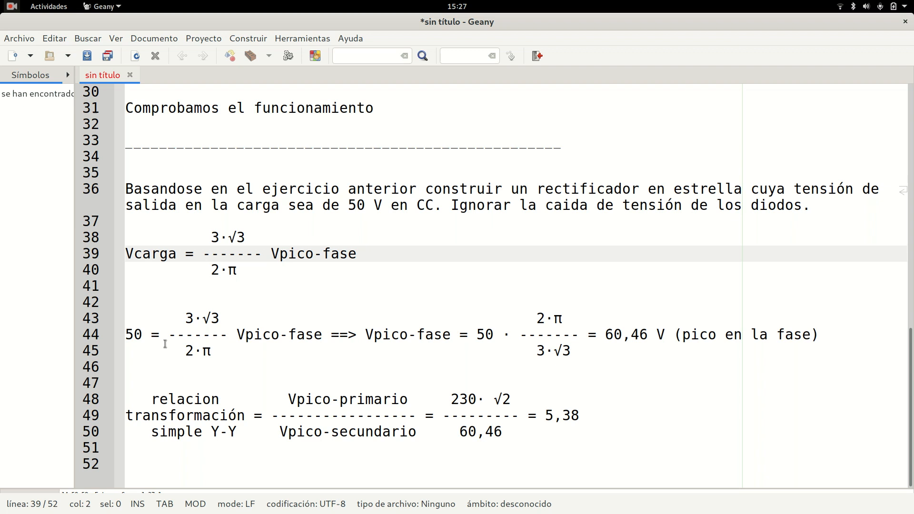
- Follow the calculation in the notes that solves the 50 V load equation for the peak phase voltage
left_click_drag(144, 336, 119, 339)
left_click(273, 336)
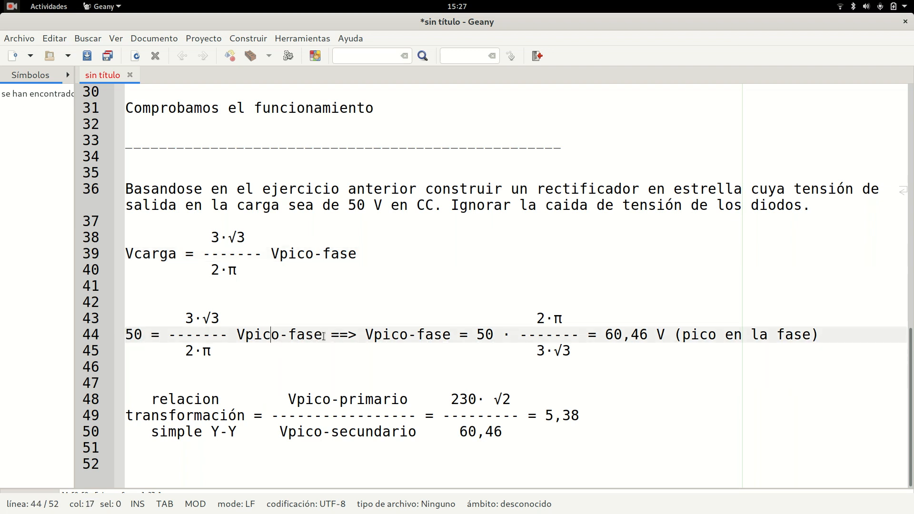
key("Down")
left_click_drag(451, 337, 363, 334)
left_click(520, 335)
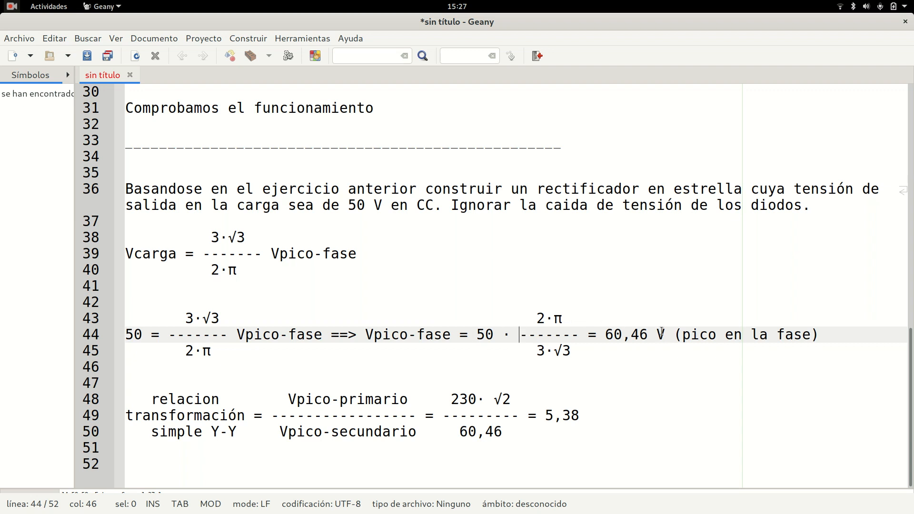
left_click_drag(662, 334, 605, 336)
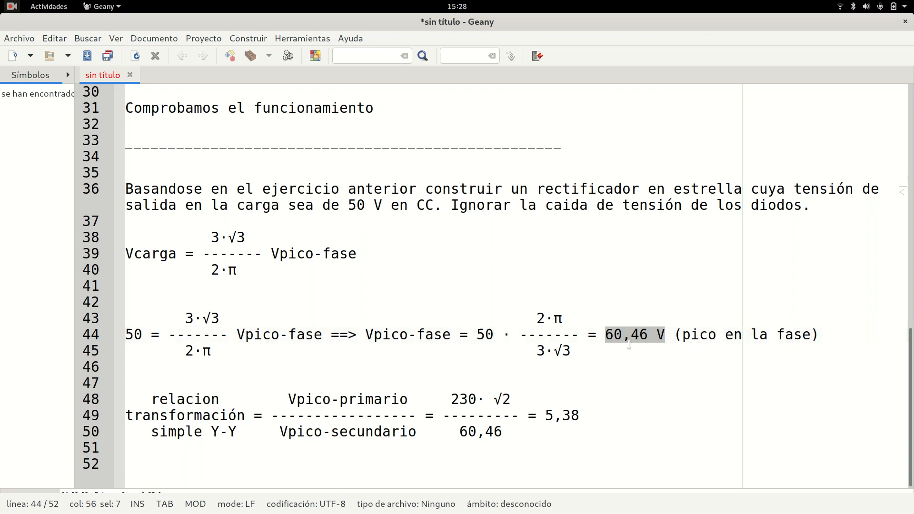
- Switch to the Falstad circuit and examine how the star rectifier's transformer secondaries connect to the common return wire
key("alt+Tab")
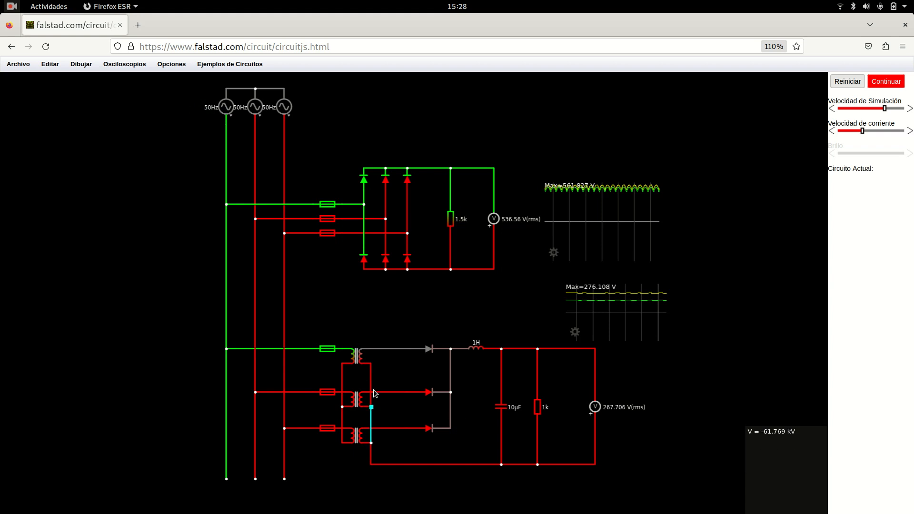
left_click(370, 353)
left_click(367, 474)
left_click(597, 476)
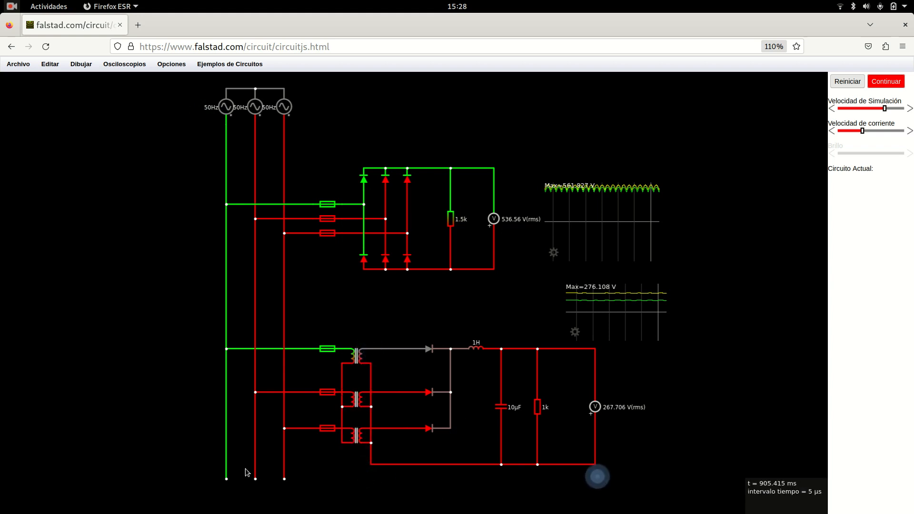
left_click(208, 413)
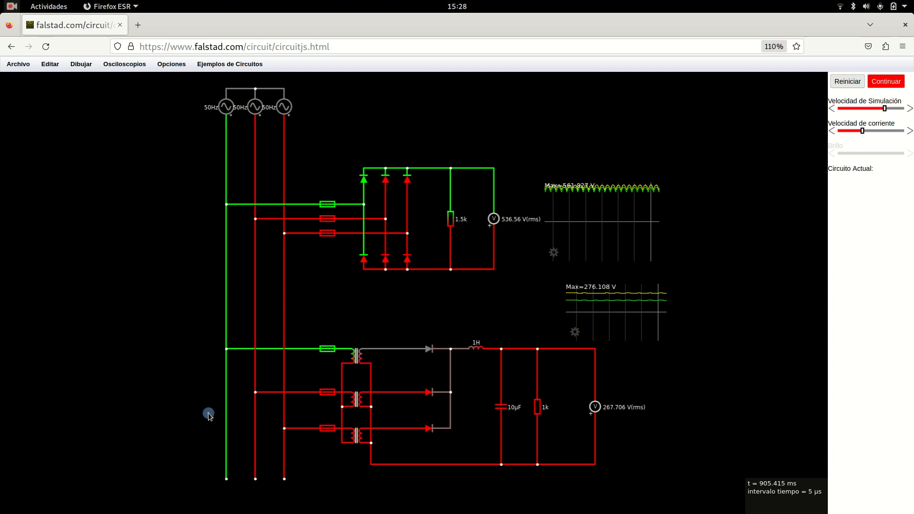
left_click(353, 459)
left_click(614, 474)
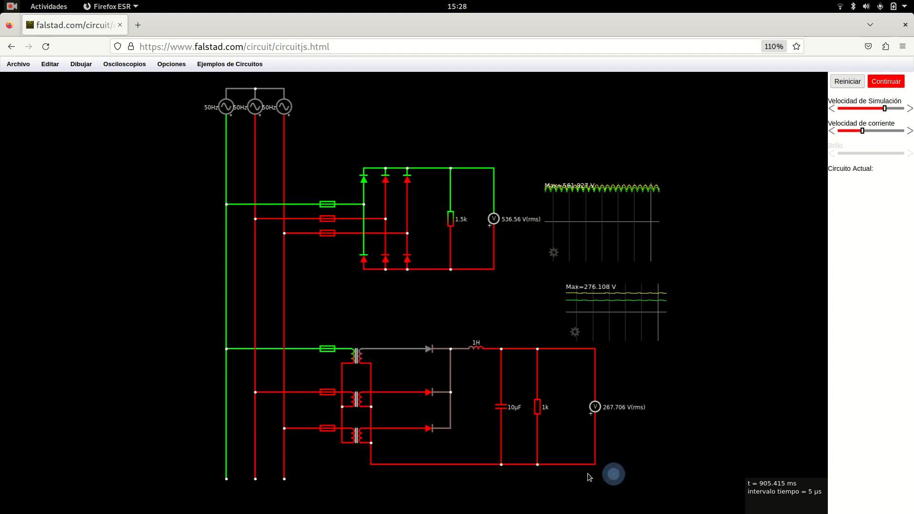
left_click(368, 357)
left_click(371, 397)
left_click(373, 437)
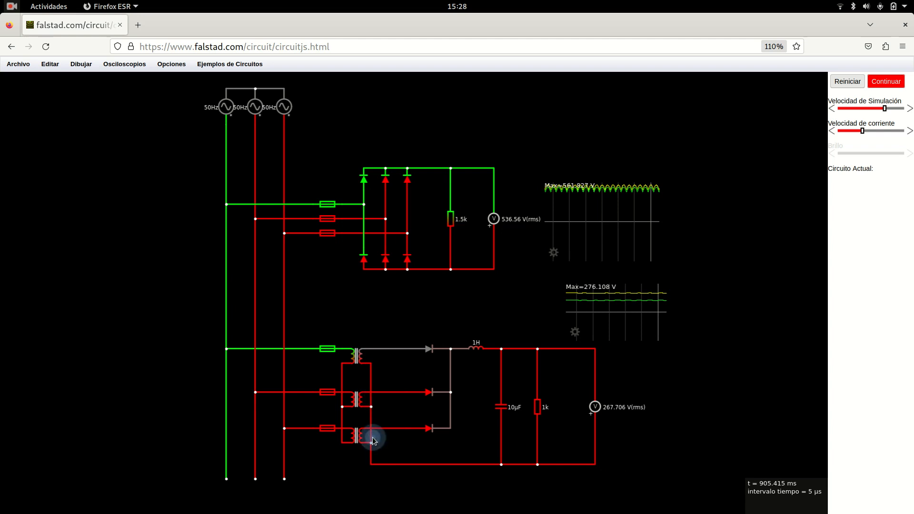
left_click(369, 357)
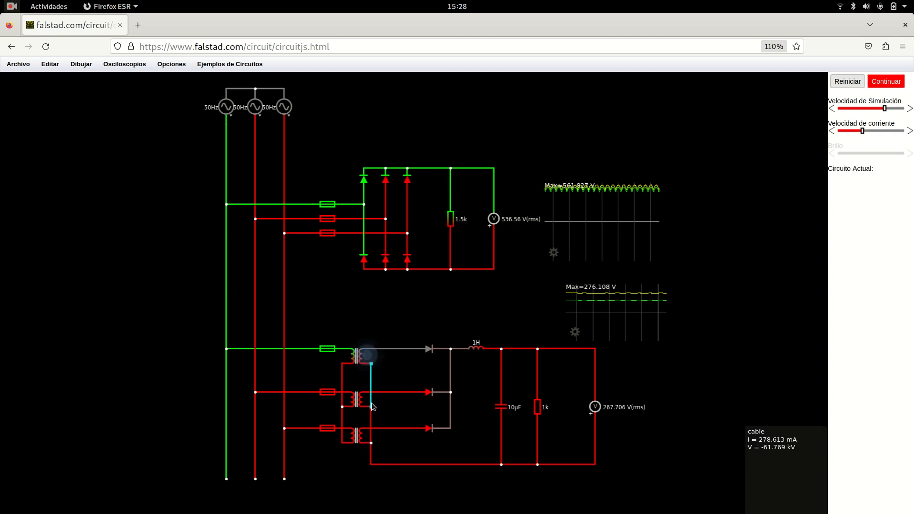
- Switch to the Geany notes and review the peak phase voltage and the simple Y-Y transformation ratio formula
key("alt+Tab")
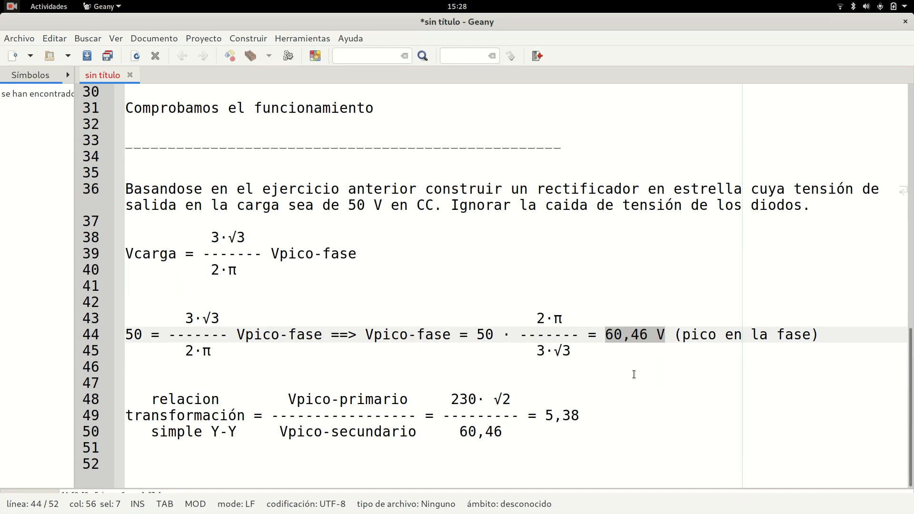
left_click(634, 371)
left_click_drag(664, 335, 604, 337)
left_click(235, 448)
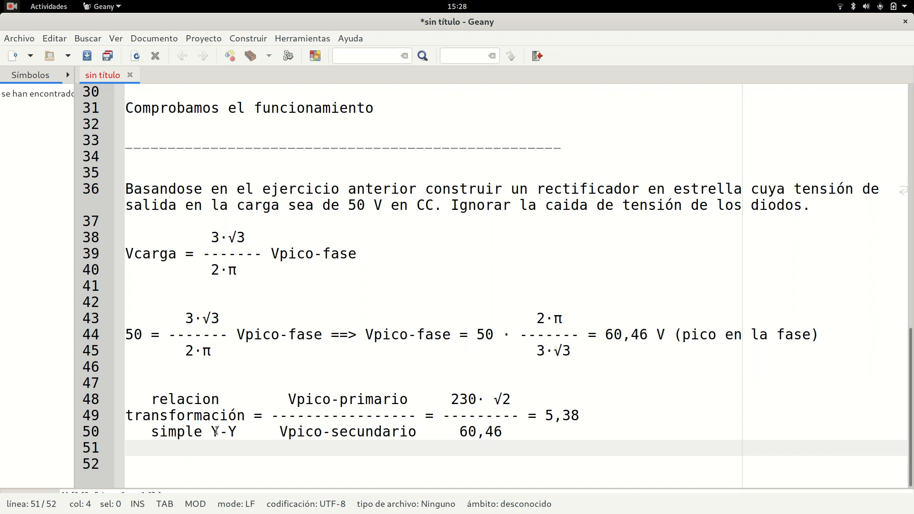
left_click(232, 431)
left_click(237, 431)
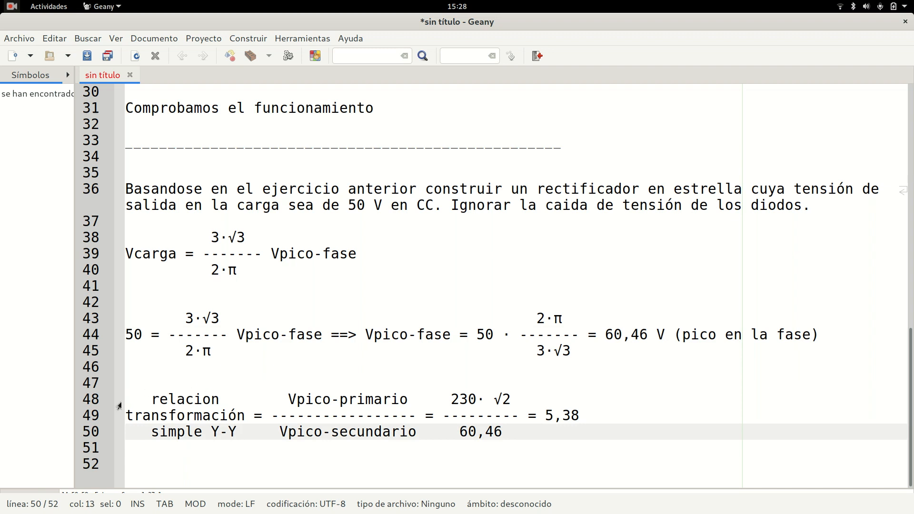
- Switch to the Falstad circuit and inspect the three transformers and their star connections, checking the notes in between
key("alt+Tab")
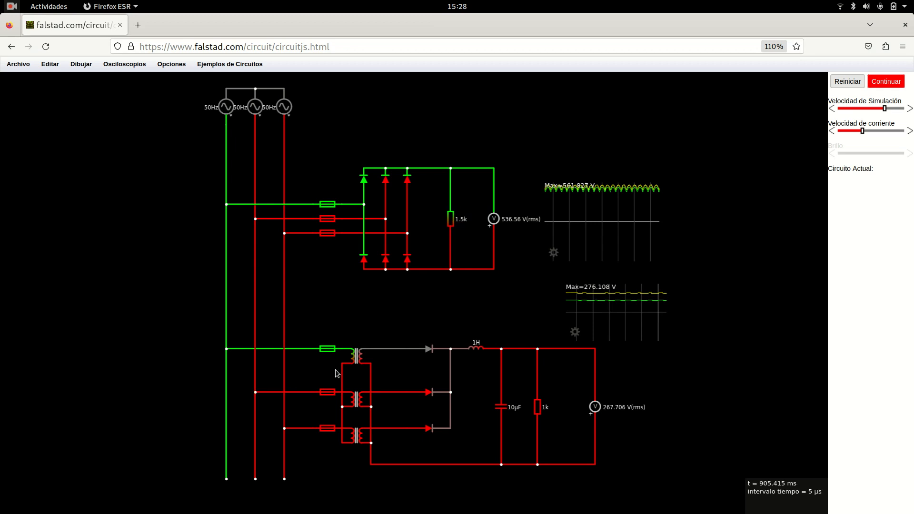
mouse_move(356, 362)
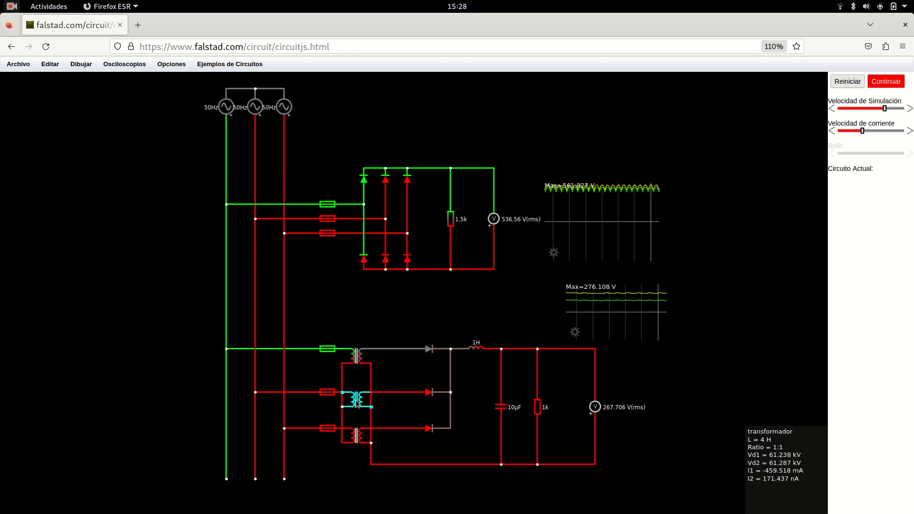
mouse_move(361, 442)
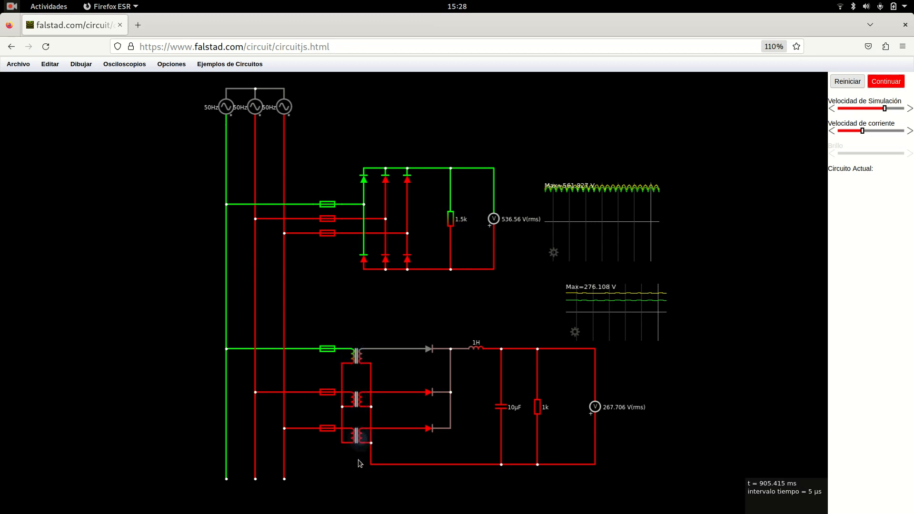
key("alt+Tab")
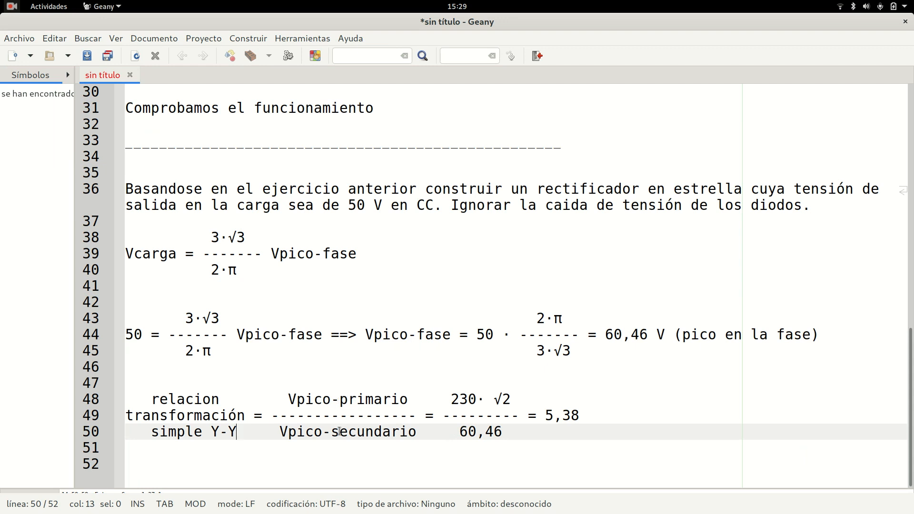
key("alt+Tab")
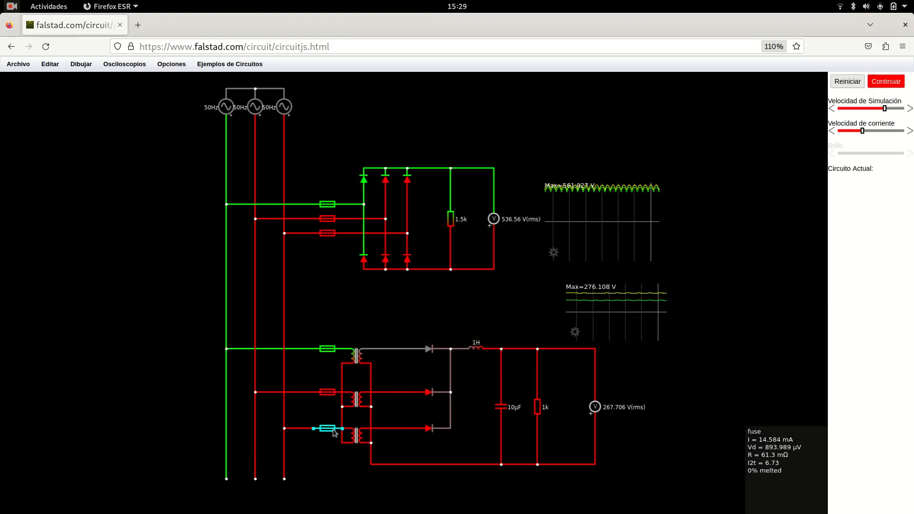
key("ctrl")
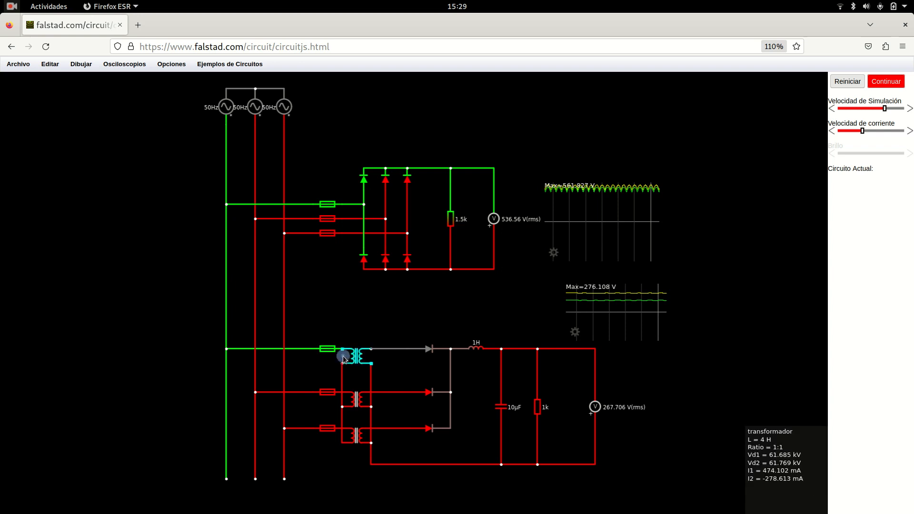
key("ctrl")
key("ctrl")
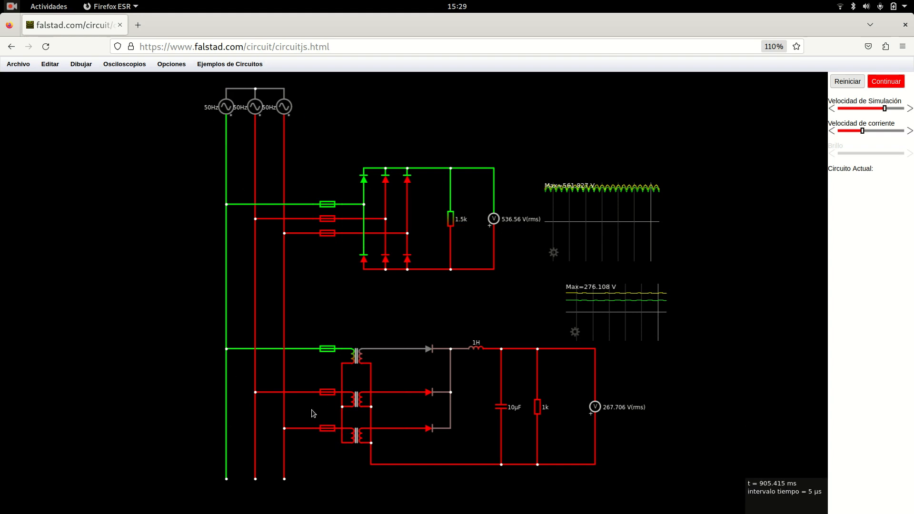
- Switch to the Geany notes and follow the transformation ratio calculation from primary and secondary peak voltages to its result
key("alt+Tab")
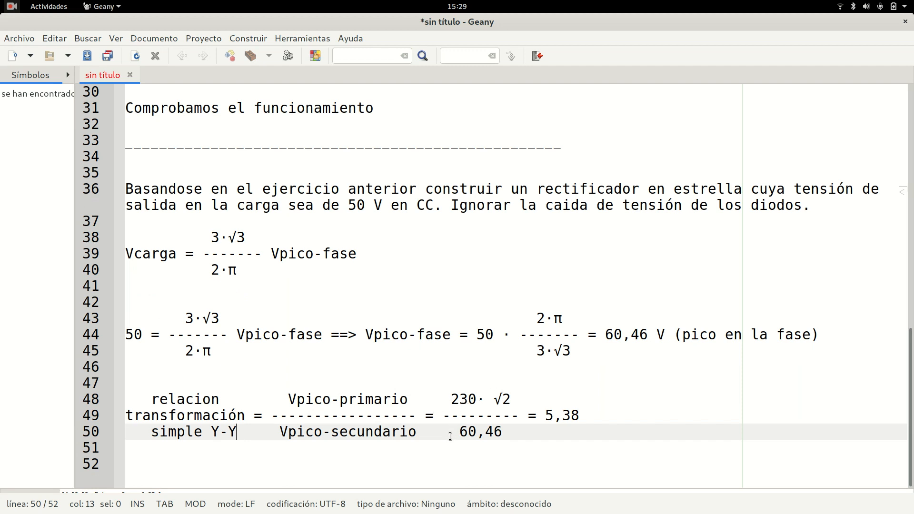
left_click_drag(460, 431, 499, 431)
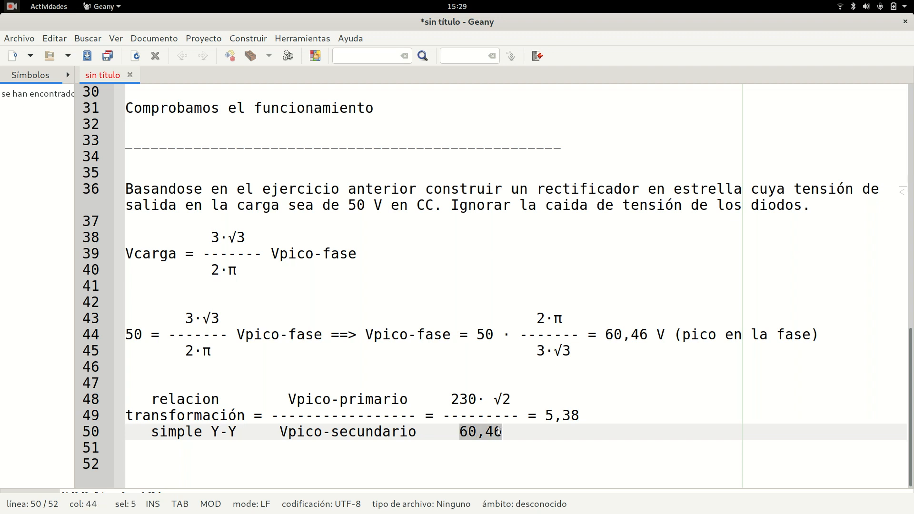
left_click_drag(648, 334, 601, 335)
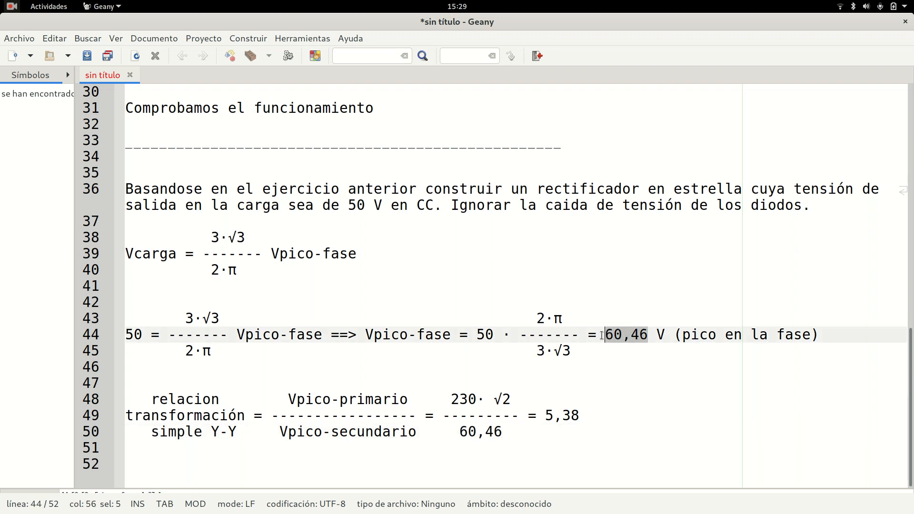
left_click(546, 415)
left_click_drag(580, 415, 547, 415)
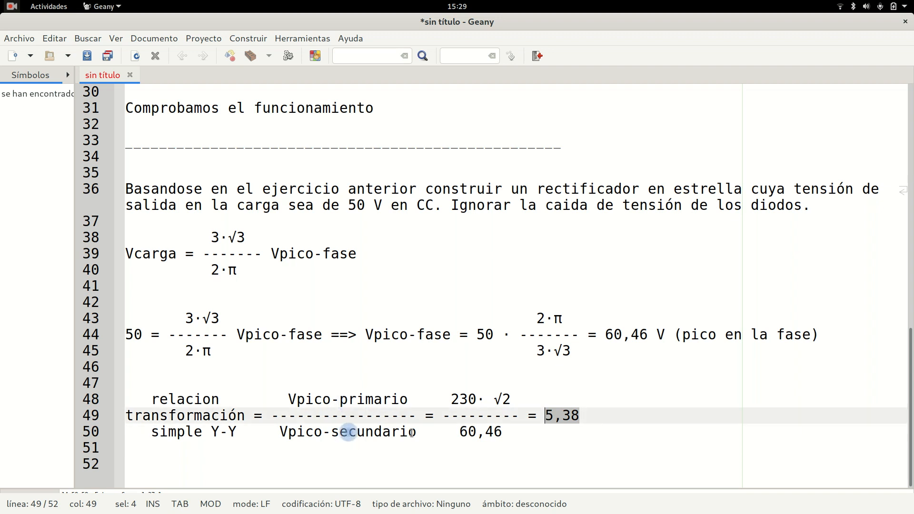
left_click(584, 417)
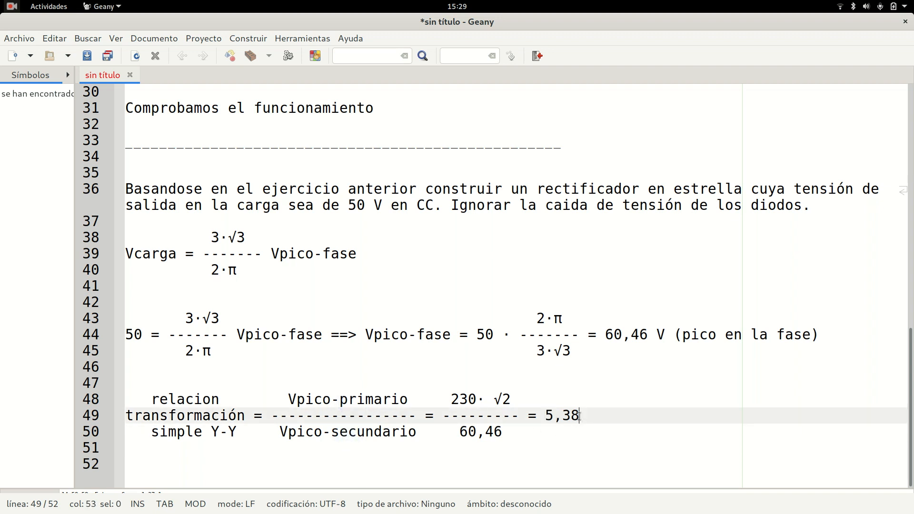
left_click_drag(579, 416, 541, 419)
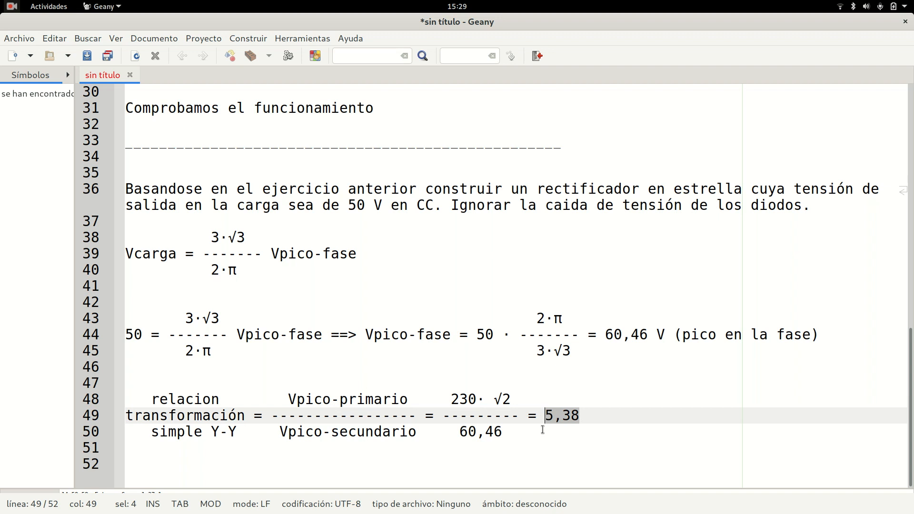
- Switch to Falstad and set the N1/N2 ratio of the star rectifier's upper transformer to 5.38
key("alt+Tab")
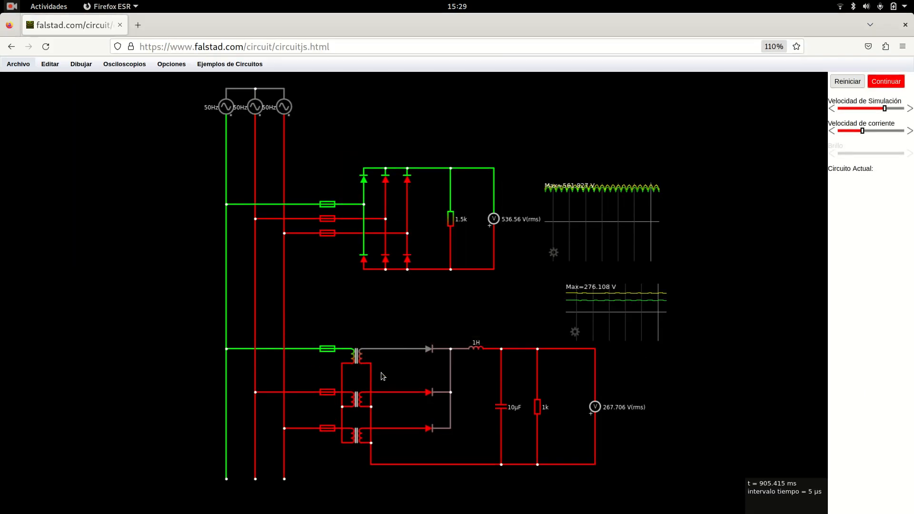
double_click(355, 358)
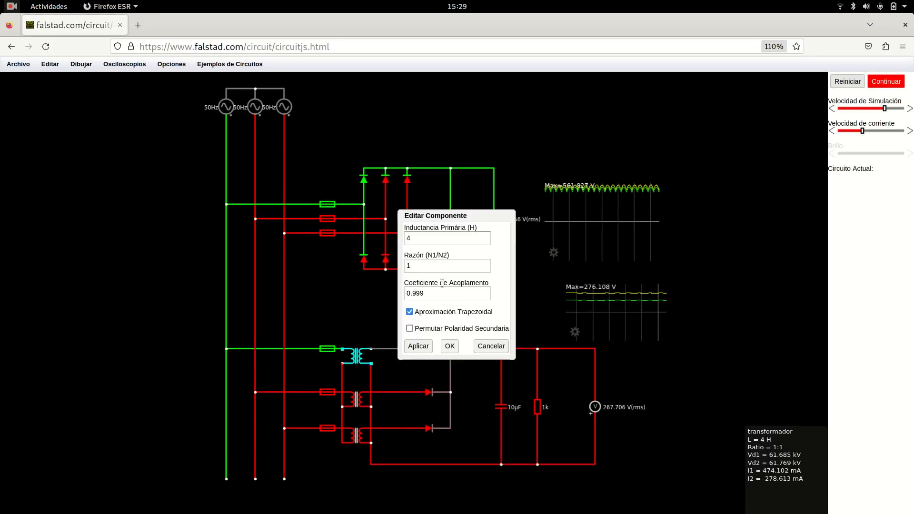
left_click(438, 298)
left_click(431, 267)
key("BackSpace")
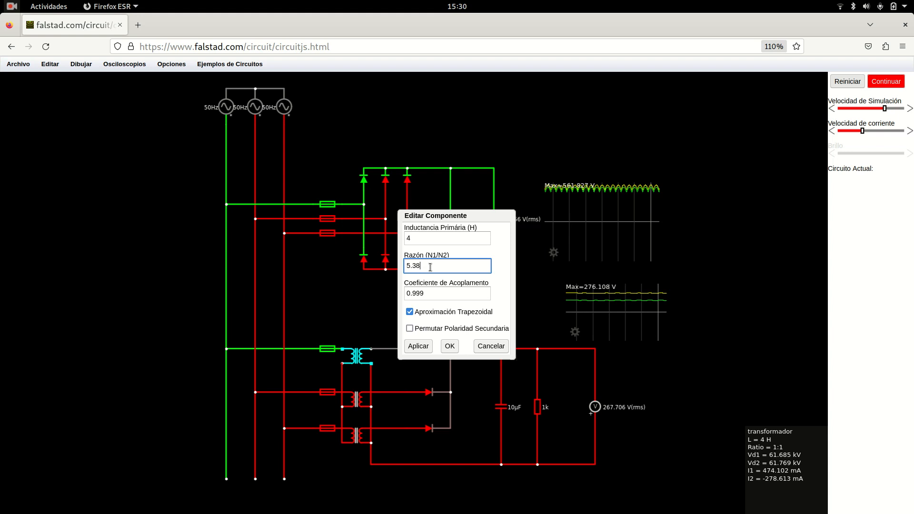
type("5.38")
key("Return")
- Give the star rectifier's middle transformer the same N1/N2 ratio as the upper one
double_click(356, 399)
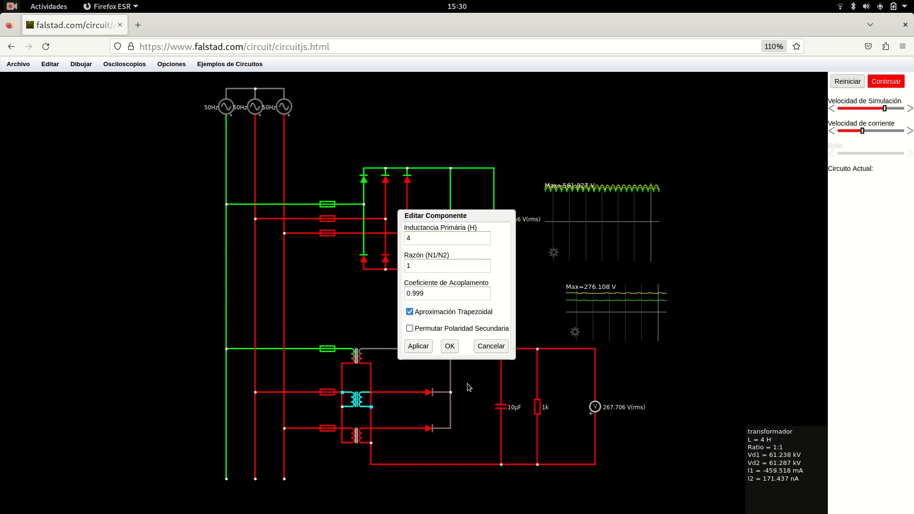
left_click(435, 266)
key("BackSpace")
key("Return")
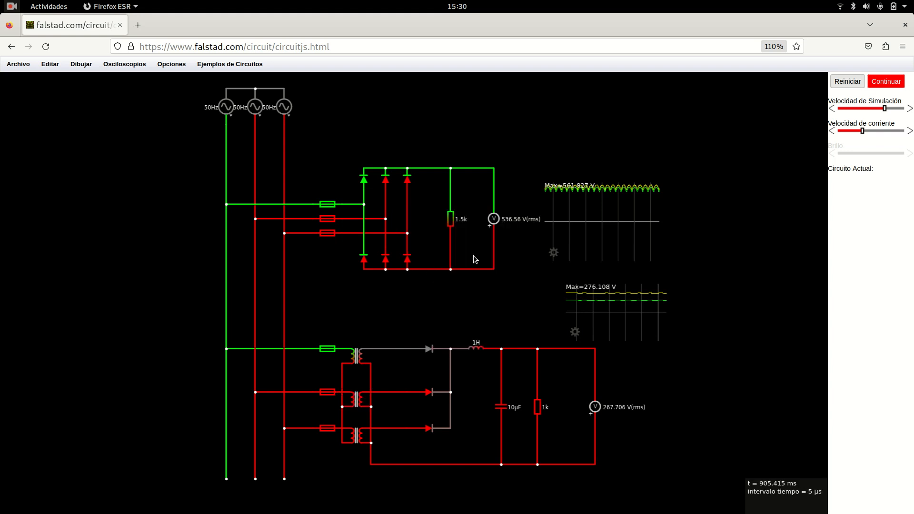
- Set the N1/N2 ratio of the star rectifier's lower transformer to 5.38
double_click(358, 434)
left_click(430, 268)
key("BackSpace")
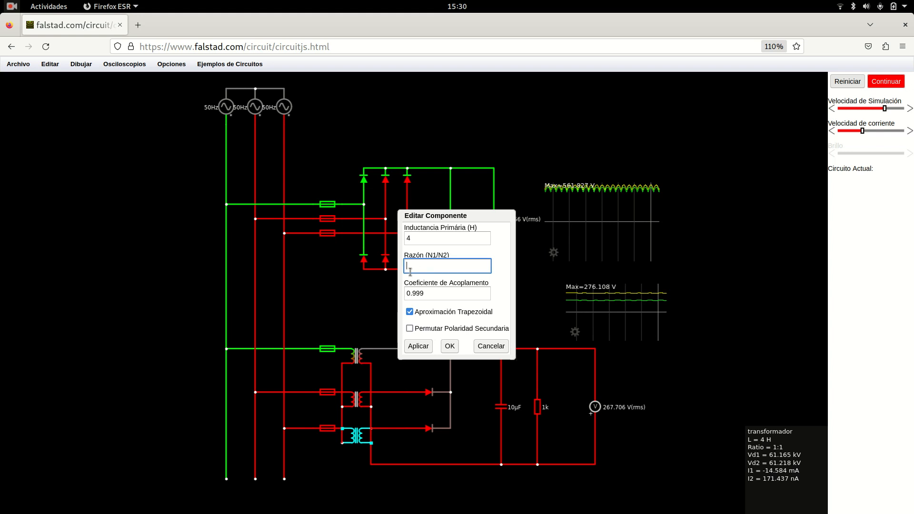
type("38")
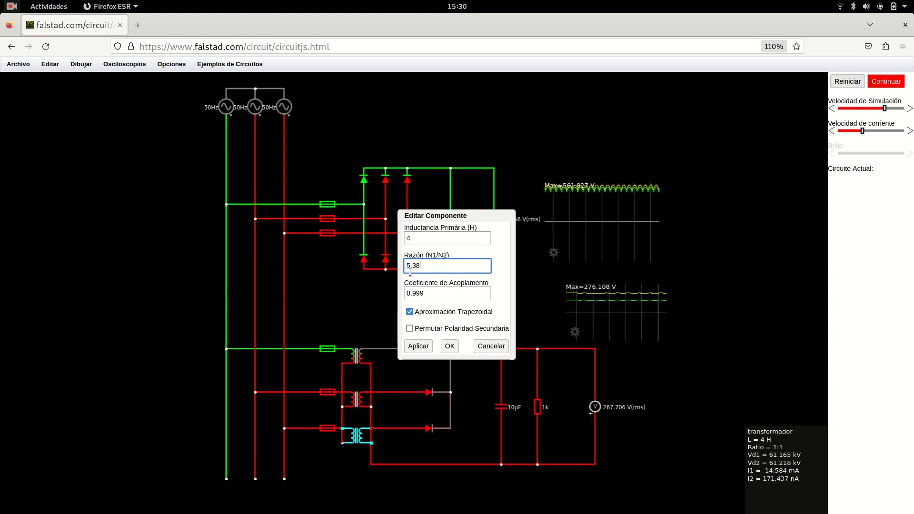